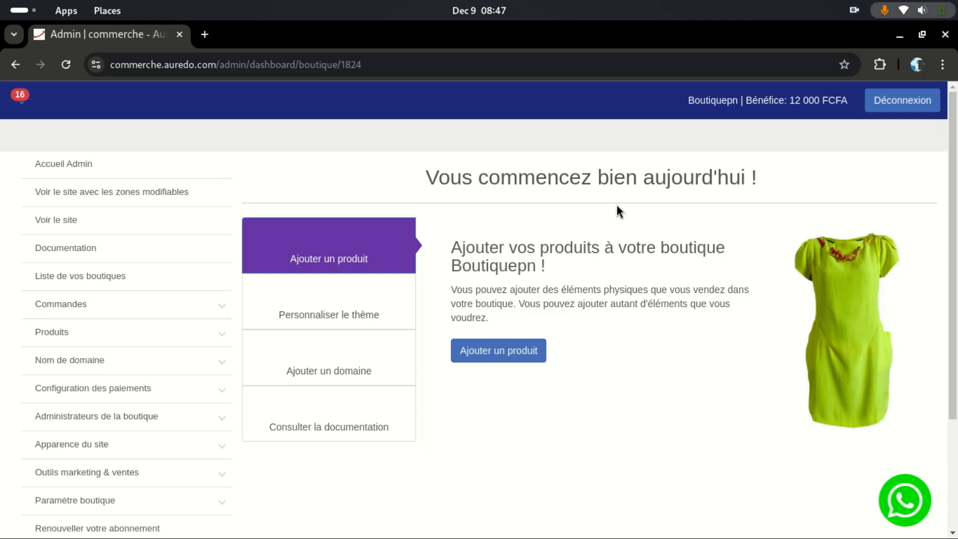
Step: Open the Boutiquepn storefront in a new tab and scroll through its banner and book products
left_click(74, 220)
scroll(549, 279, "down", 4)
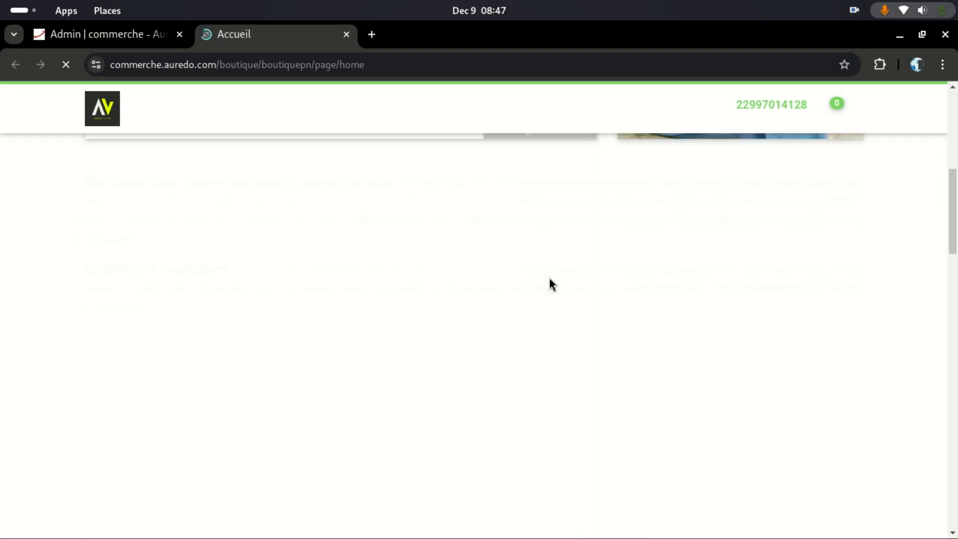
scroll(549, 278, "down", 20)
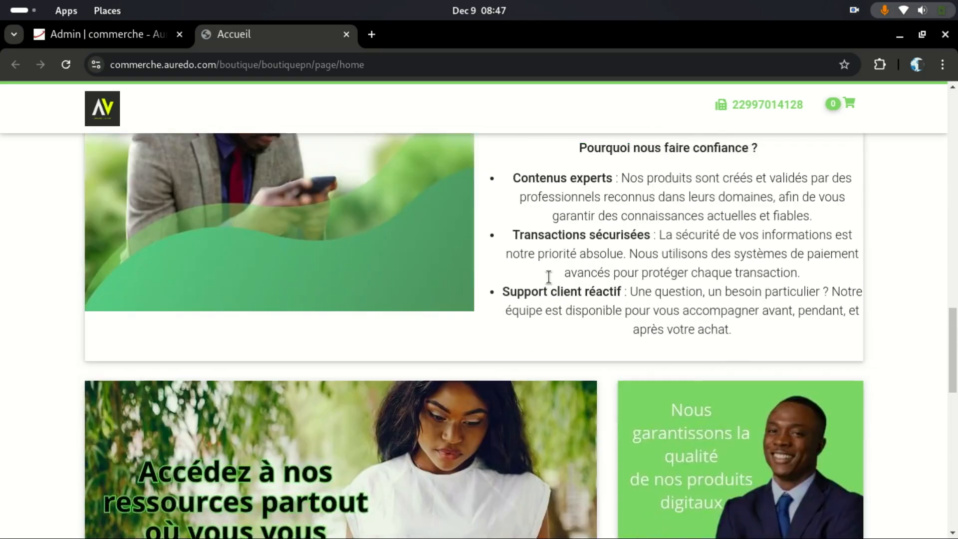
scroll(548, 277, "up", 20)
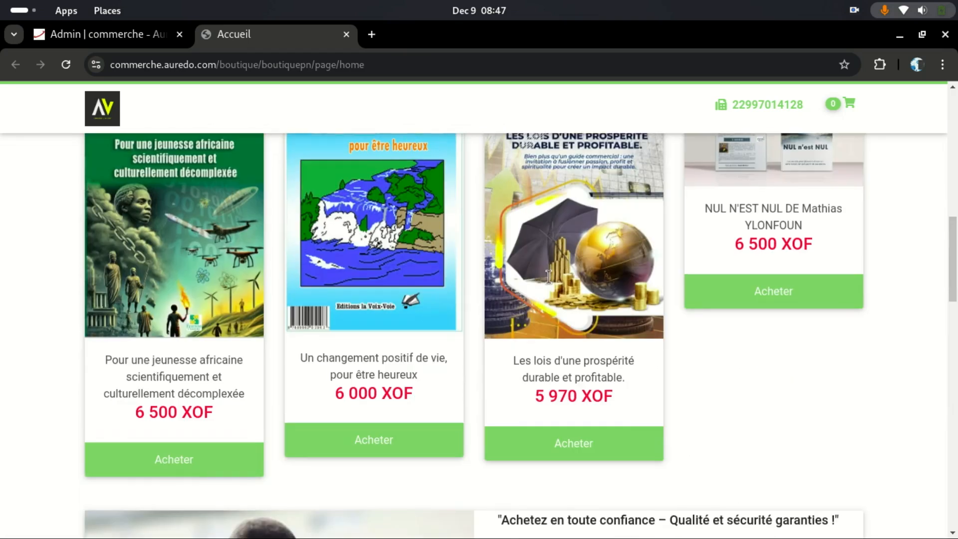
scroll(549, 279, "up", 3)
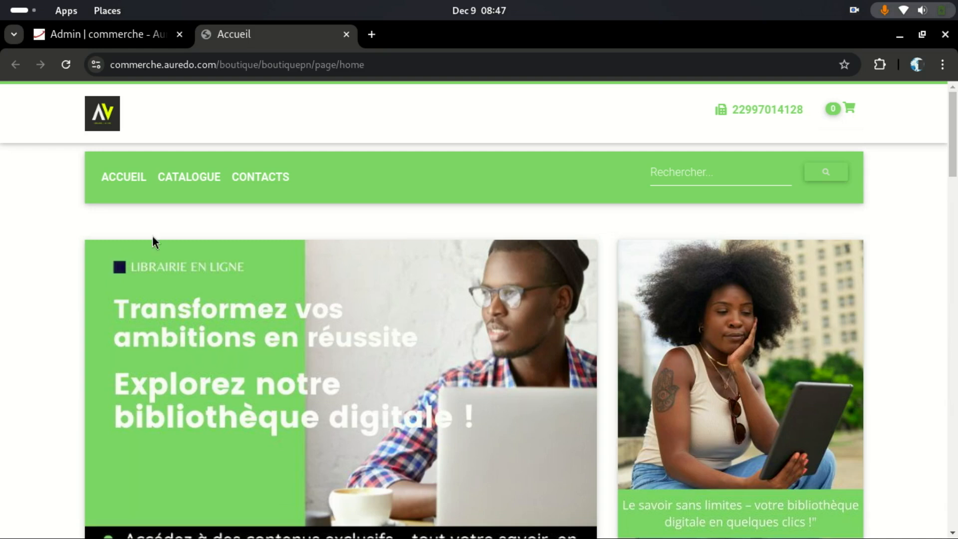
Step: Back in the admin, open Thèmes under Apparence du site to view the current Mubua theme
left_click(94, 37)
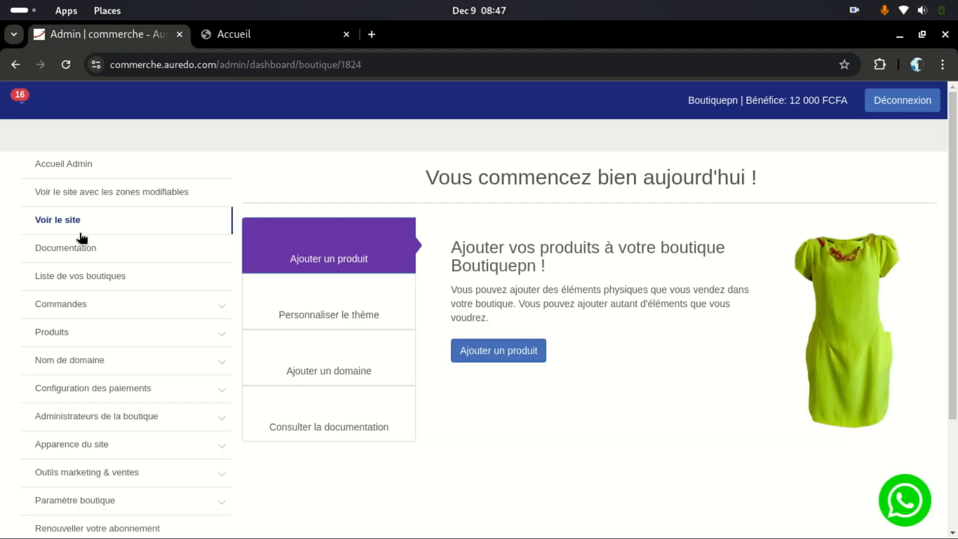
scroll(91, 318, "down", 3)
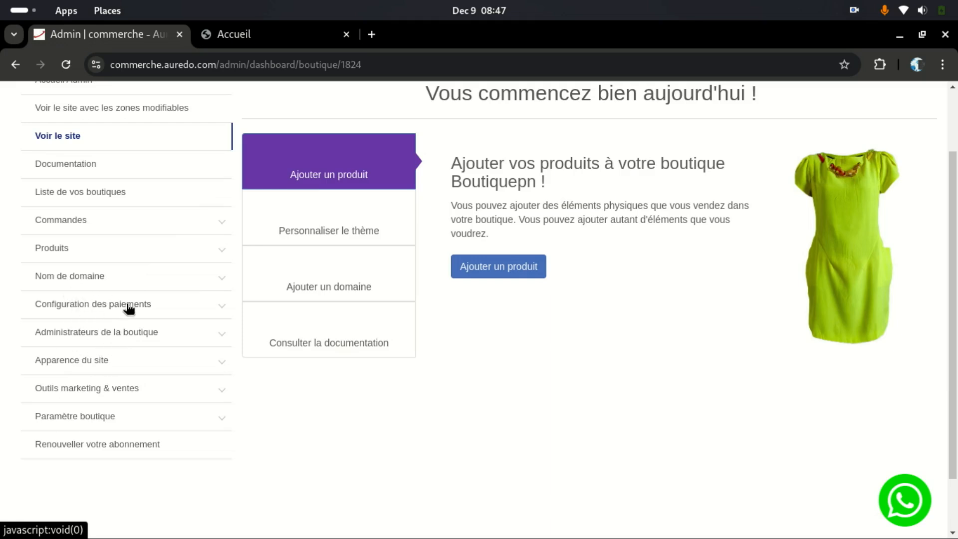
left_click(132, 334)
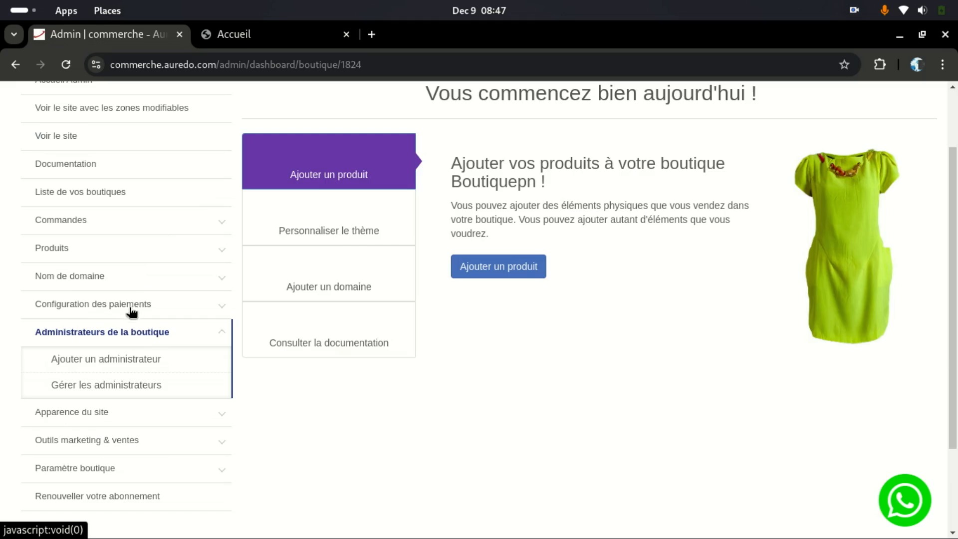
left_click(96, 414)
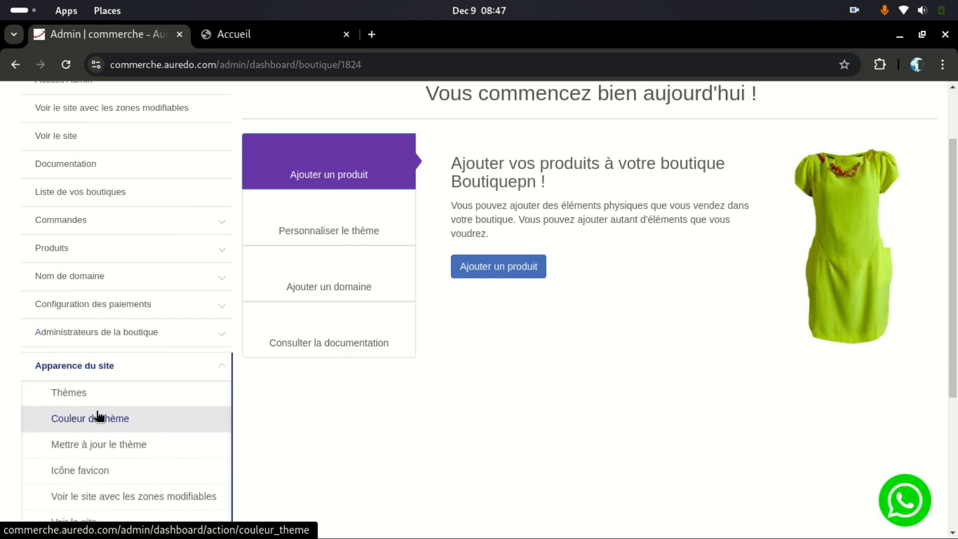
left_click(79, 391)
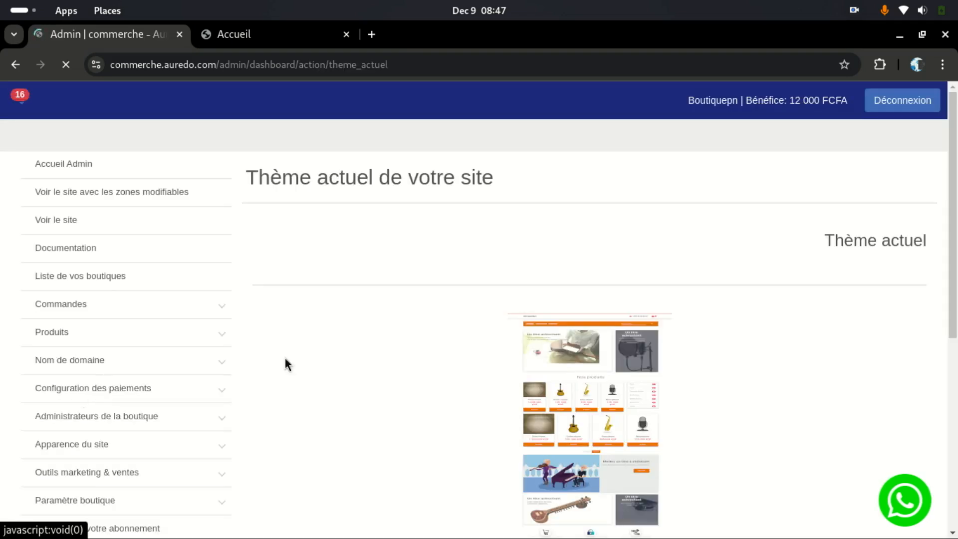
scroll(564, 461, "down", 7)
scroll(504, 391, "up", 3)
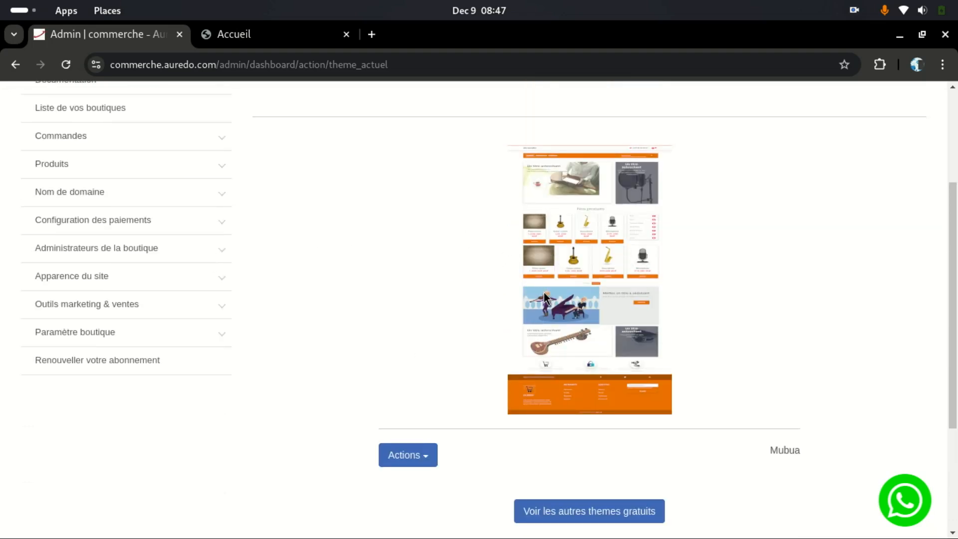
scroll(588, 301, "down", 3)
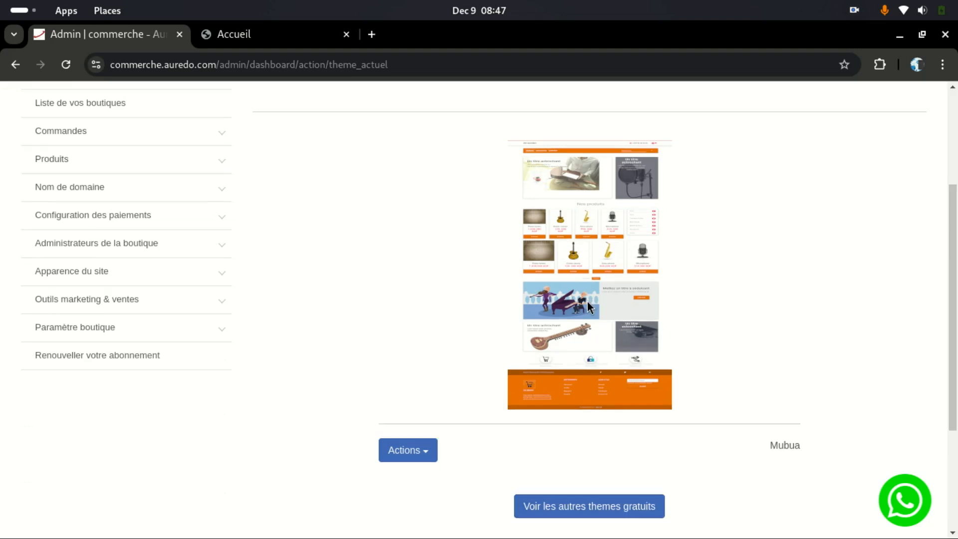
Step: Browse the list of other free themes available for the shop
left_click(581, 340)
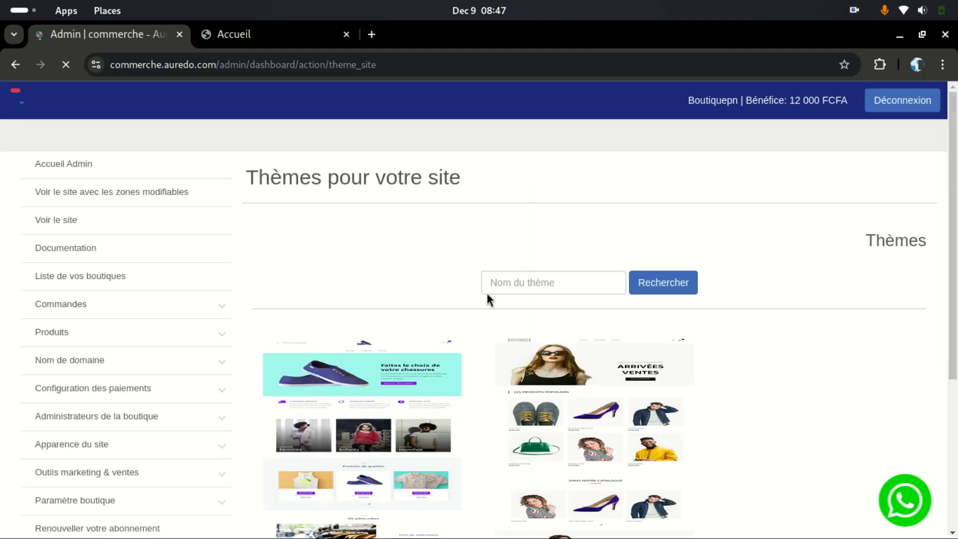
scroll(449, 404, "down", 5)
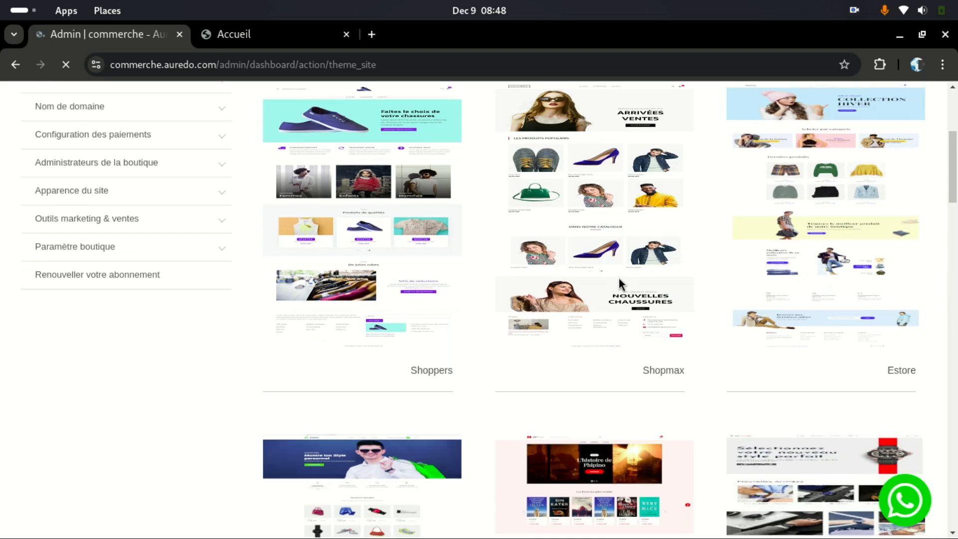
scroll(619, 278, "down", 4)
scroll(618, 278, "up", 2)
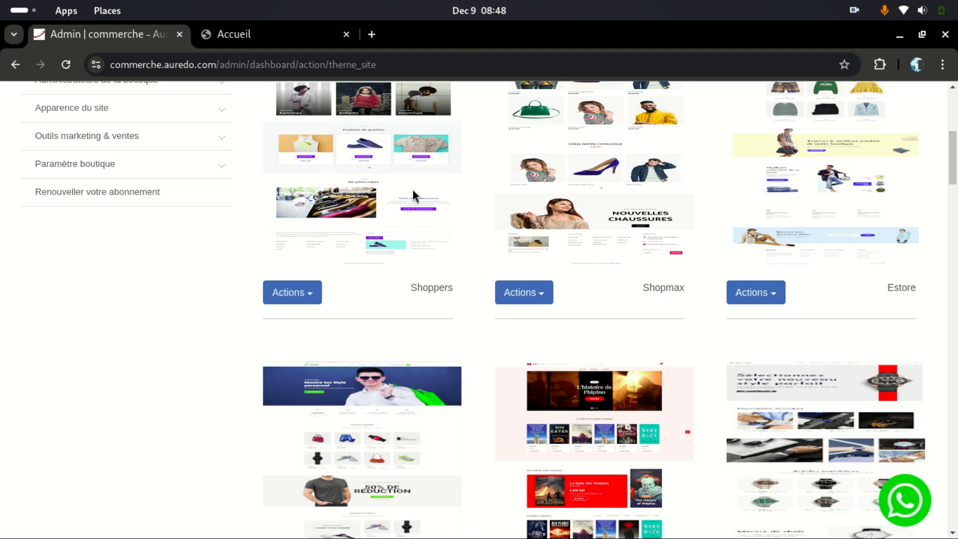
scroll(420, 192, "up", 2)
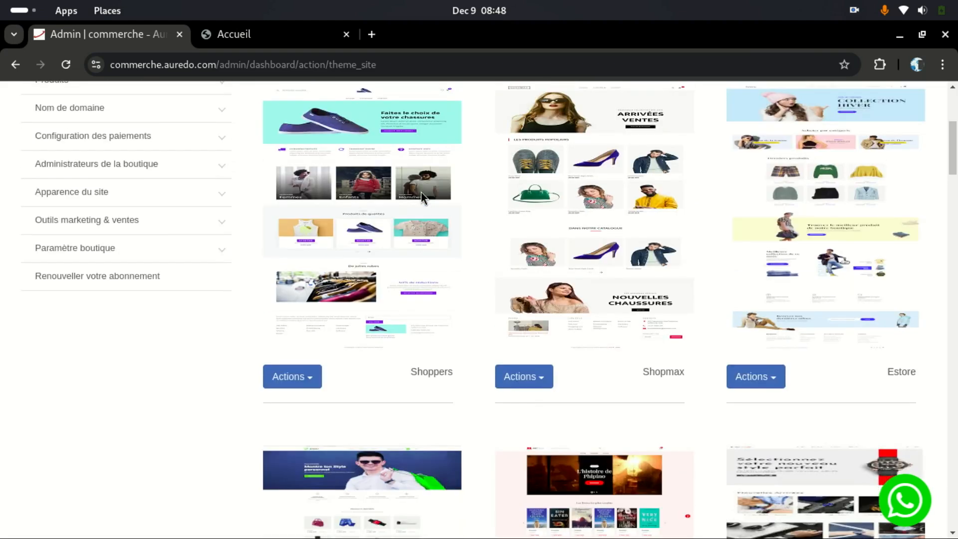
scroll(528, 255, "up", 2)
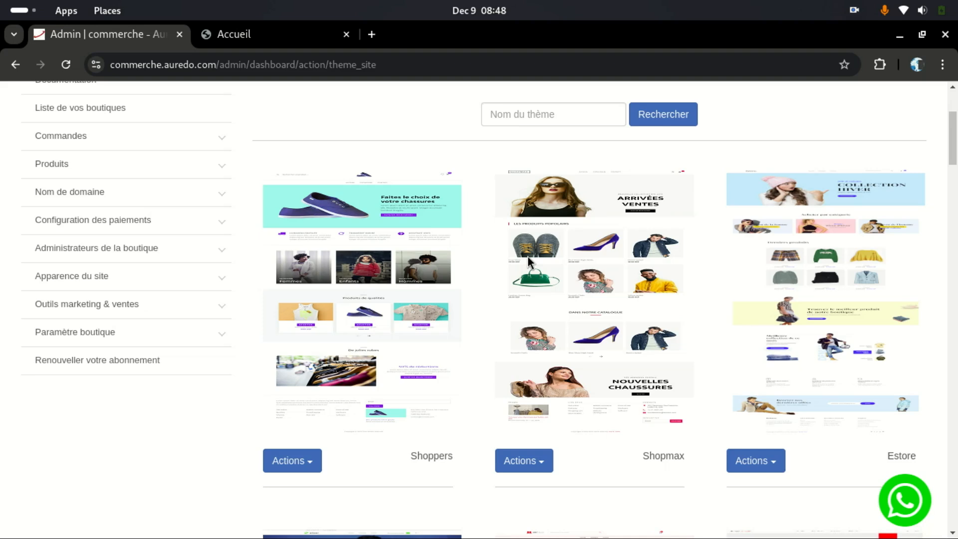
Step: Choose Shoppers from its Actions menu, bringing up the content-deletion warning
scroll(549, 319, "down", 3)
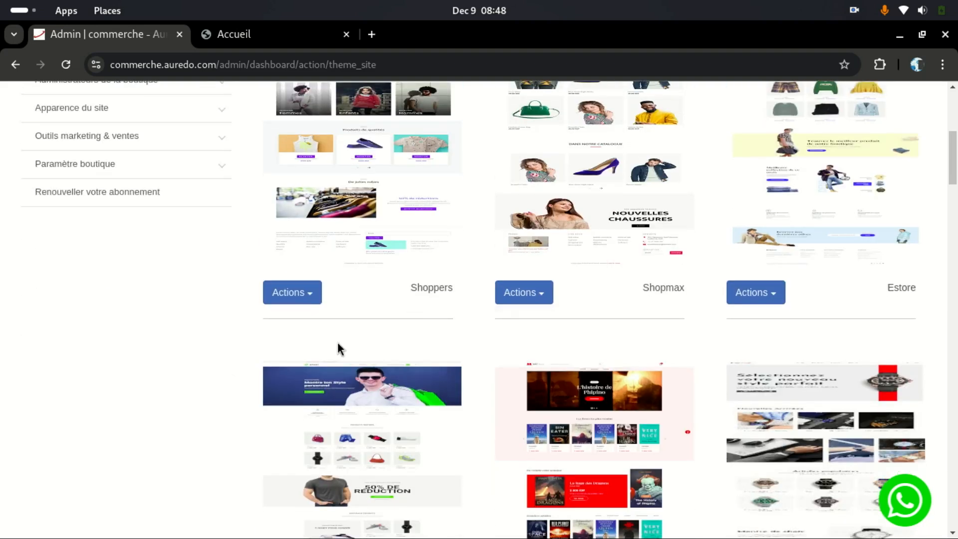
left_click(294, 293)
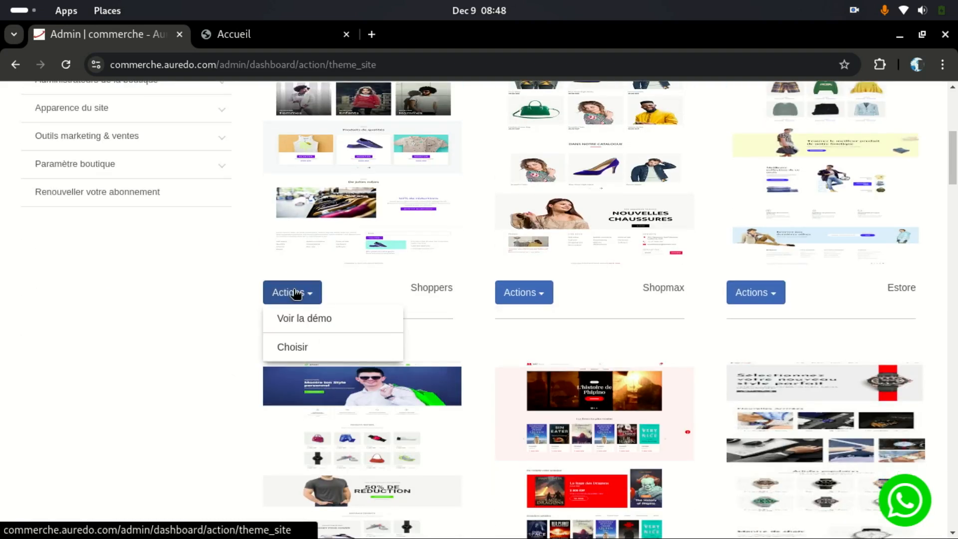
left_click(305, 349)
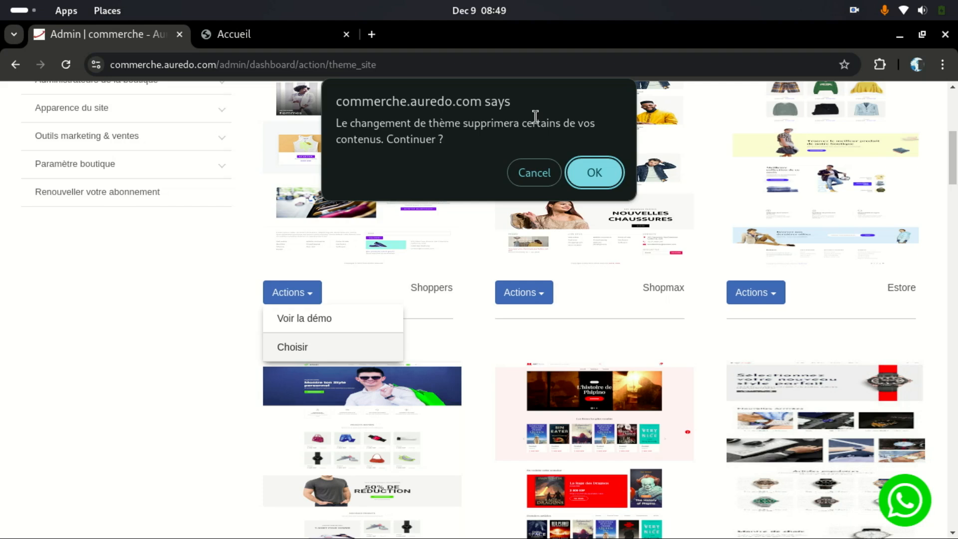
Step: Cancel the Shoppers theme change and return to the storefront tab
left_click(533, 172)
scroll(494, 252, "up", 7)
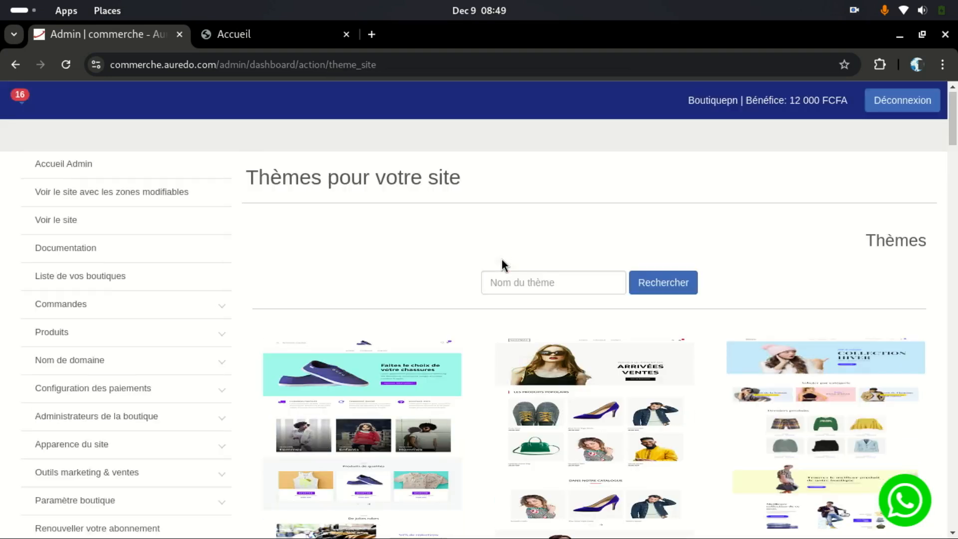
left_click(237, 35)
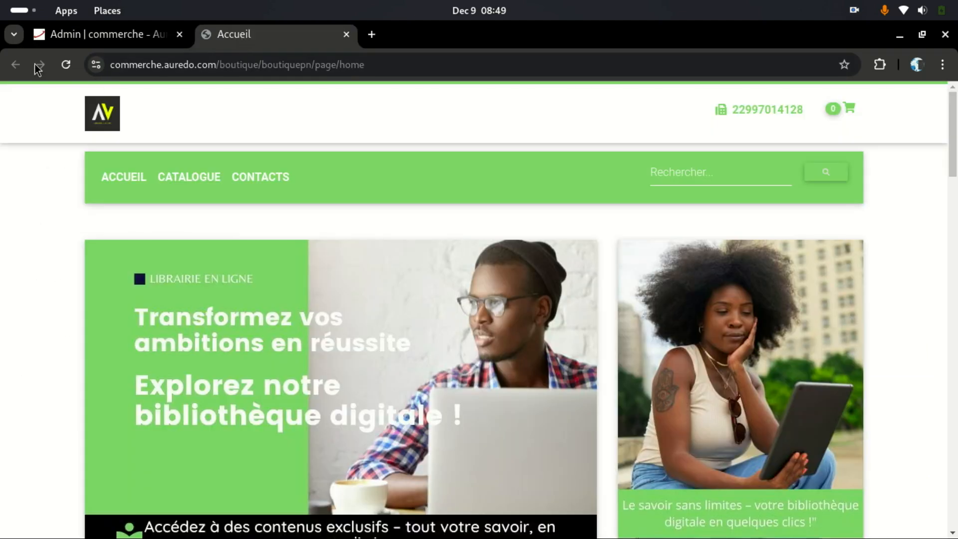
Step: Reload the storefront homepage and review its XOF-priced books and trust section
left_click(65, 65)
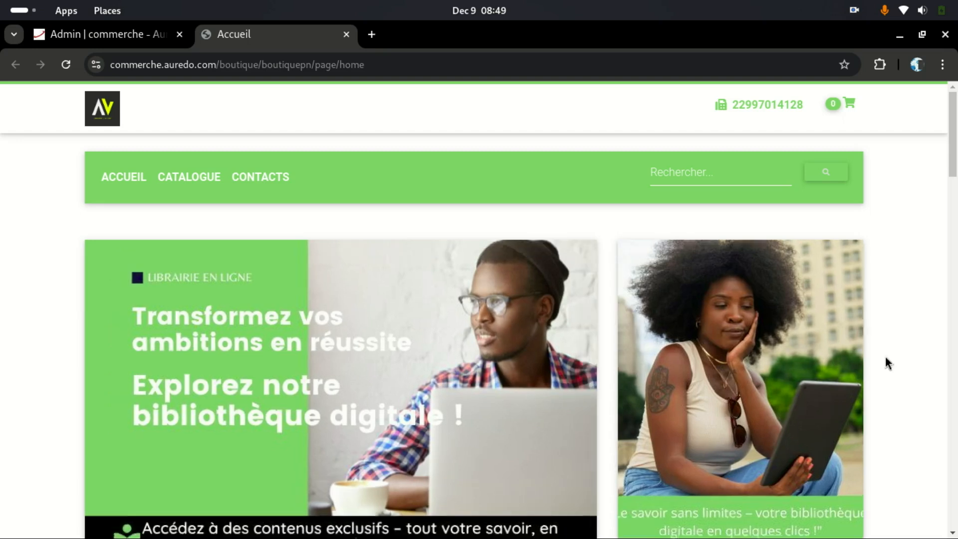
scroll(460, 260, "down", 8)
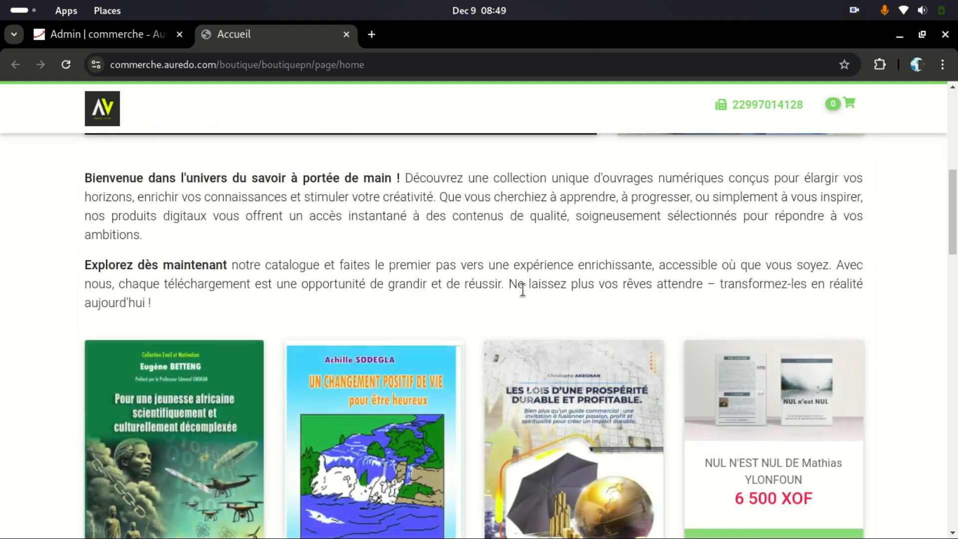
scroll(417, 462, "down", 5)
scroll(737, 444, "down", 3)
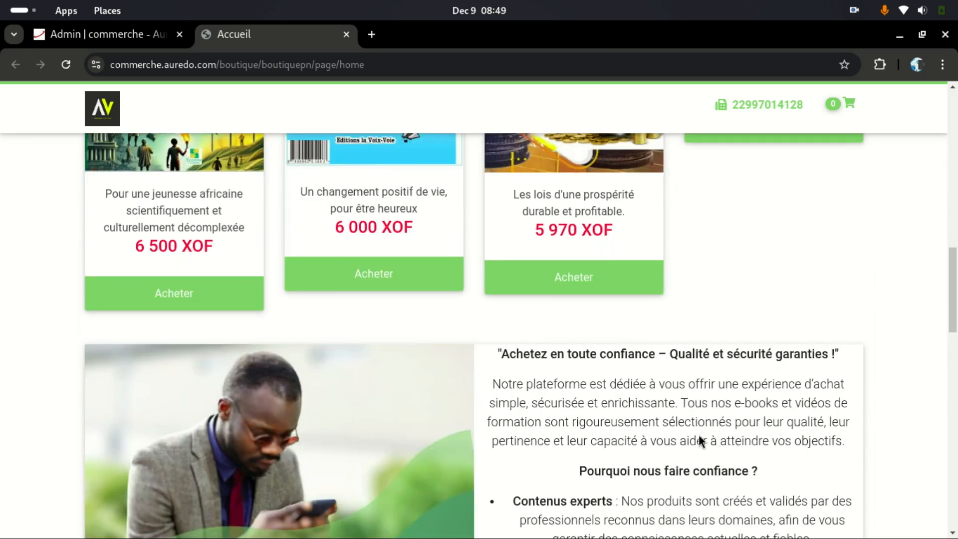
scroll(698, 436, "up", 15)
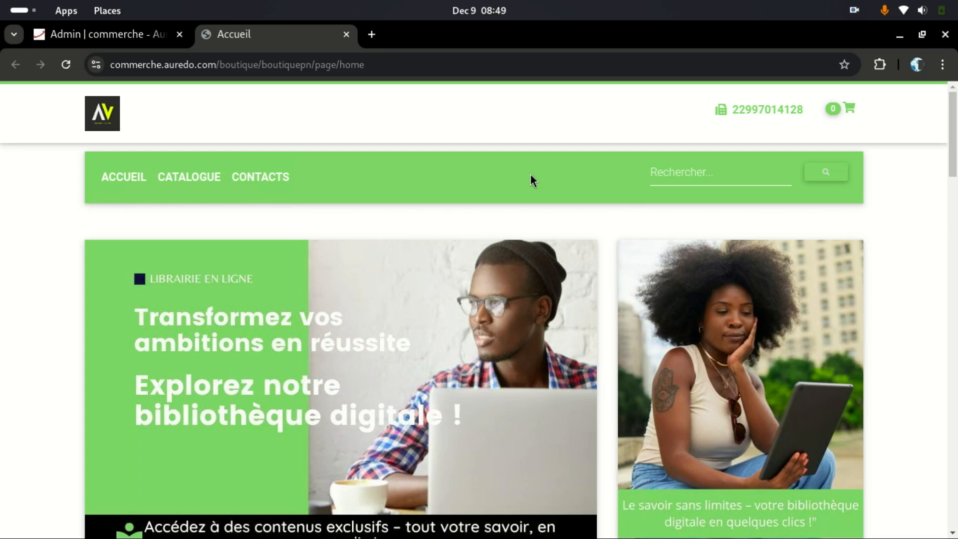
Step: Open Chrome Settings from the browser menu and search settings for 'cache'
left_click(942, 65)
left_click(940, 64)
left_click(940, 64)
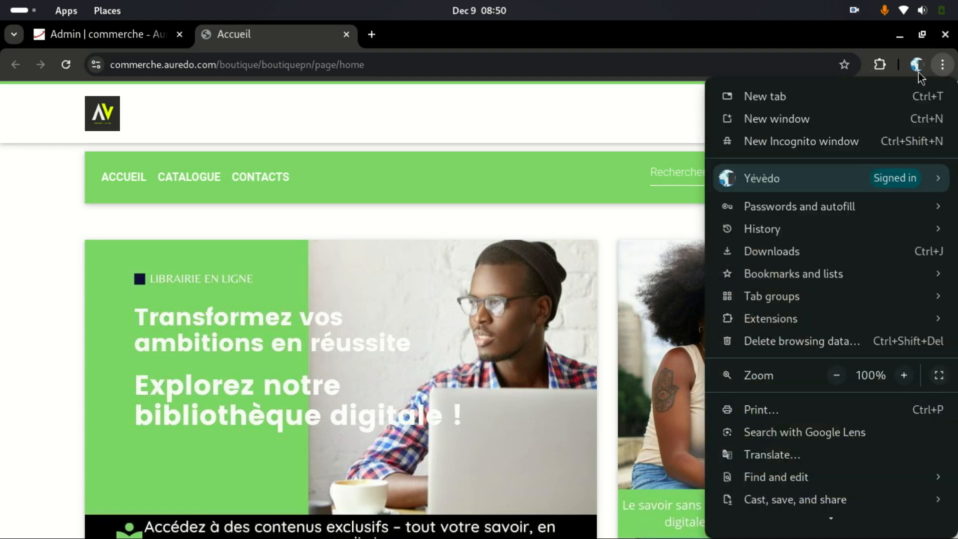
left_click(941, 65)
left_click(942, 65)
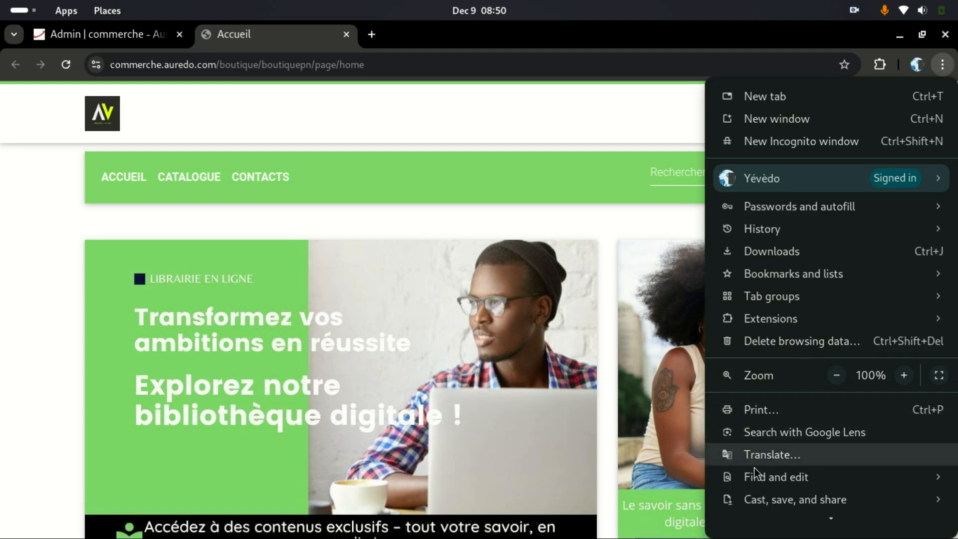
scroll(763, 501, "down", 3)
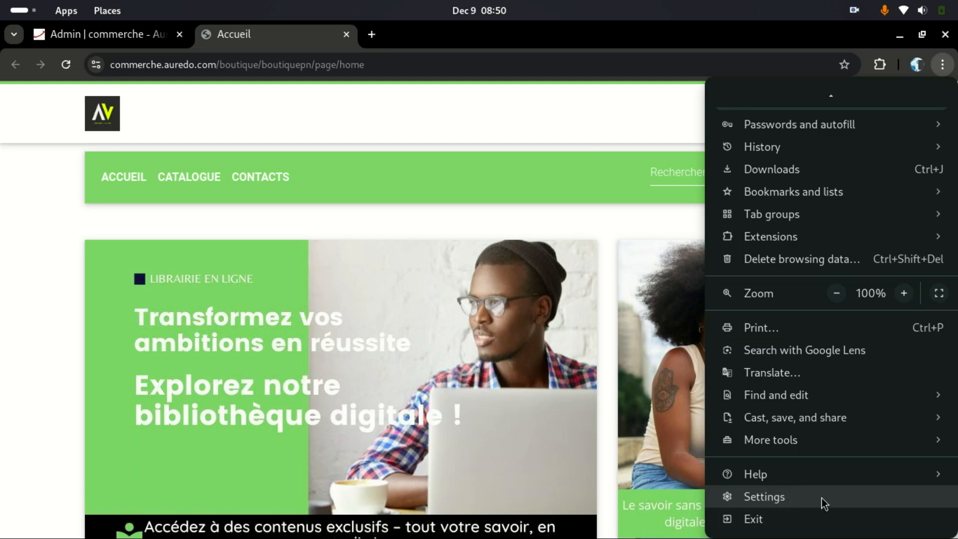
left_click(796, 504)
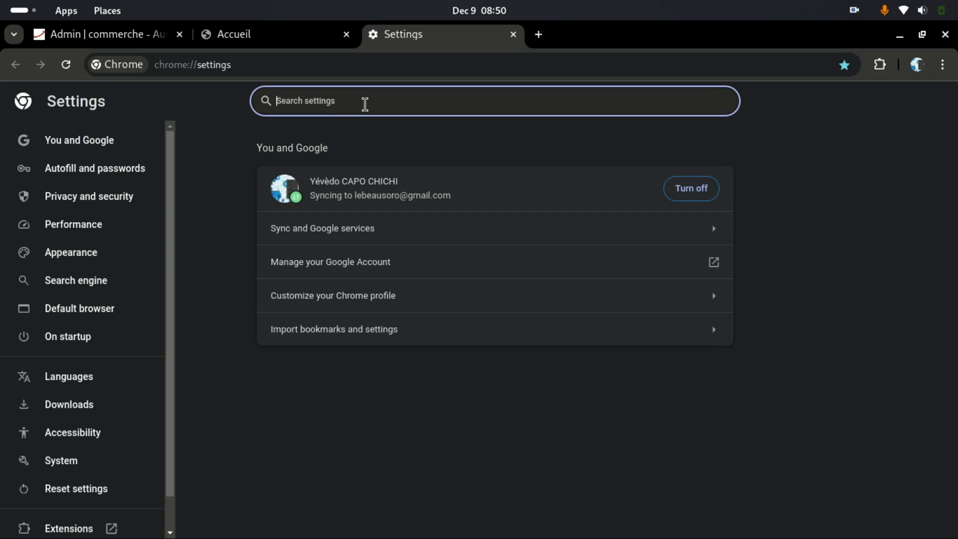
type("cache")
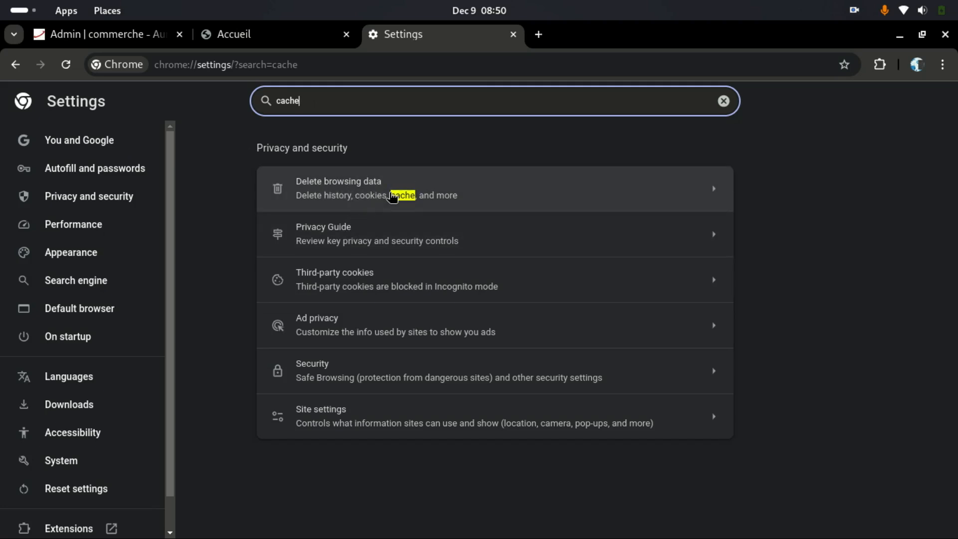
Step: Open Delete browsing data and uncheck Browsing history and Cookies and site data
left_click(362, 193)
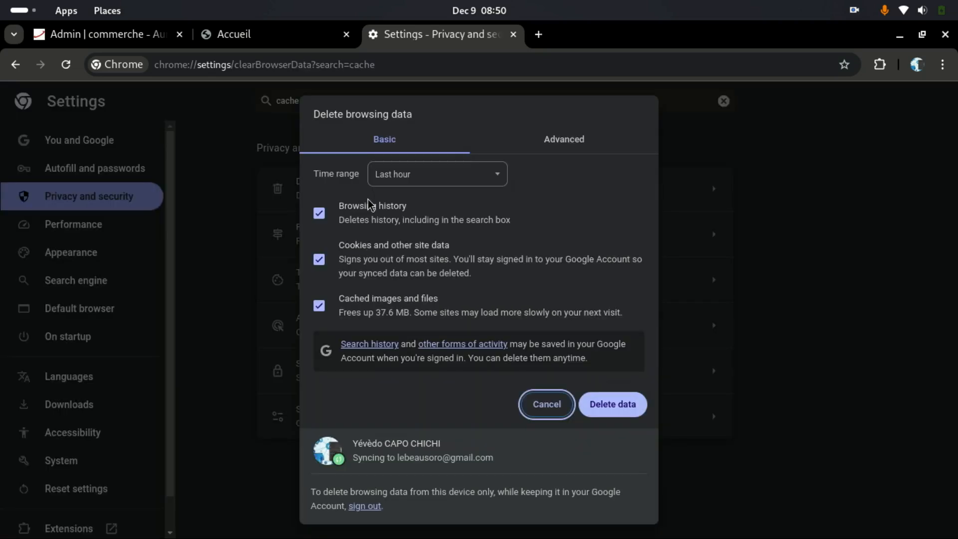
left_click(318, 213)
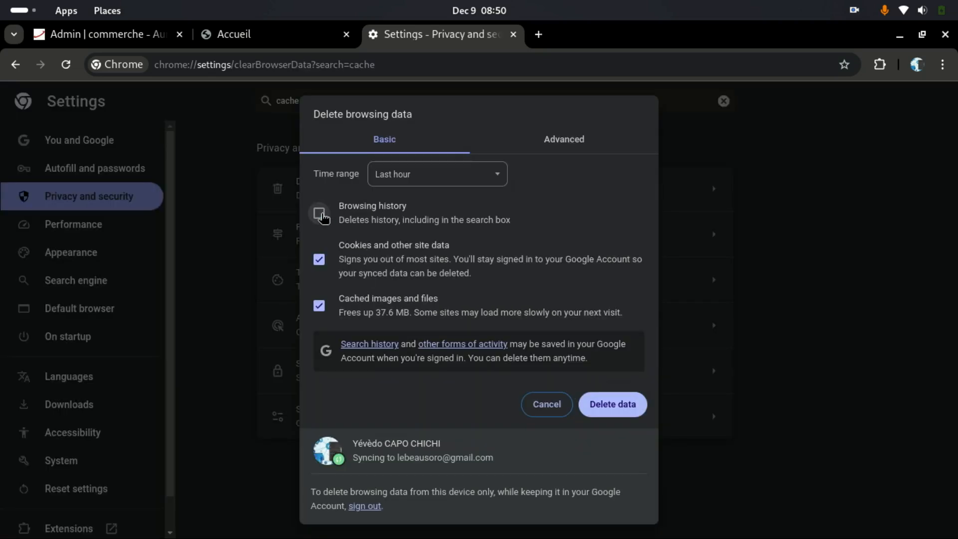
left_click(318, 259)
Step: Set the time range to All time, delete cached images and files, and return to the storefront
left_click(496, 178)
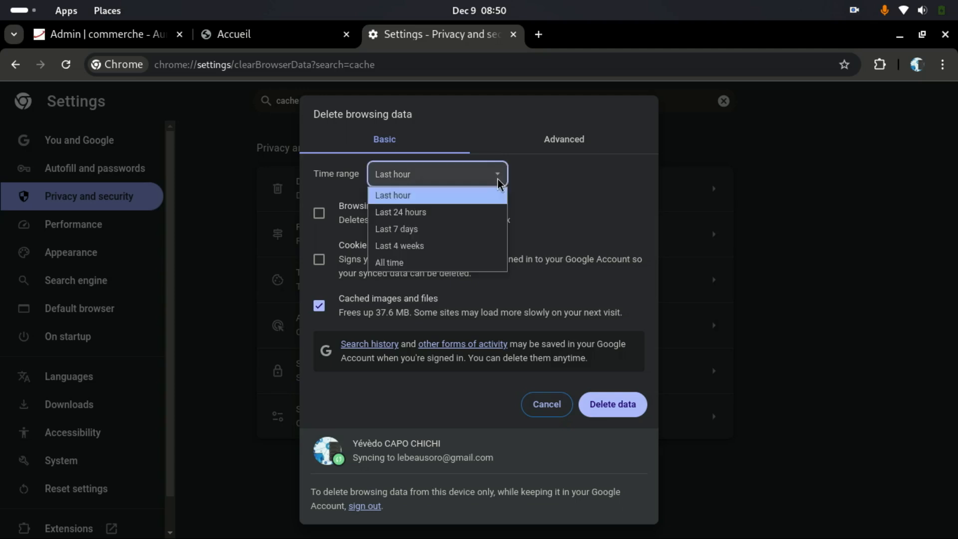
left_click(435, 268)
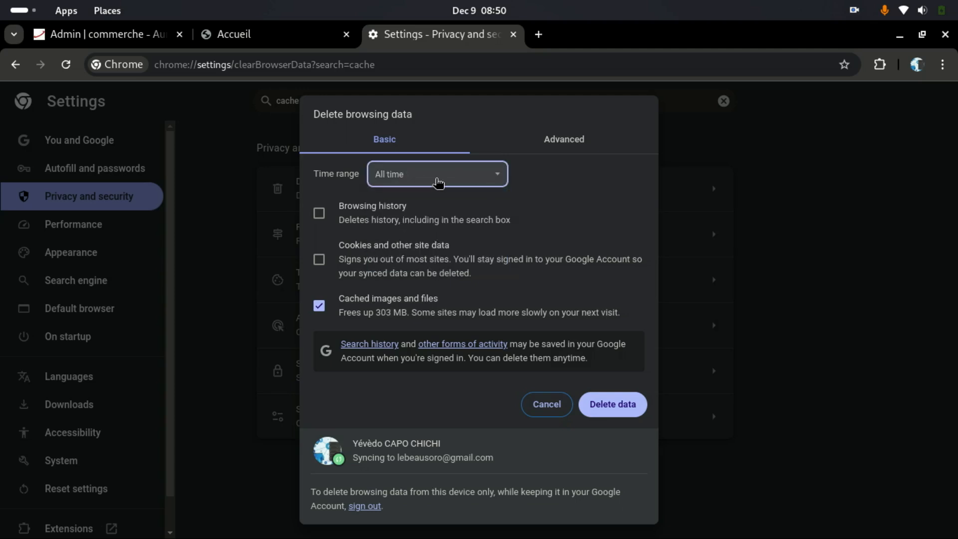
left_click(496, 178)
left_click(418, 264)
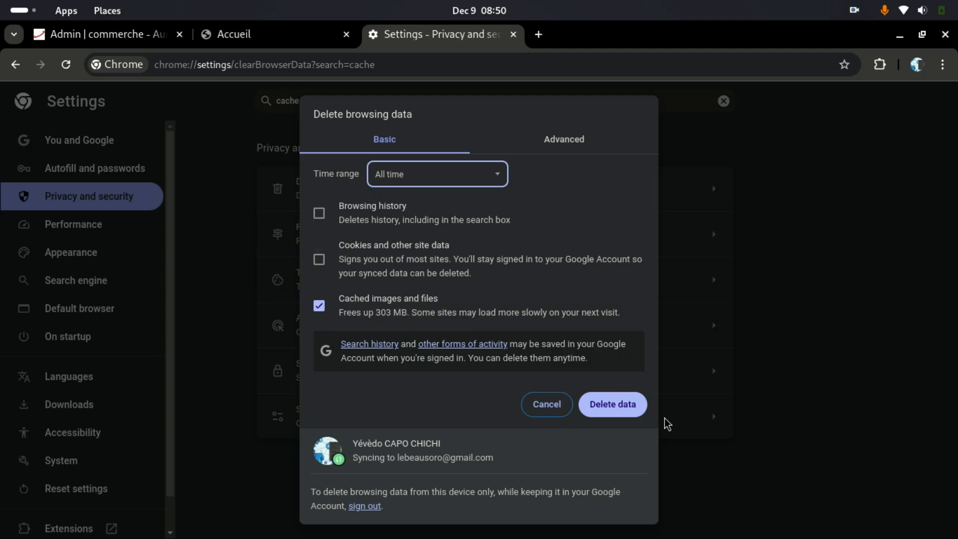
left_click(627, 415)
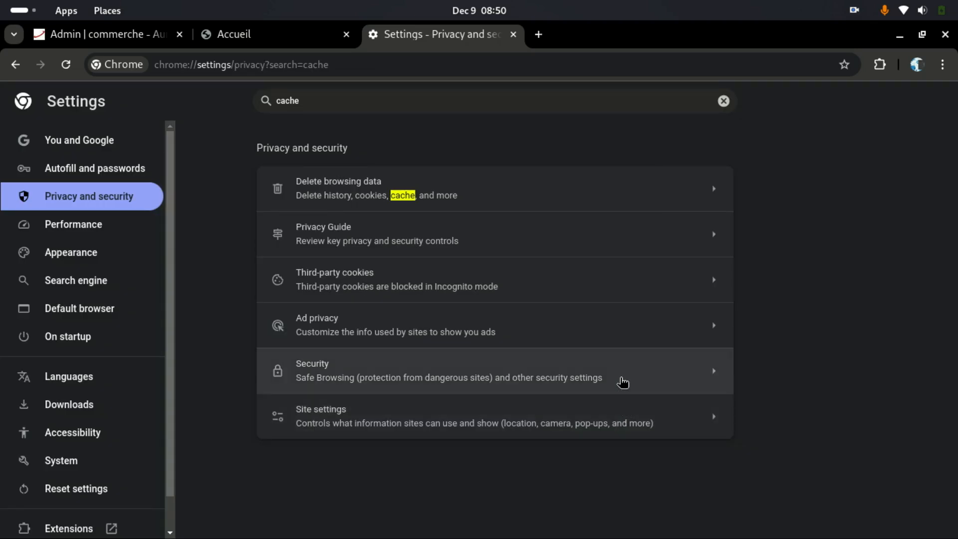
left_click(264, 42)
Step: Reload the storefront homepage after the cache clear and check the page
left_click(66, 64)
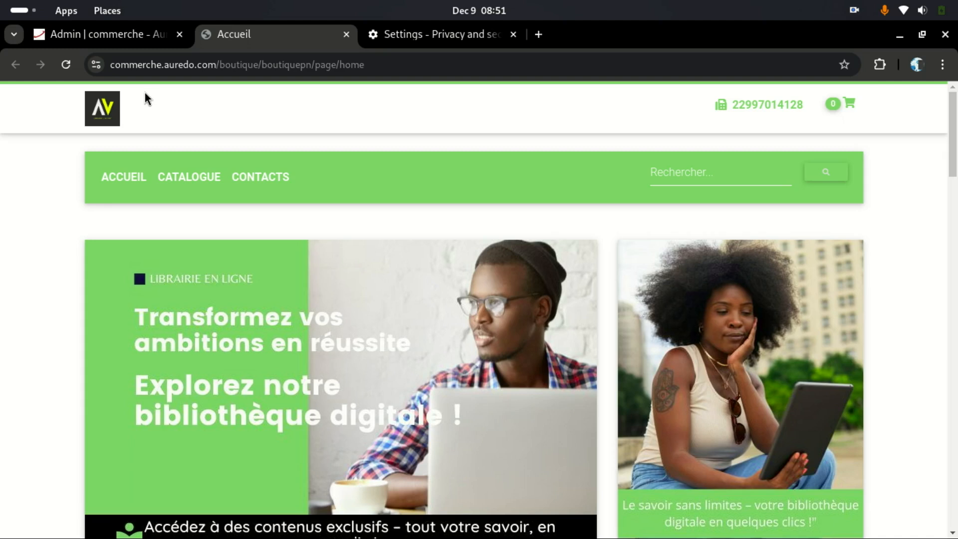
scroll(451, 339, "down", 5)
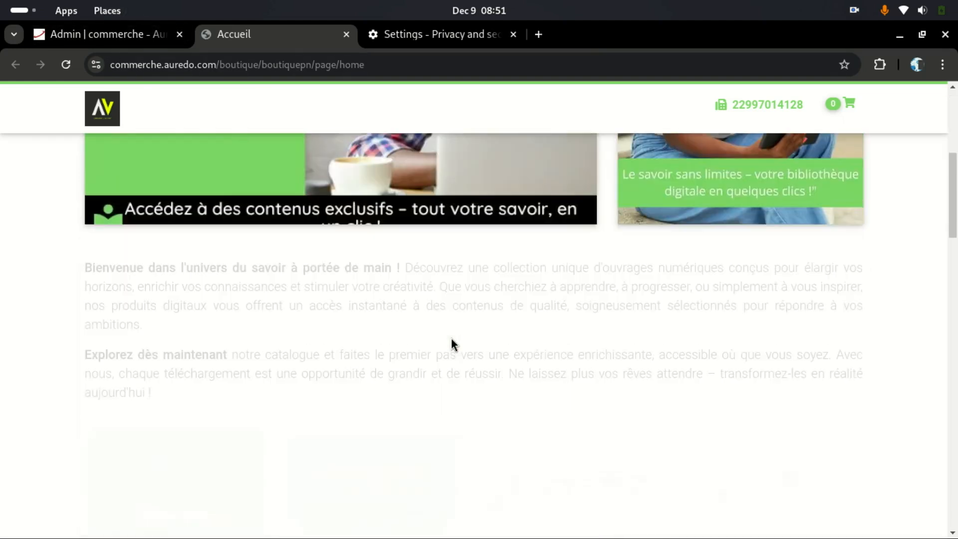
scroll(451, 339, "up", 5)
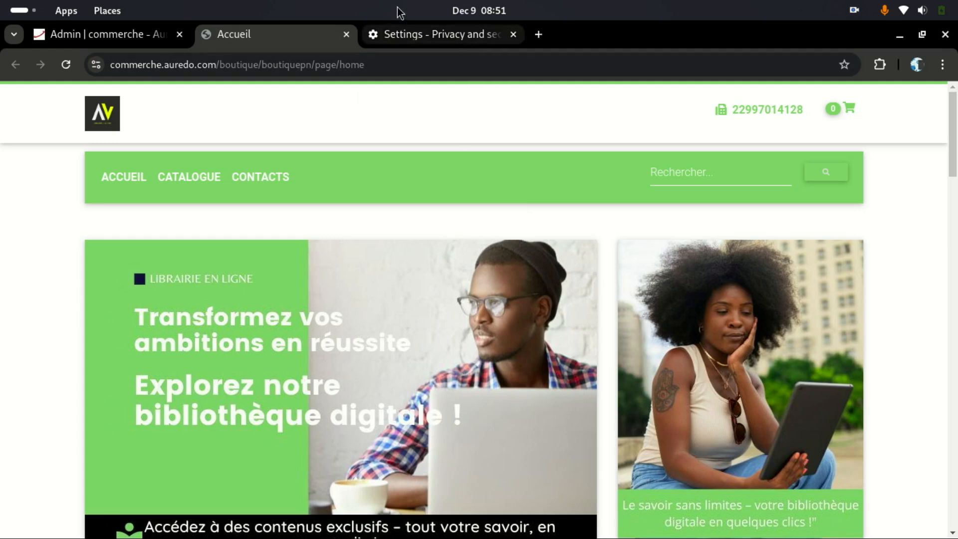
Step: Close the Chrome Settings tab, leaving the admin and storefront tabs open
left_click(460, 41)
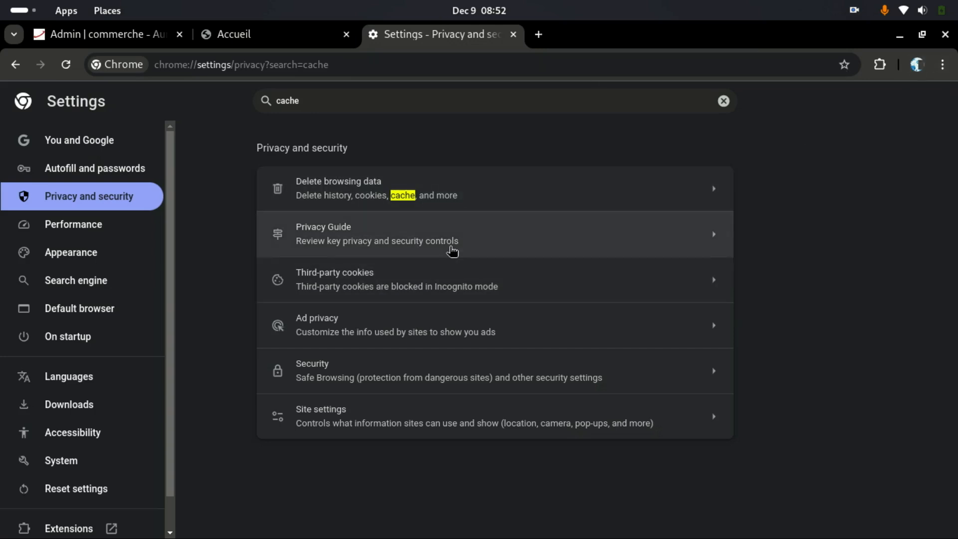
left_click(261, 36)
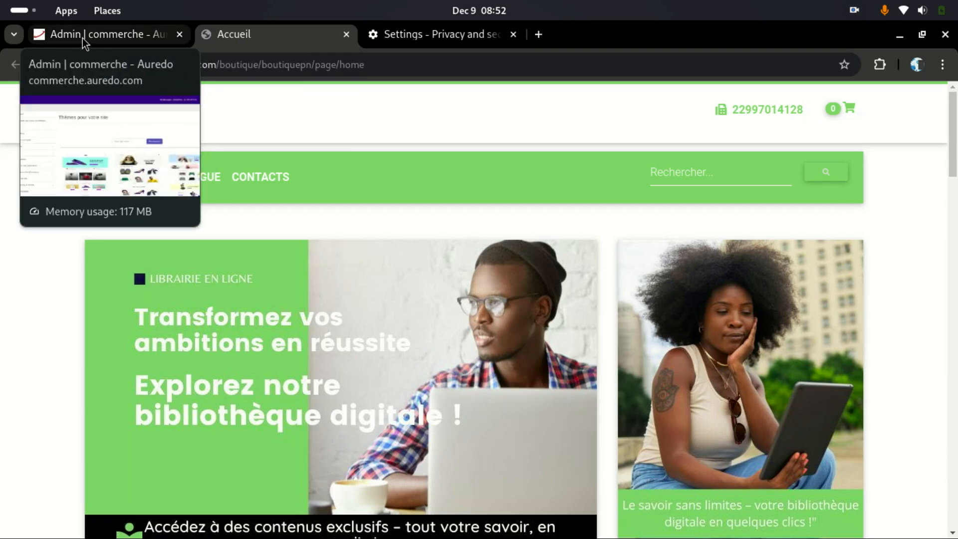
left_click(103, 36)
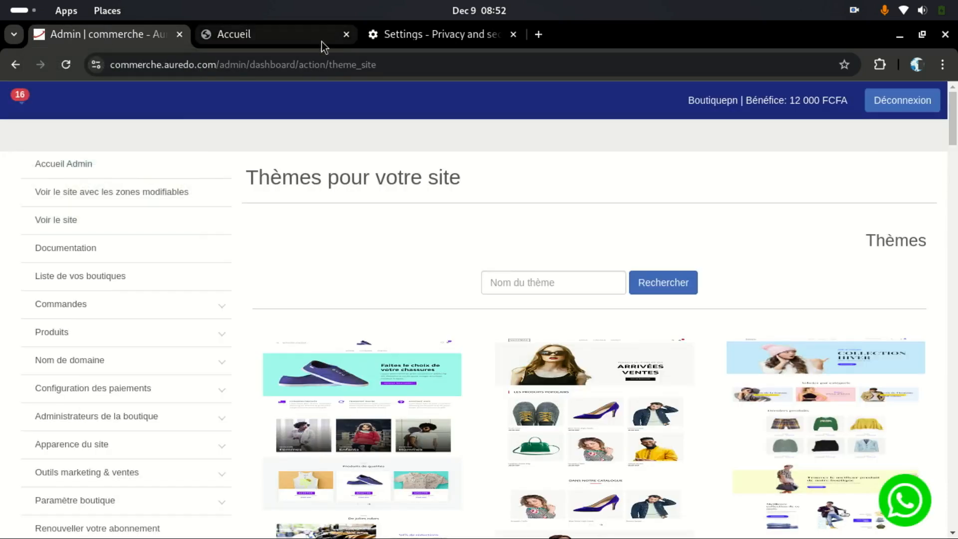
left_click(512, 34)
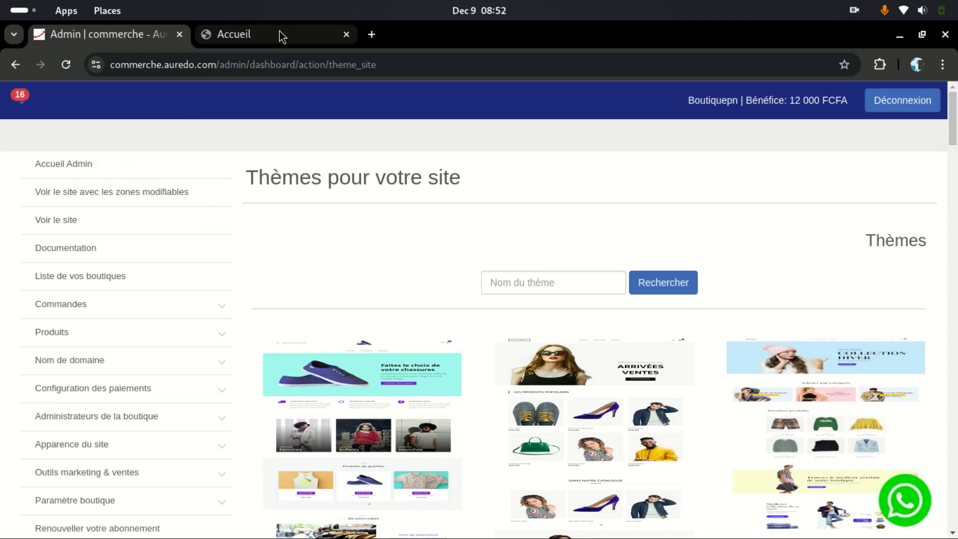
left_click(252, 36)
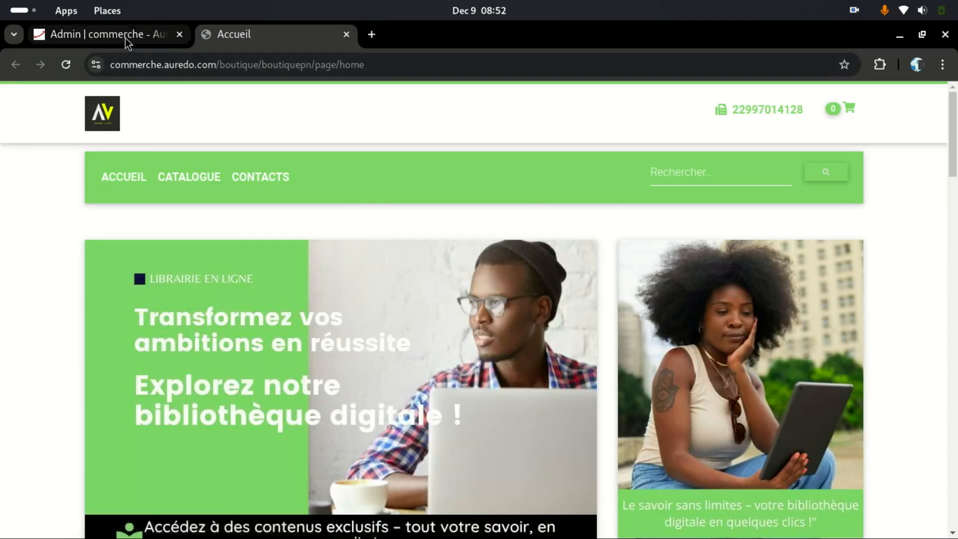
left_click(125, 35)
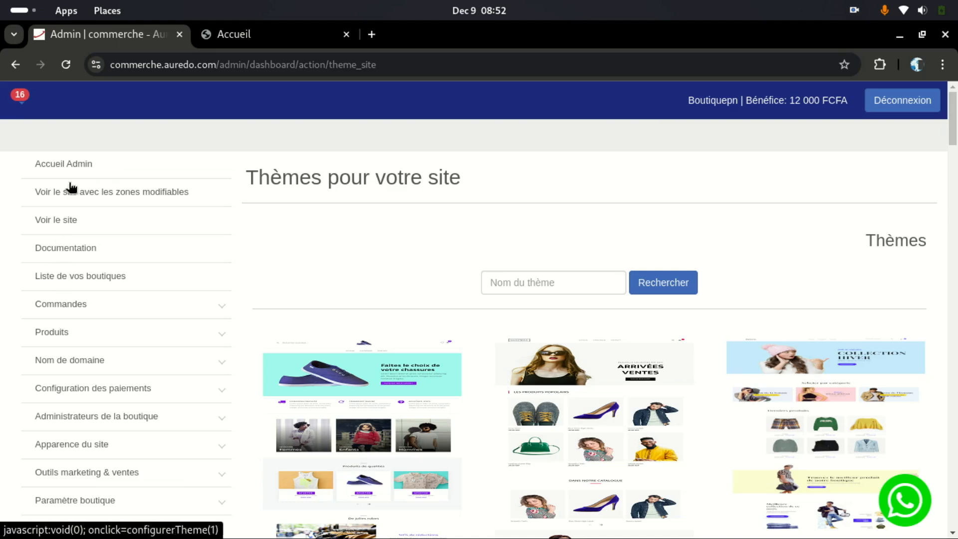
left_click(275, 30)
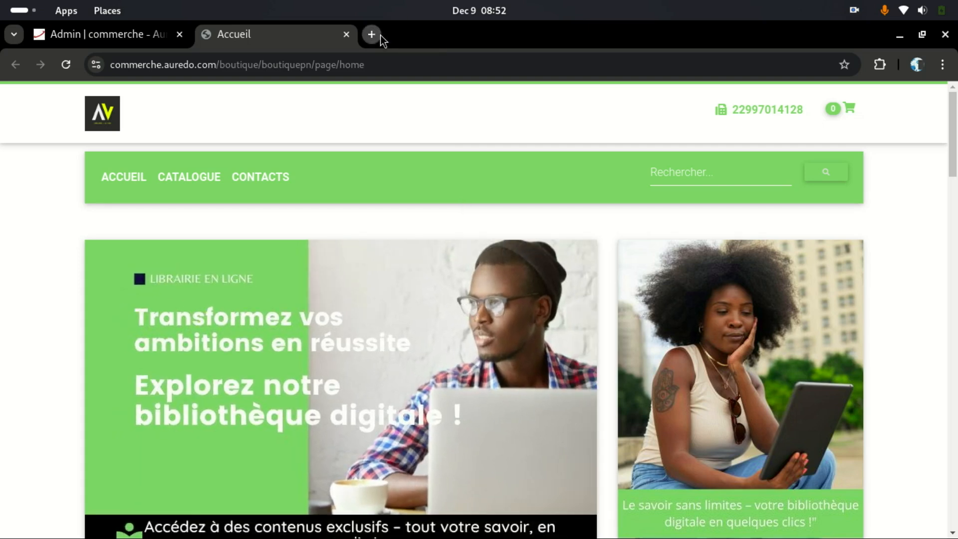
Step: Open a new browser tab and go to Google
left_click(380, 35)
left_click(372, 55)
type("g")
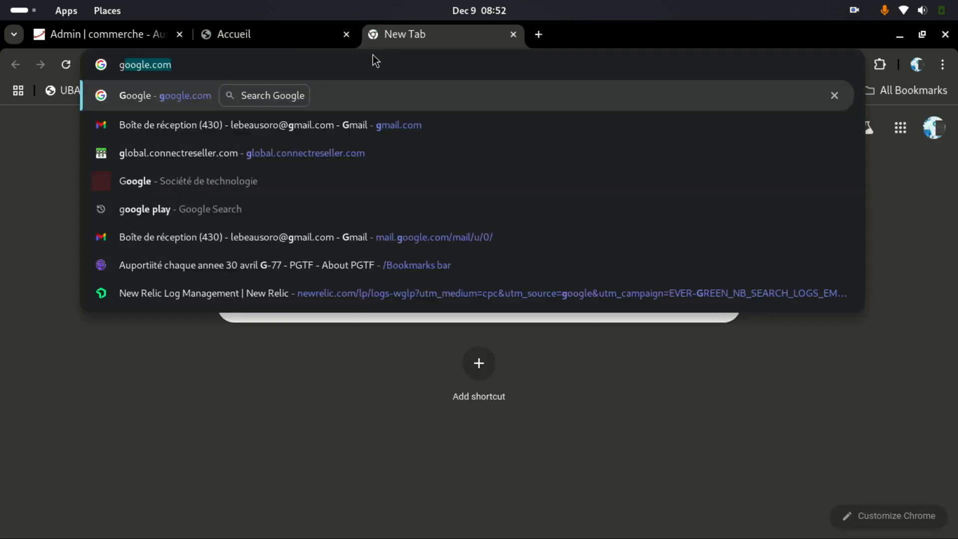
type("oogle")
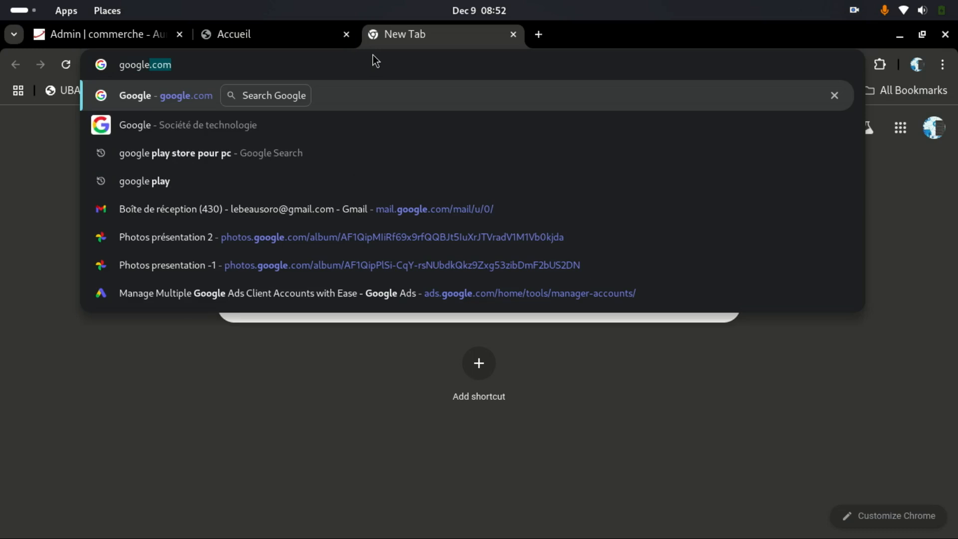
key("Return")
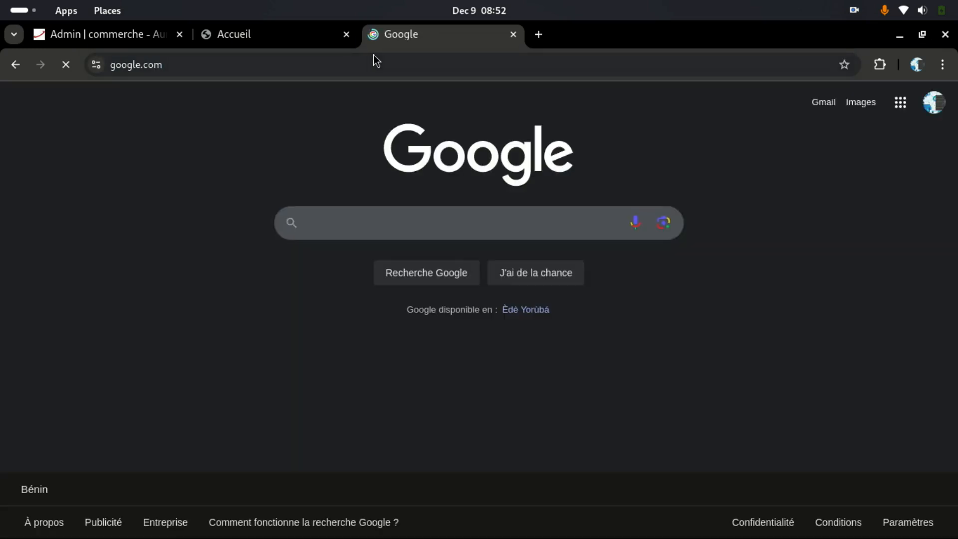
Step: Search Google for 'achat de livre en ligne au Gabon'
left_click(464, 220)
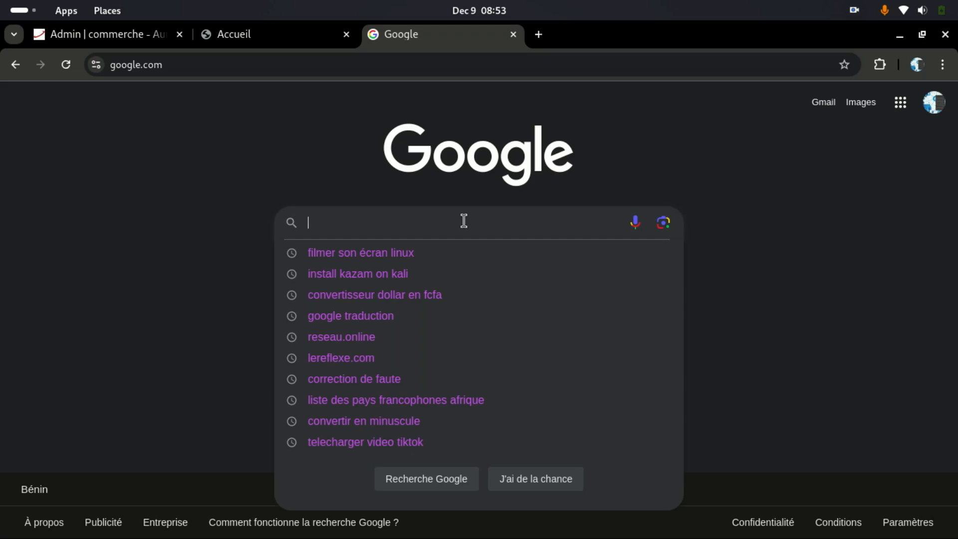
type("acha")
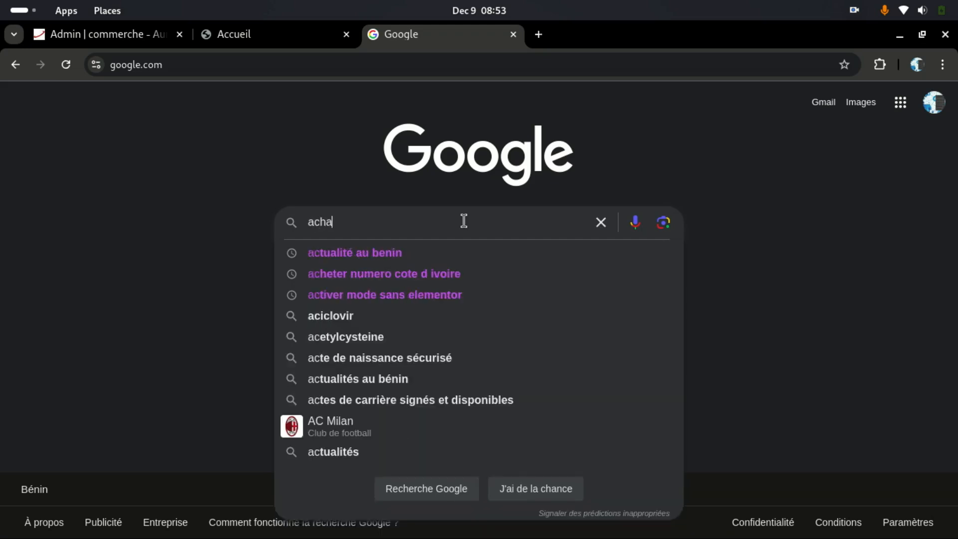
type("t de ")
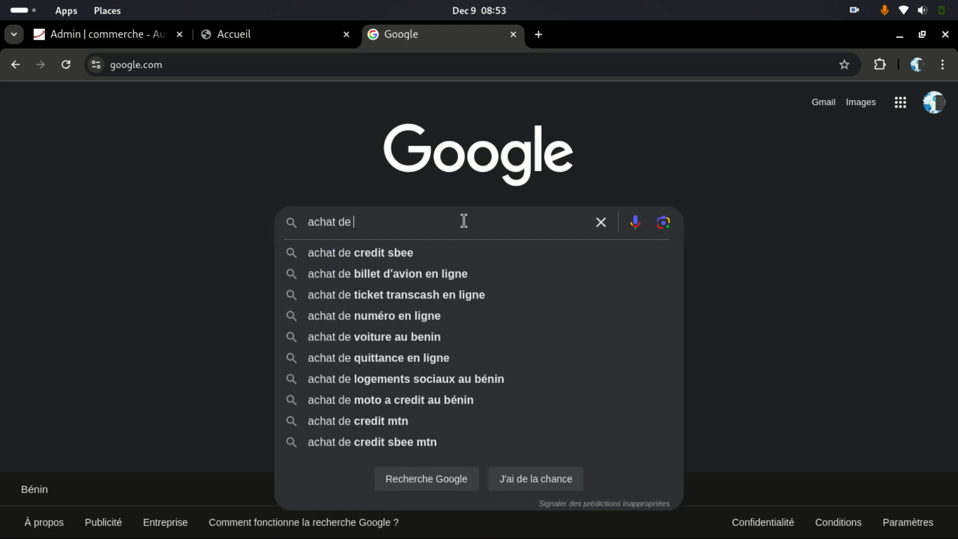
type("livre")
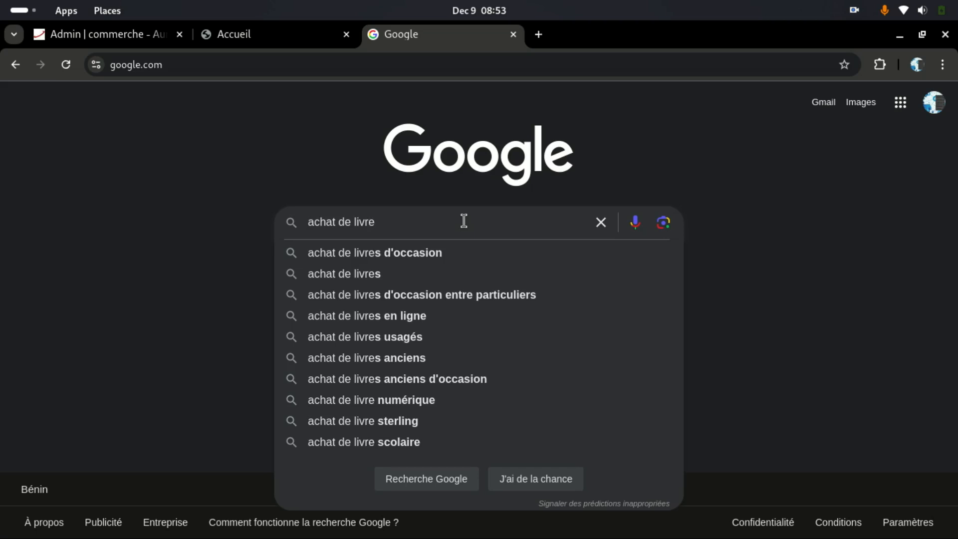
type(" en l")
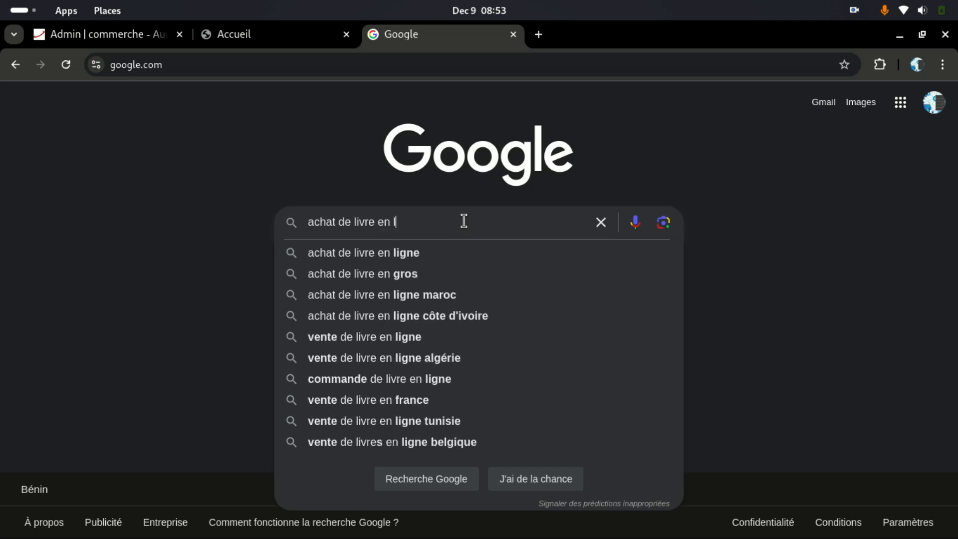
type("igne ")
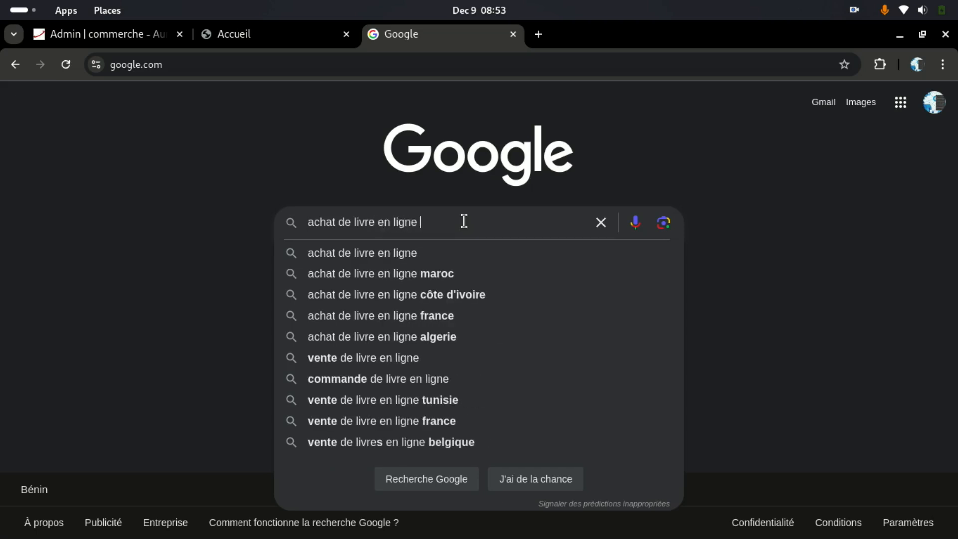
type("au Gabon")
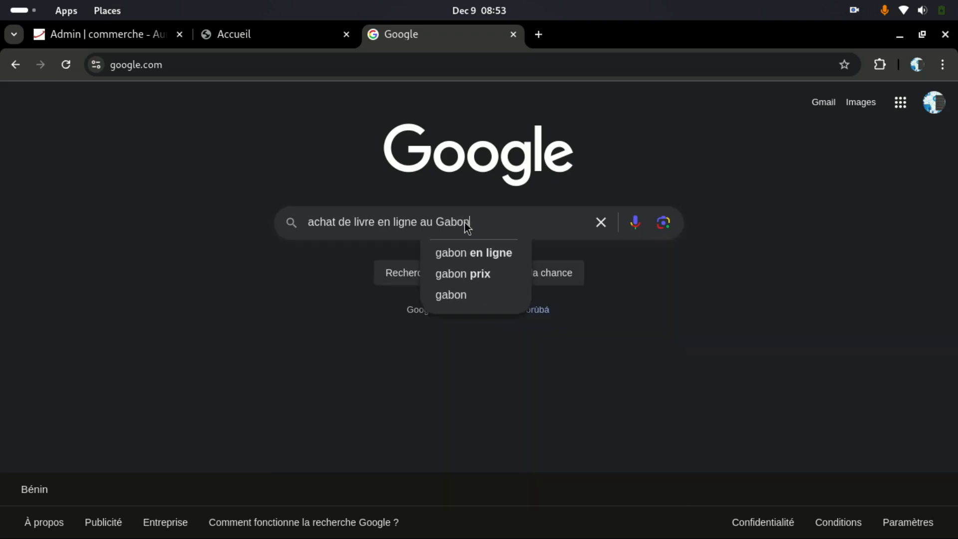
key("Return")
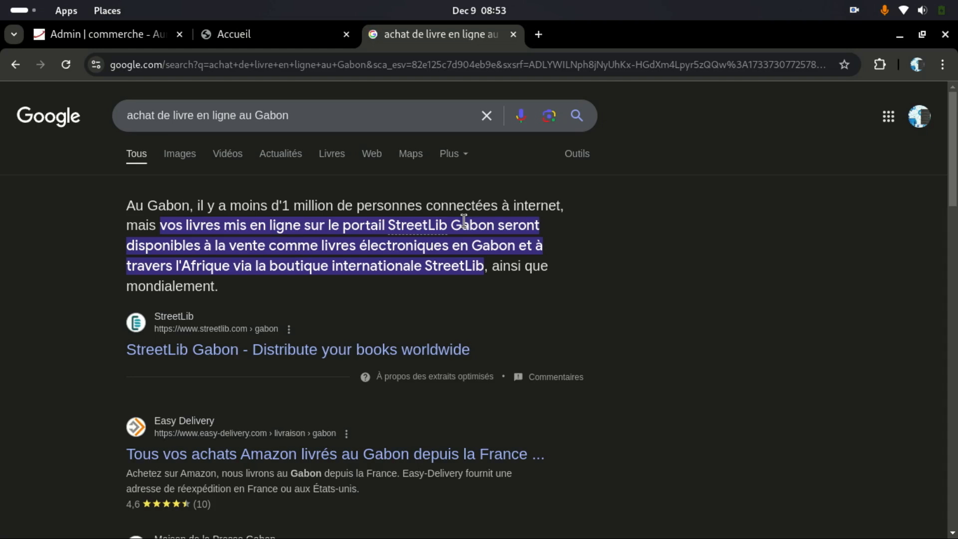
Step: Scroll through the 'achat de livre en ligne au Gabon' results, then return to the storefront tab
scroll(360, 306, "down", 3)
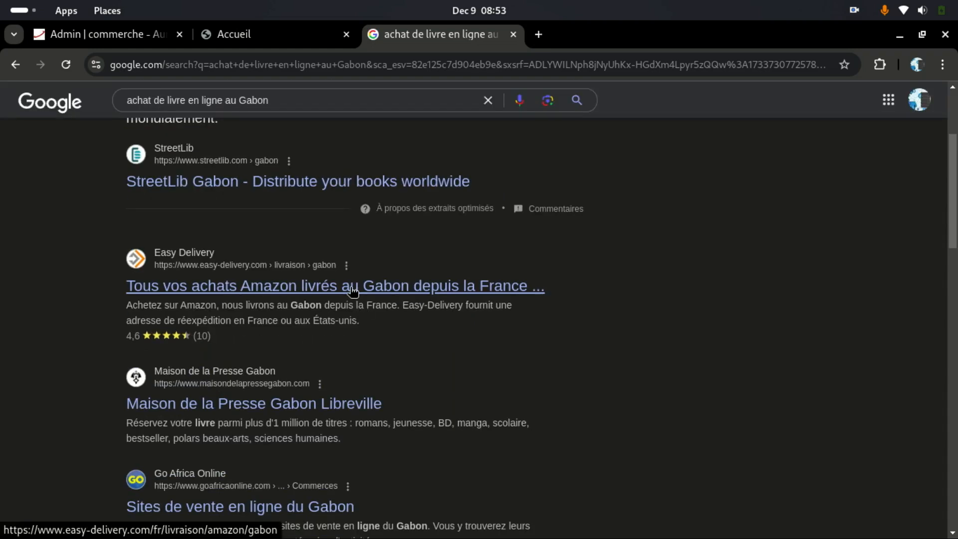
scroll(351, 290, "down", 6)
scroll(249, 349, "down", 2)
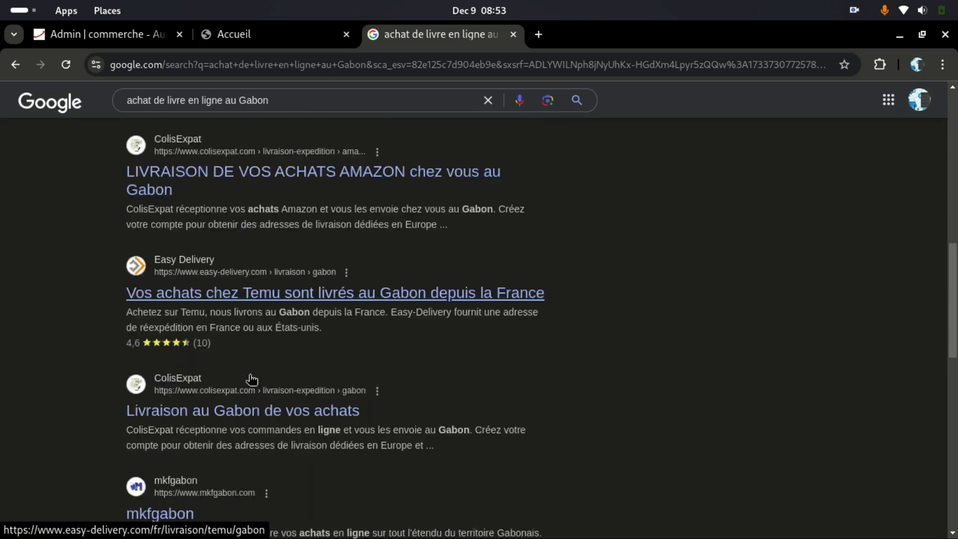
scroll(268, 401, "down", 1)
scroll(309, 400, "down", 5)
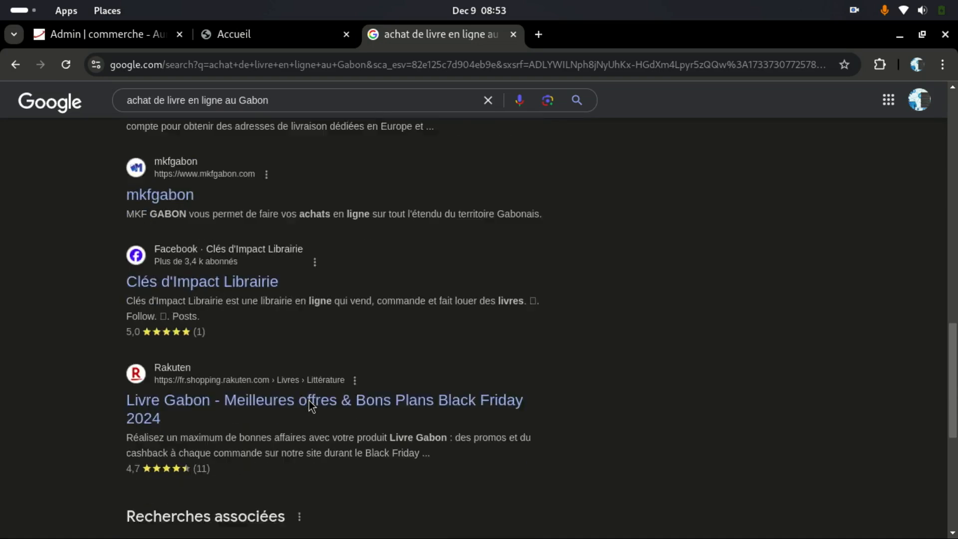
scroll(298, 363, "down", 7)
scroll(298, 363, "up", 4)
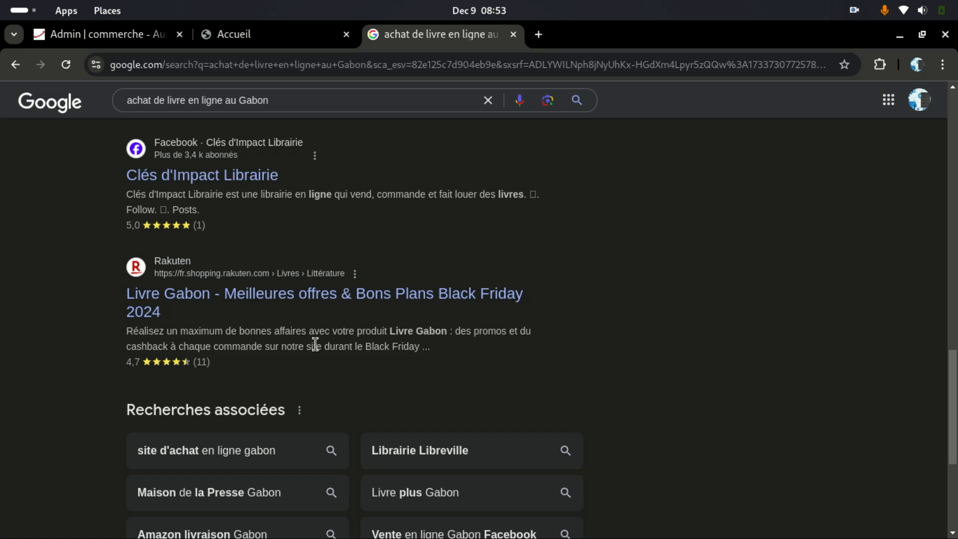
scroll(315, 344, "up", 5)
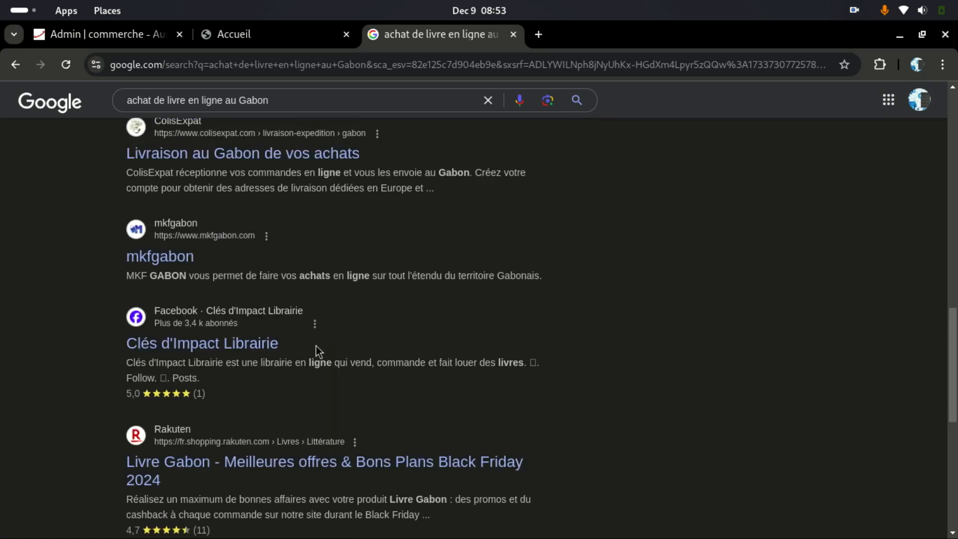
scroll(315, 346, "up", 5)
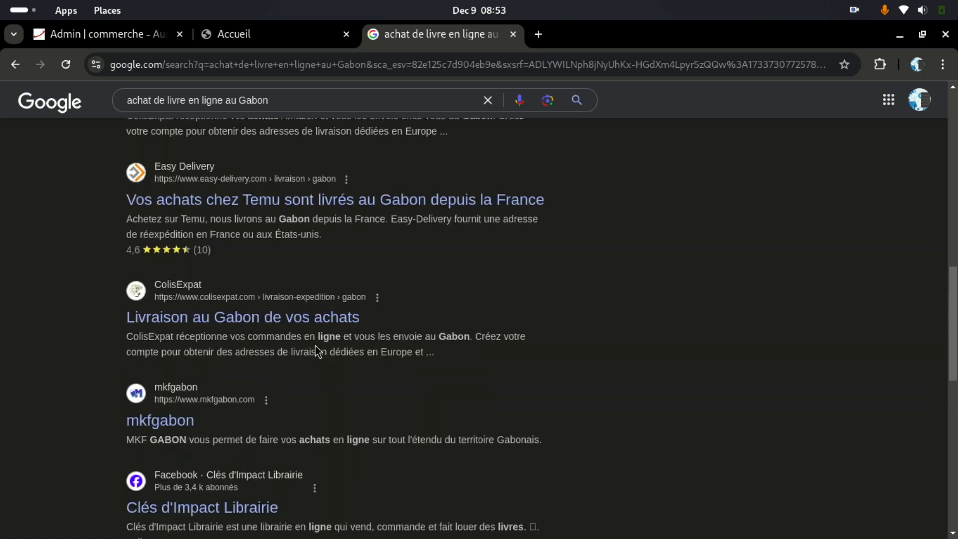
scroll(315, 344, "up", 3)
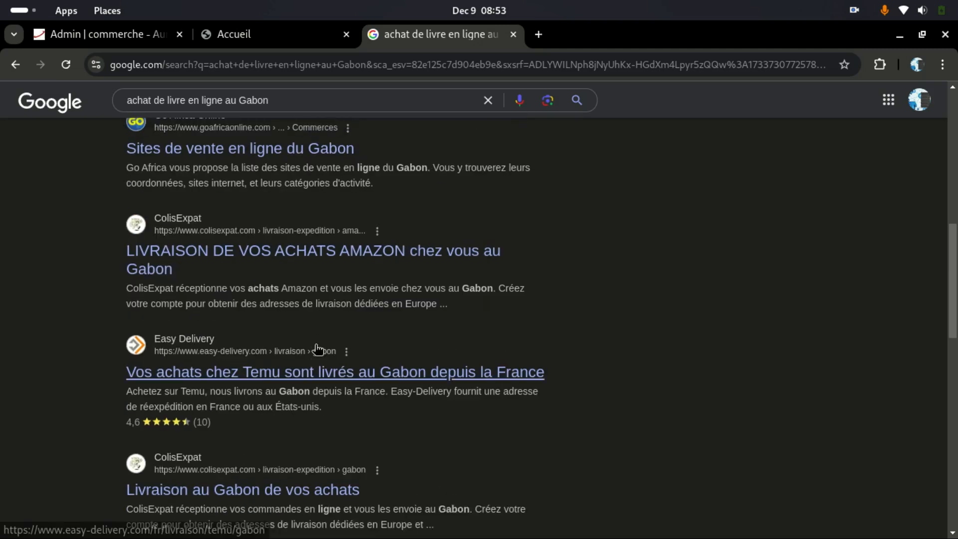
scroll(318, 349, "up", 4)
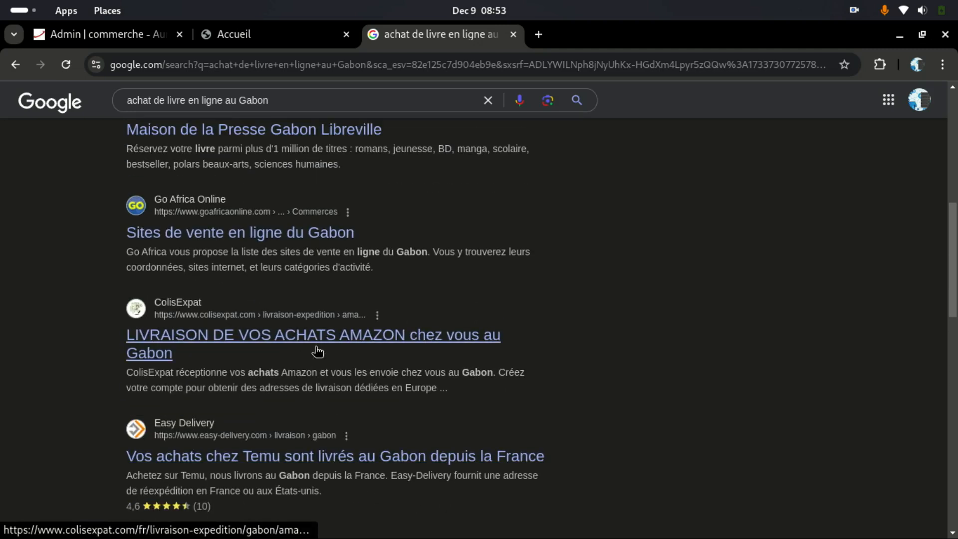
scroll(187, 256, "up", 7)
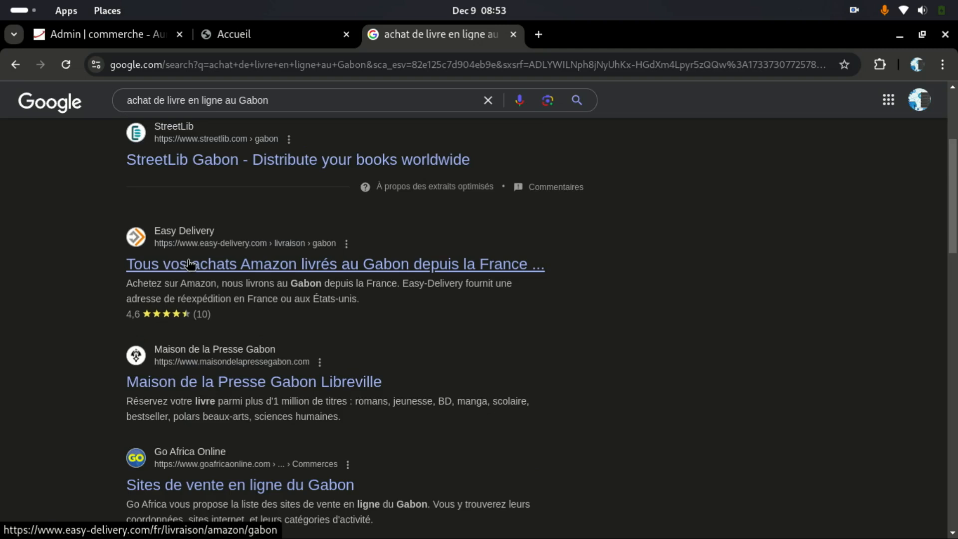
scroll(189, 263, "up", 5)
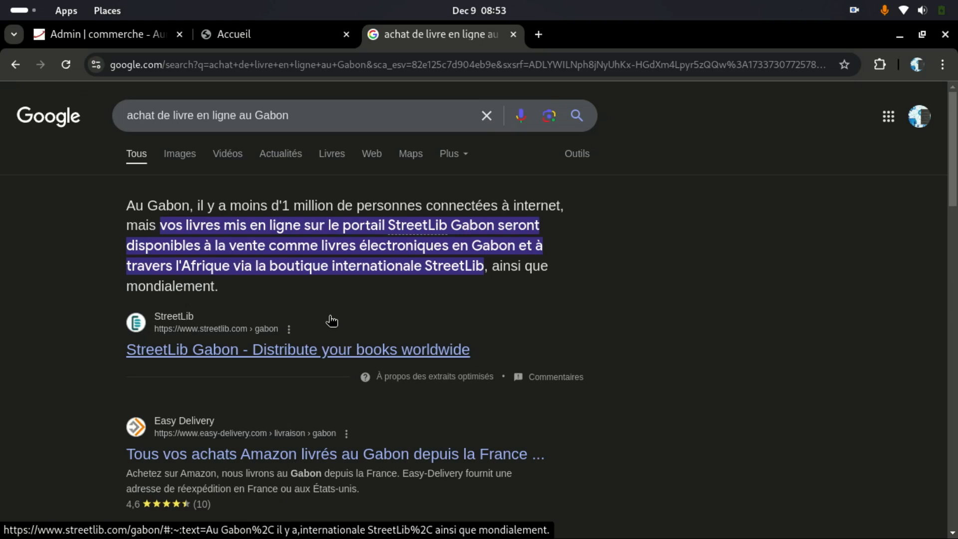
left_click(277, 44)
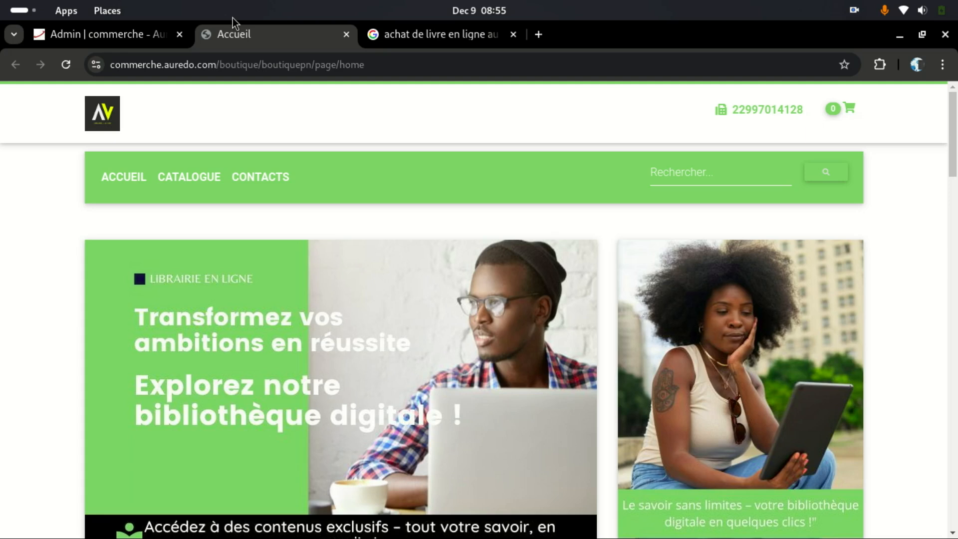
Step: Open Méta données (Référencement) under Outils marketing & ventes, then go back to the Google results
left_click(117, 44)
scroll(130, 375, "down", 3)
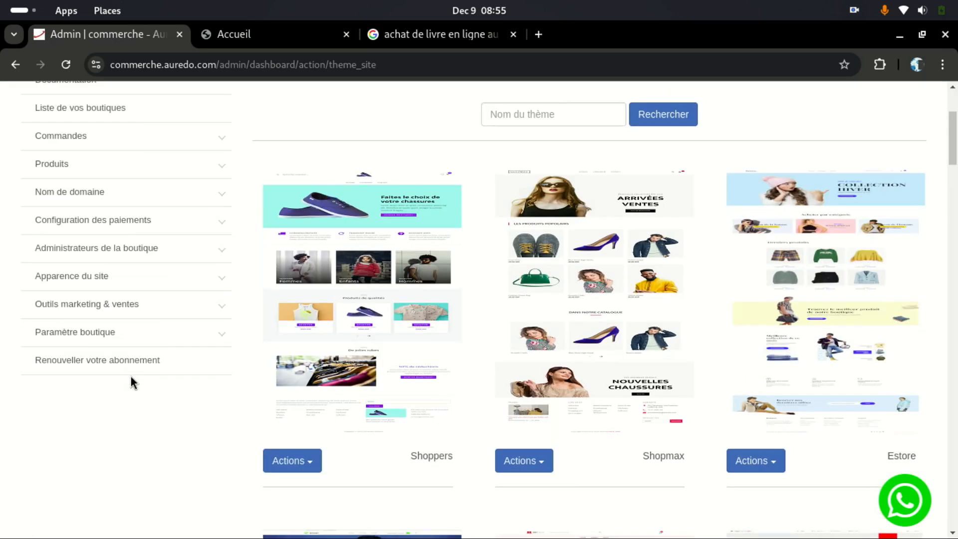
left_click(87, 308)
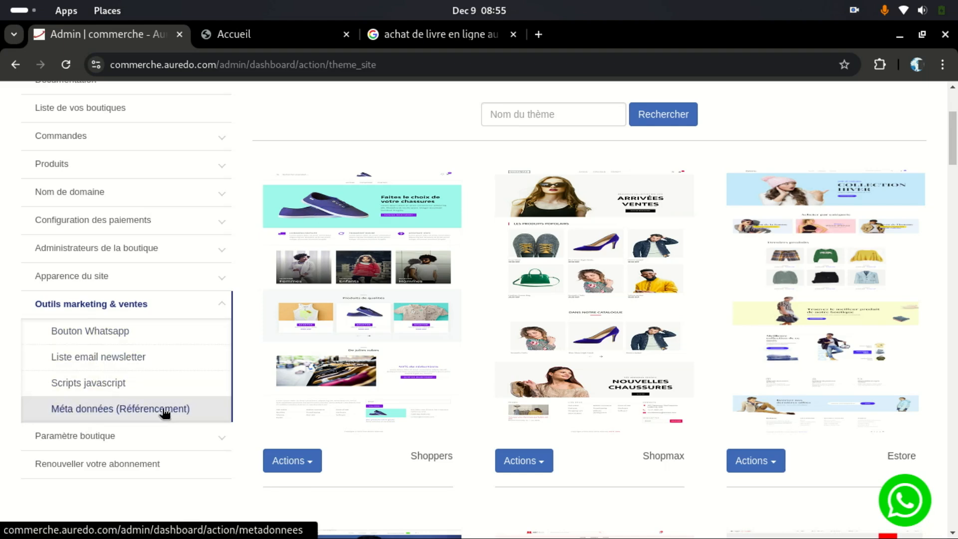
left_click(149, 409)
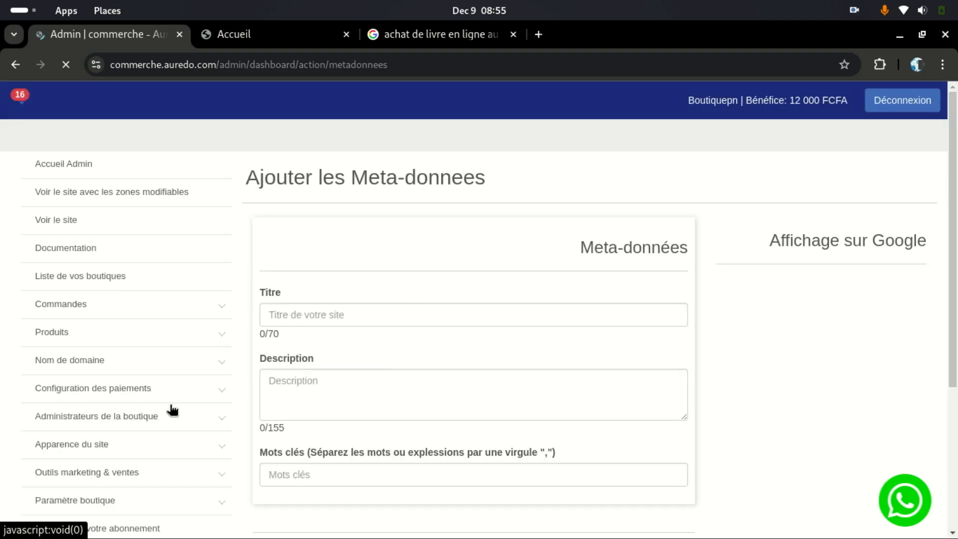
scroll(391, 274, "down", 2)
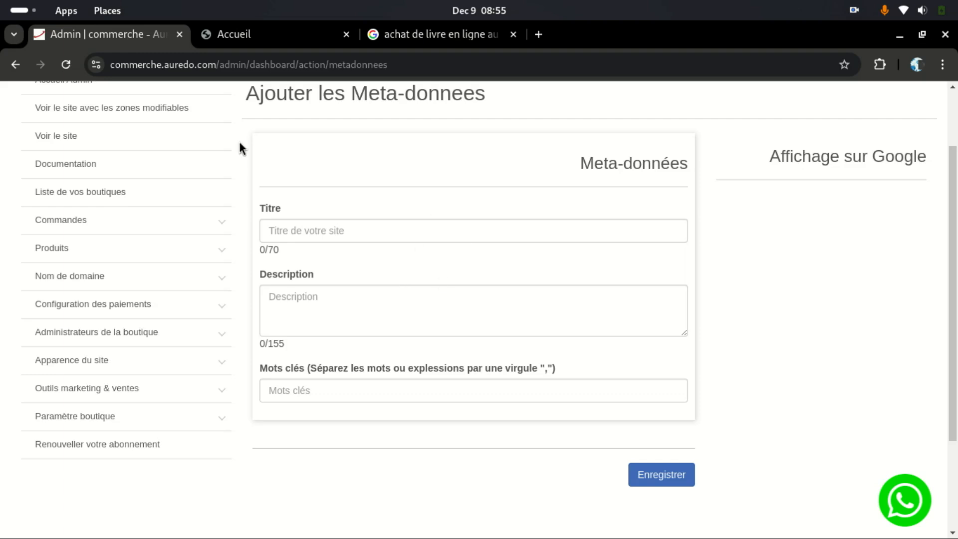
left_click(405, 33)
scroll(231, 339, "down", 5)
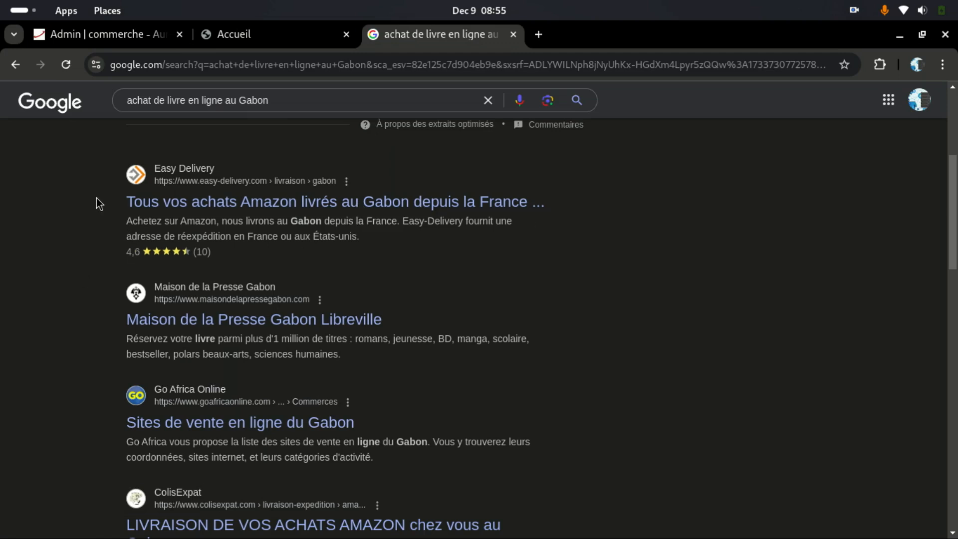
left_click_drag(93, 218, 408, 238)
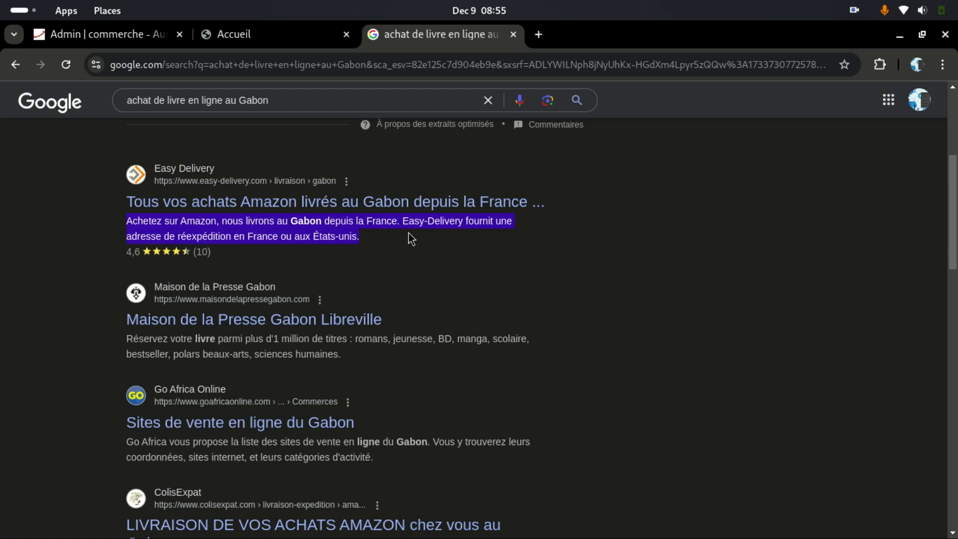
left_click(274, 30)
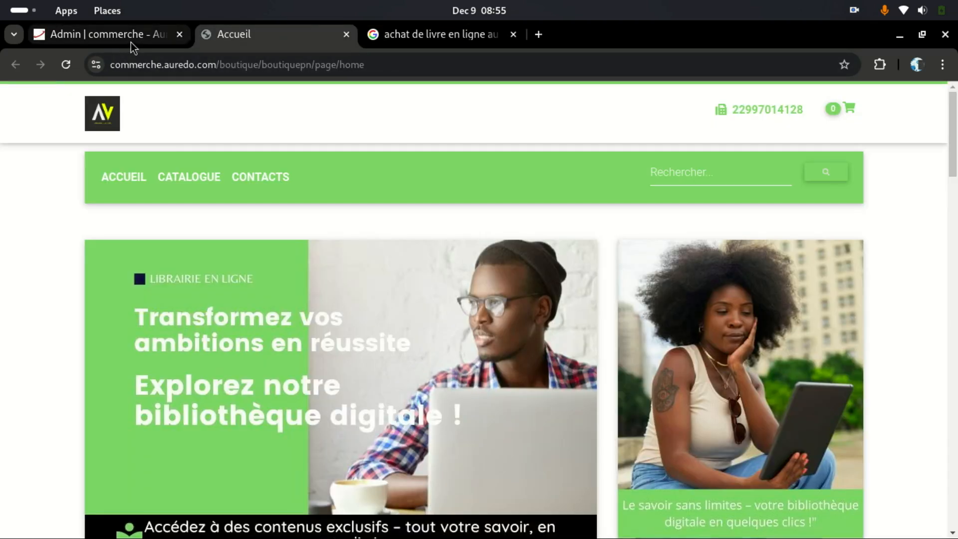
left_click(135, 44)
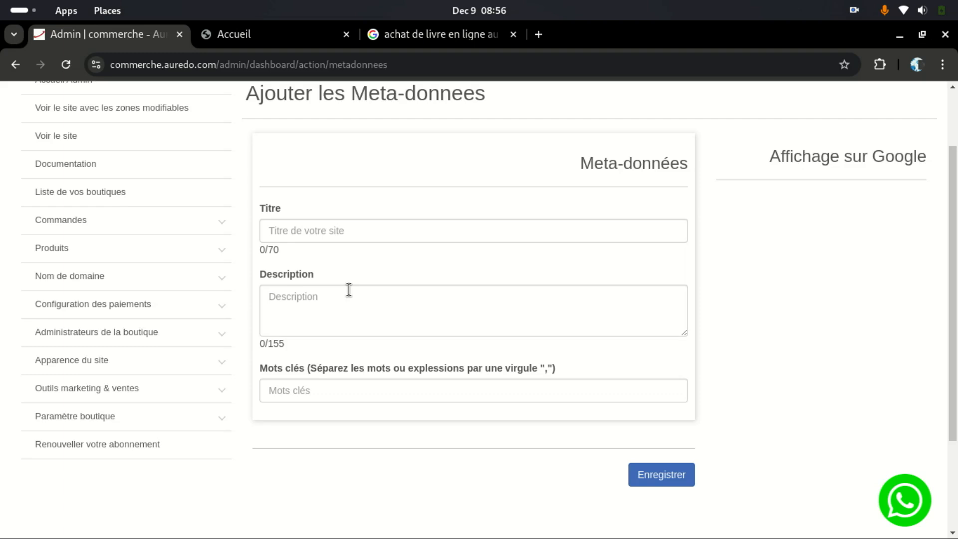
left_click(430, 34)
scroll(399, 349, "up", 5)
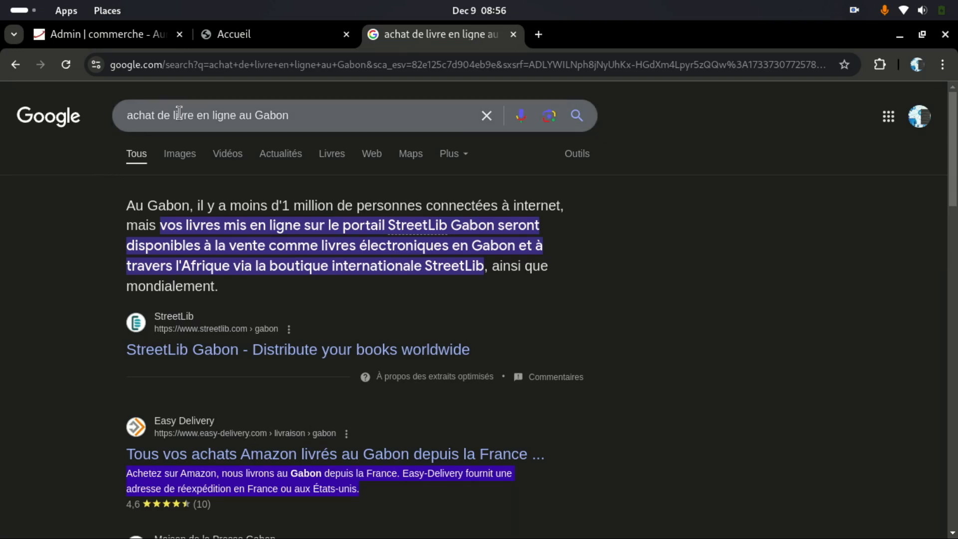
Step: Select the Gabon book-buying query in Google, then open a new blank tab beside the results
left_click(147, 119)
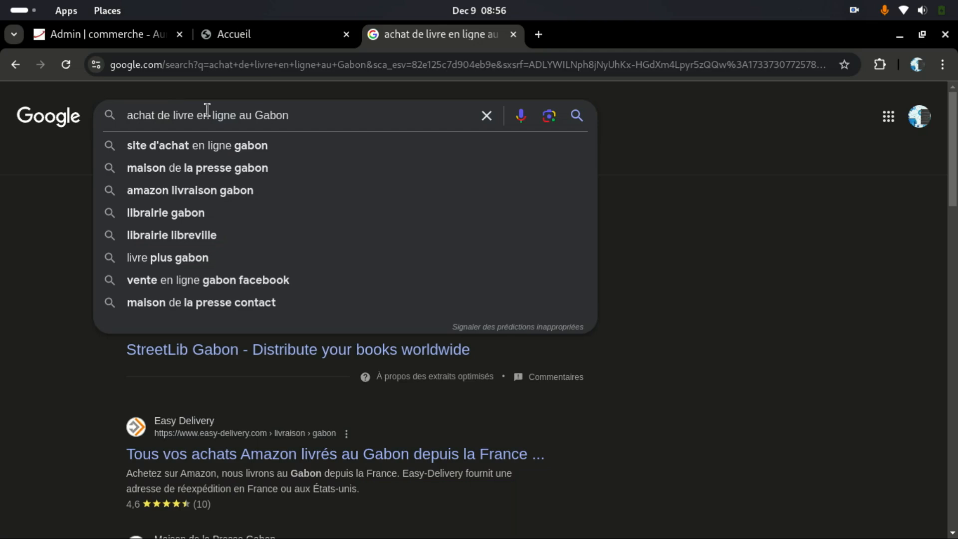
left_click_drag(370, 123, 67, 96)
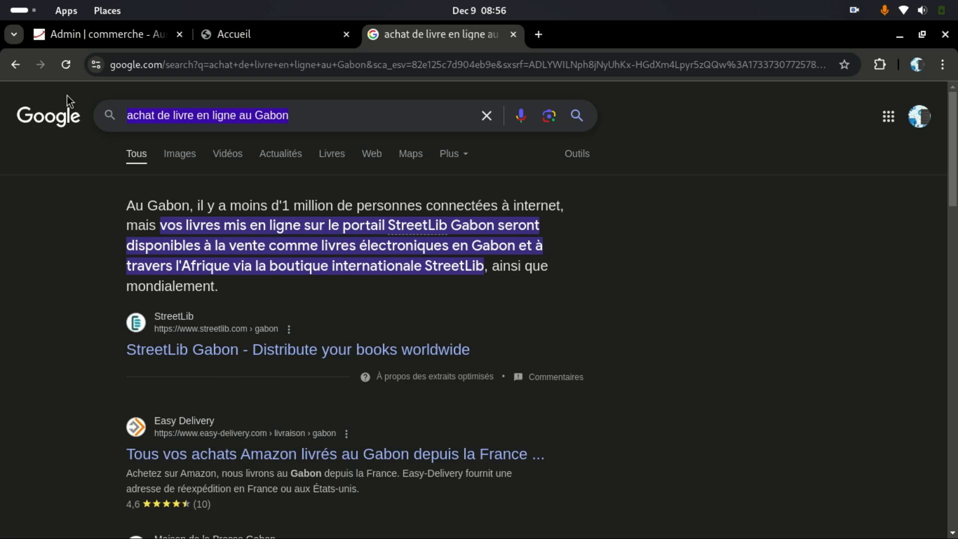
left_click(538, 34)
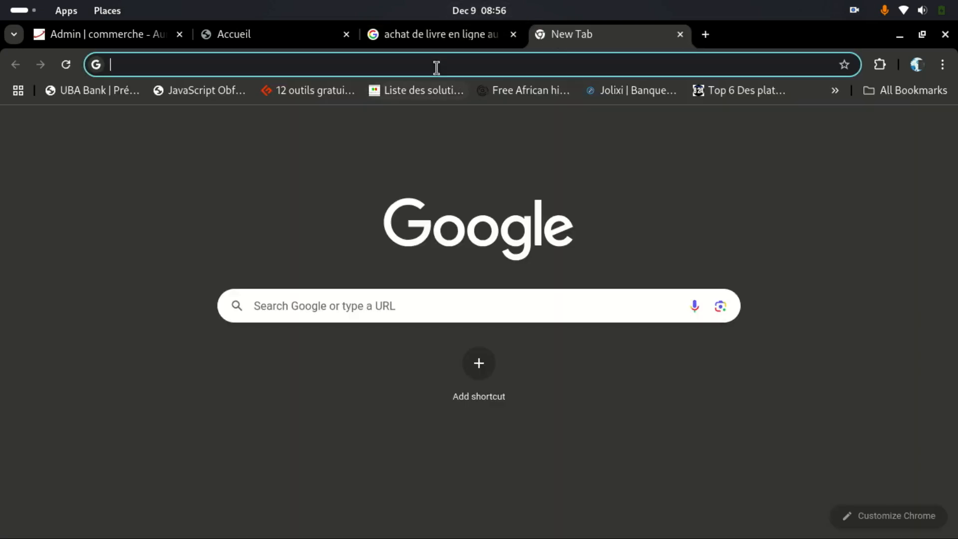
Step: Go to chatgpt.com and send ChatGPT the greeting 'Bonjour'
left_click(437, 65)
type("chatgpt.com")
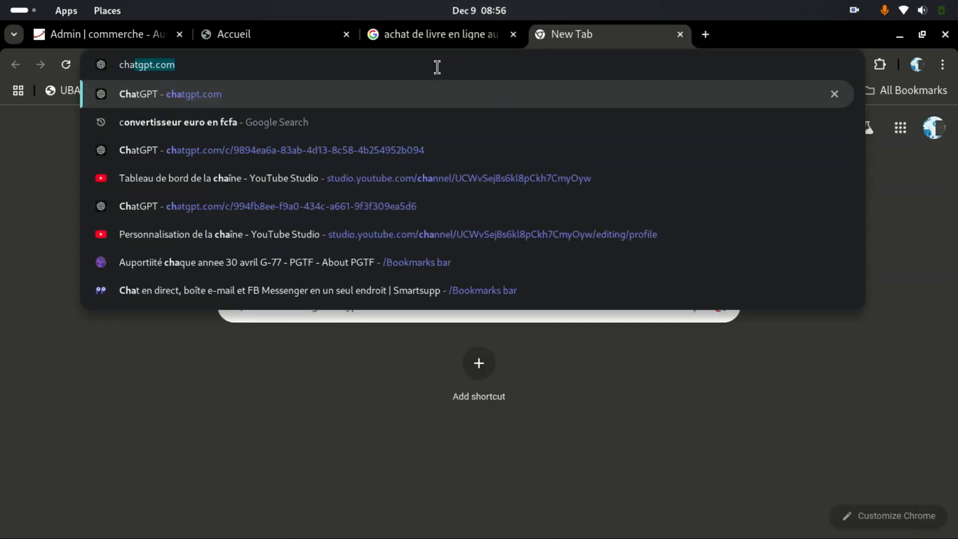
key("Return")
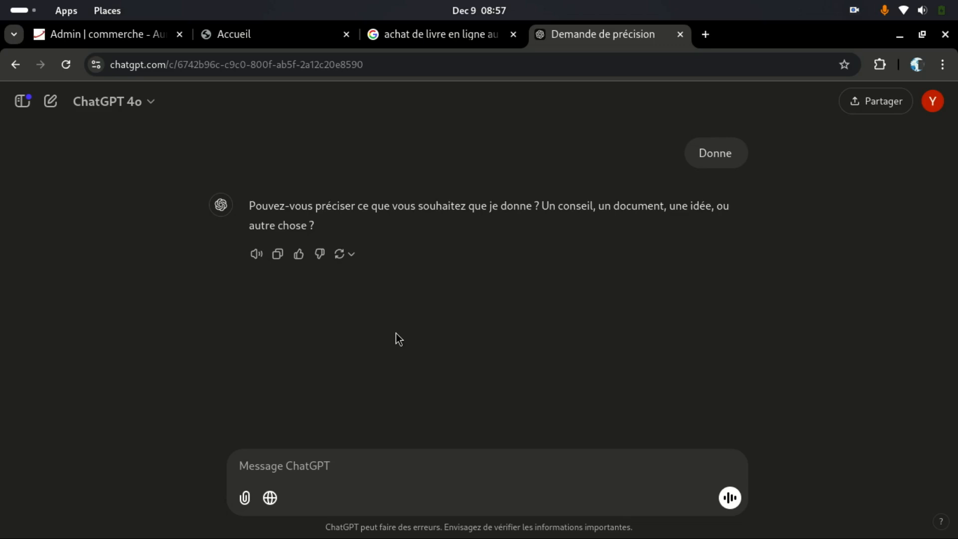
left_click(349, 479)
type("Bonjour")
key("Return")
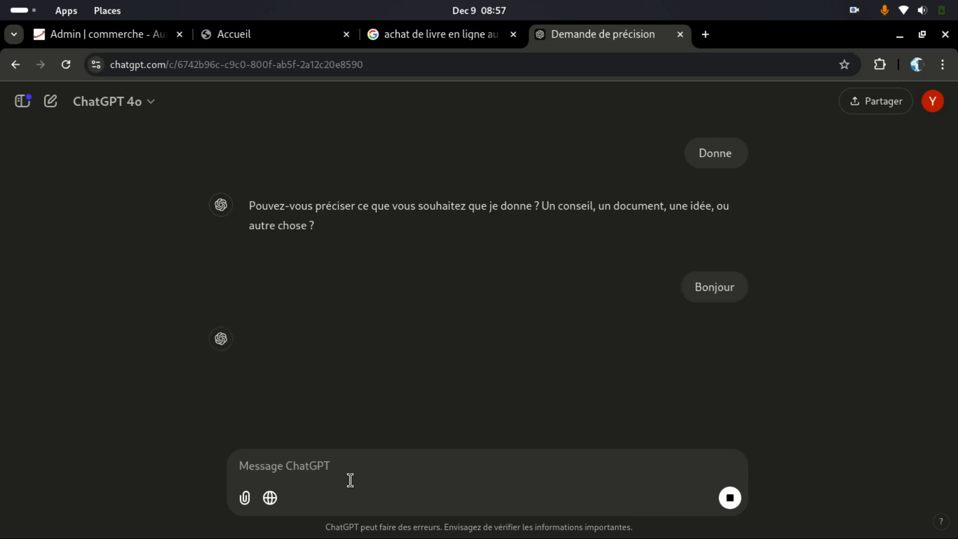
Step: Describe the site as an online e-book and video-training shop based in Bénin
type("J'ai une site internet de vente")
type("de")
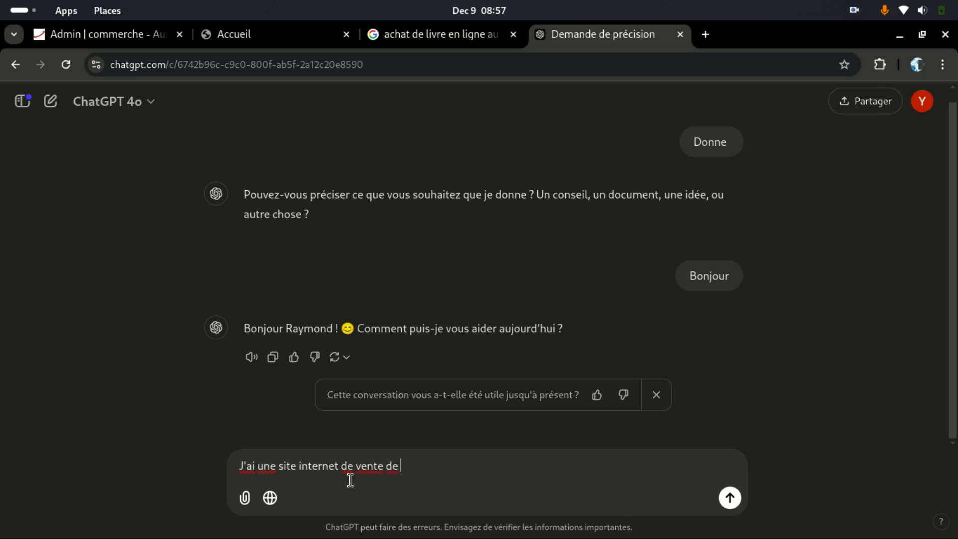
type(" e-book et de formation")
key("BackSpace")
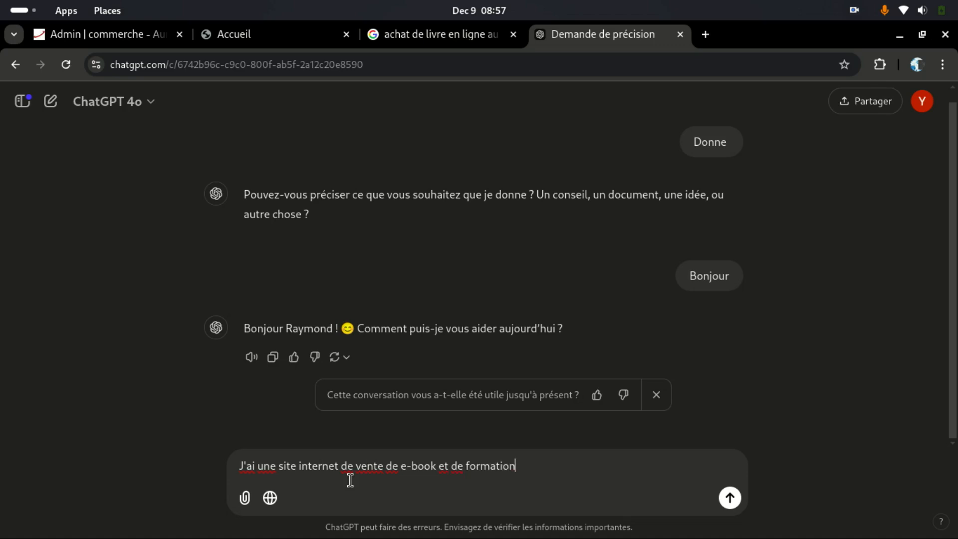
type("vidéo en ligne. Le")
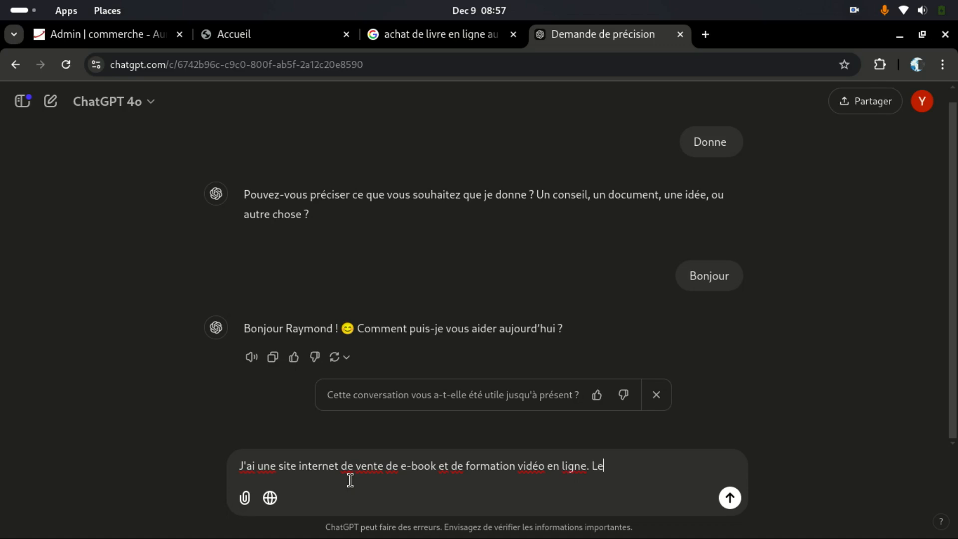
type(" site")
key("BackSpace")
key("BackSpace")
key("BackSpace")
key("BackSpace")
key("BackSpace")
type("Mon entreprise e")
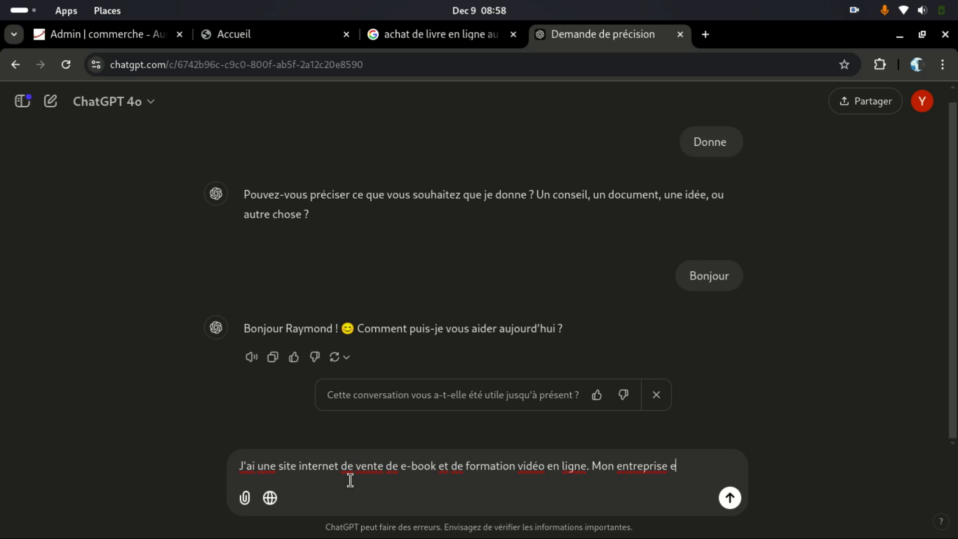
type("st située au Bénin")
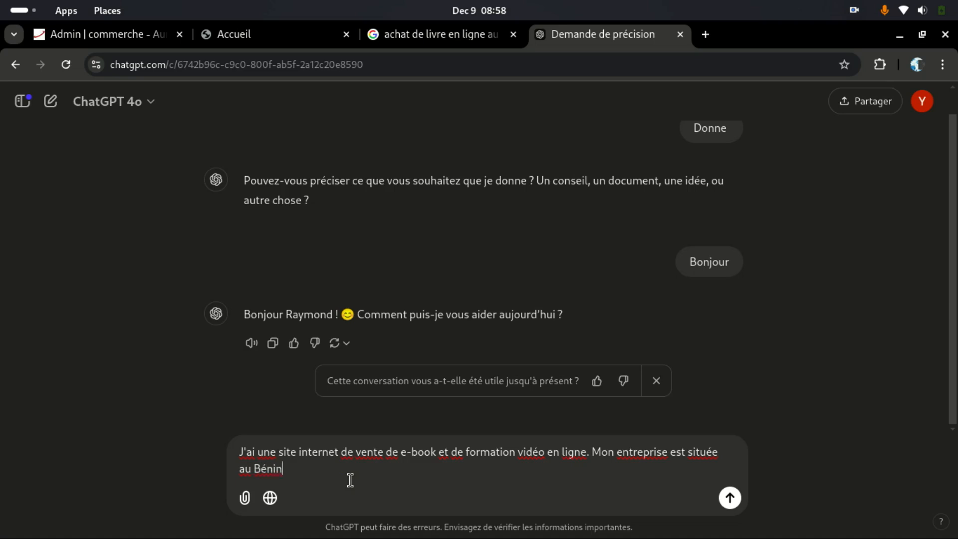
type(". Donne moi un titre pour ")
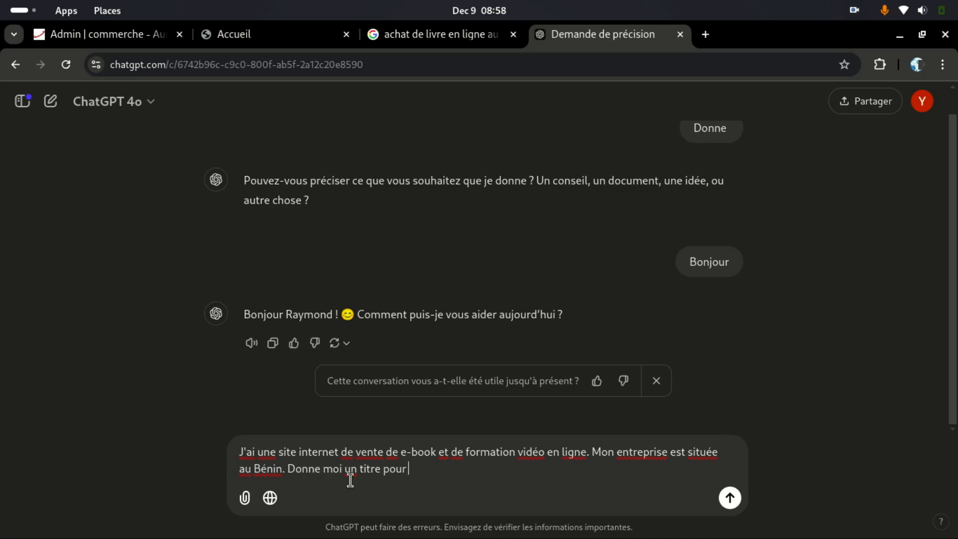
type("un référe")
type("n")
Step: Ask ChatGPT, as an SEO expert, for a Google-optimized site title and description, and send
key("BackSpace")
key("BackSpace")
key("BackSpace")
key("BackSpace")
key("BackSpace")
key("BackSpace")
key("BackSpace")
key("BackSpace")
key("BackSpace")
key("BackSpace")
key("BackSpace")
key("BackSpace")
key("BackSpace")
key("BackSpace")
key("BackSpace")
key("BackSpace")
key("BackSpace")
key("BackSpace")
key("BackSpace")
key("BackSpace")
key("BackSpace")
key("BackSpace")
key("BackSpace")
key("BackSpace")
key("BackSpace")
type("Pren")
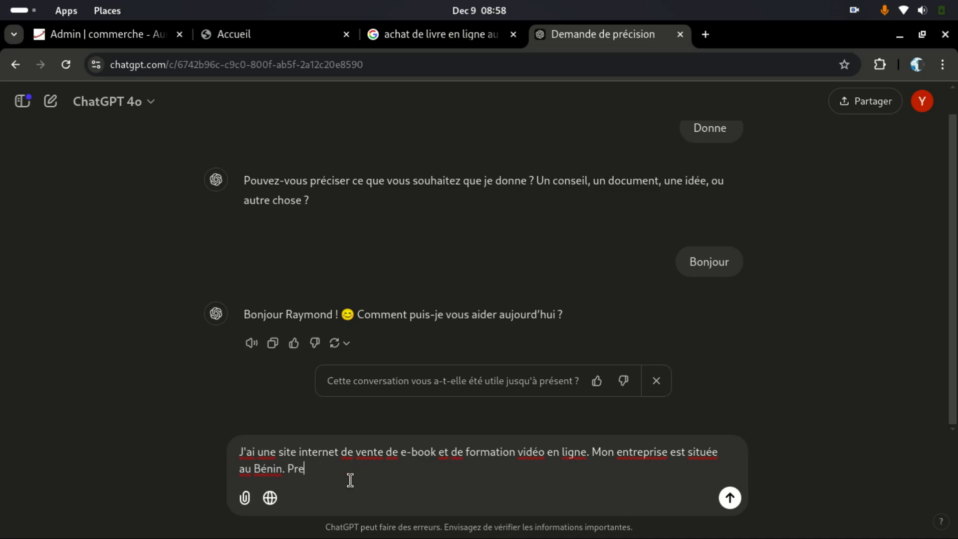
type("d le rôle d'un expert")
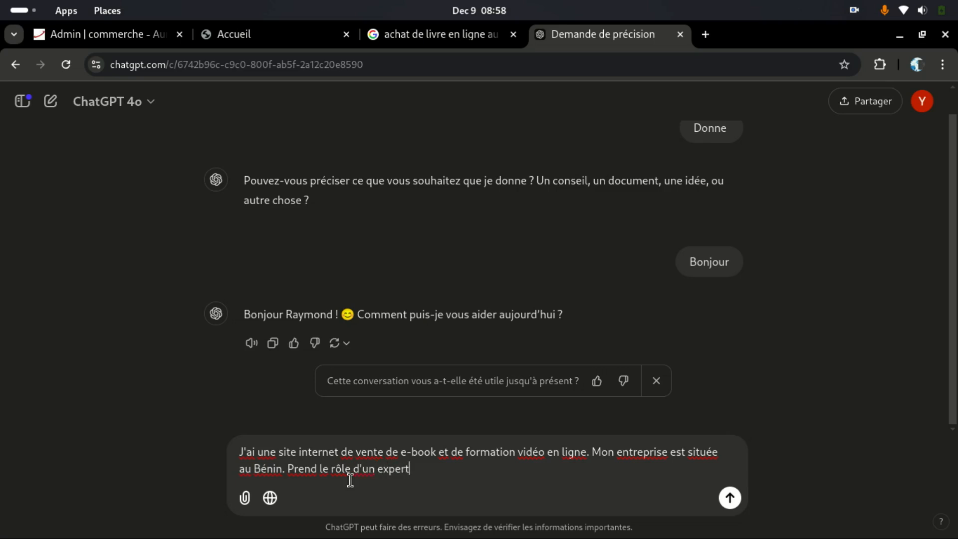
type(" en référencement SEO ")
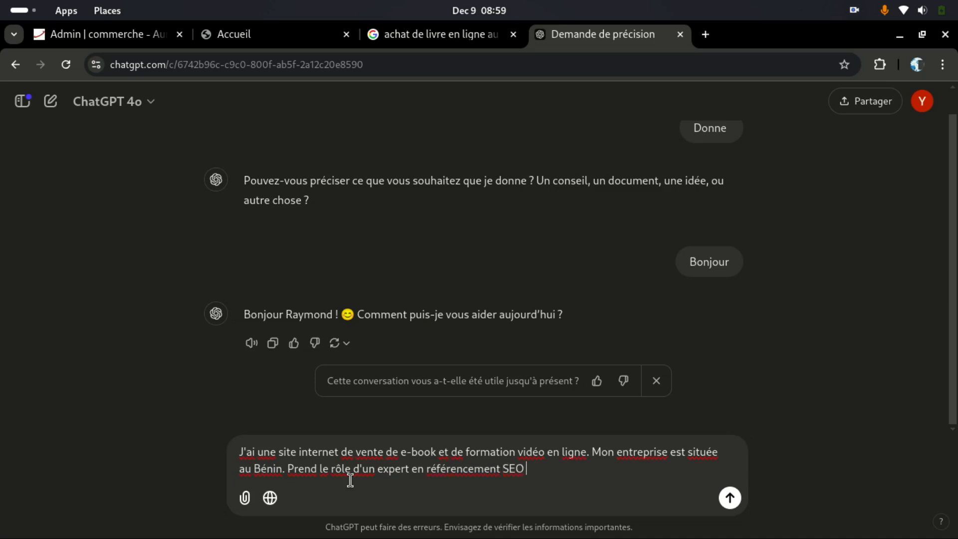
type("et donne moi le titre")
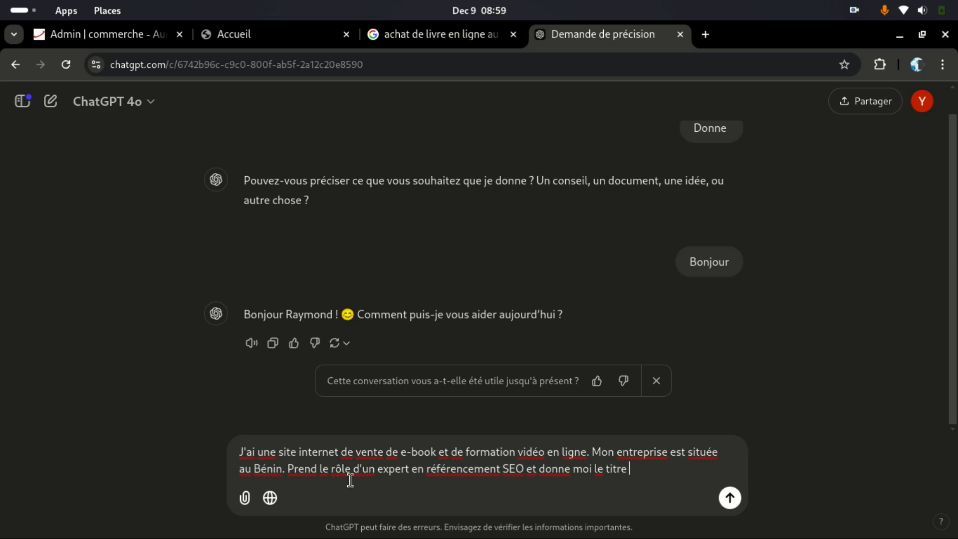
type("de mojn")
key("BackSpace")
key("BackSpace")
type("n site pour un bon ")
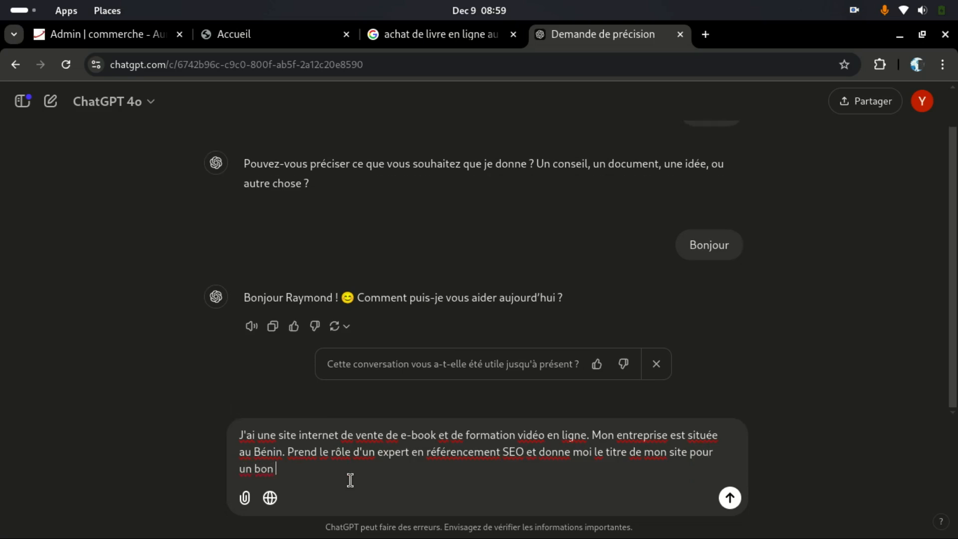
type("référencement Goog")
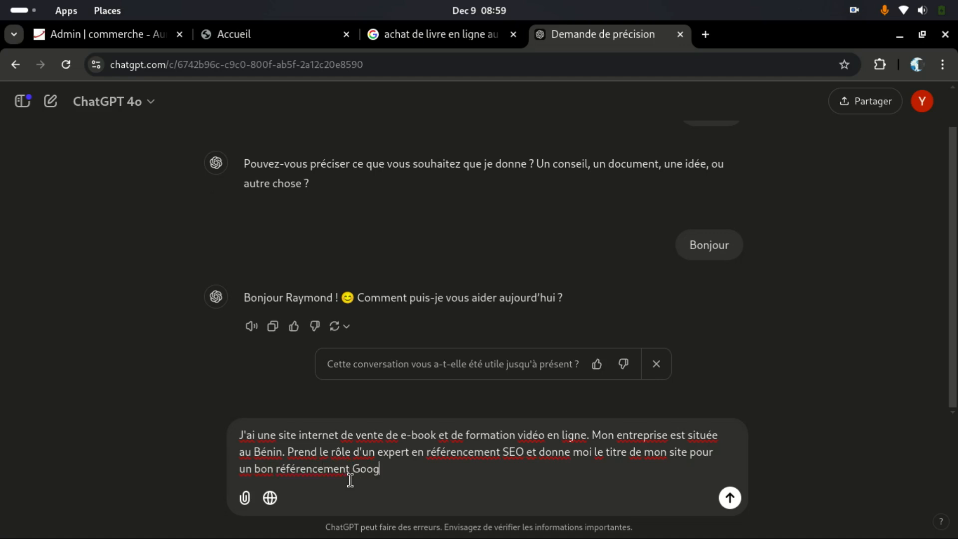
type("le. Fait la m^ême chose ")
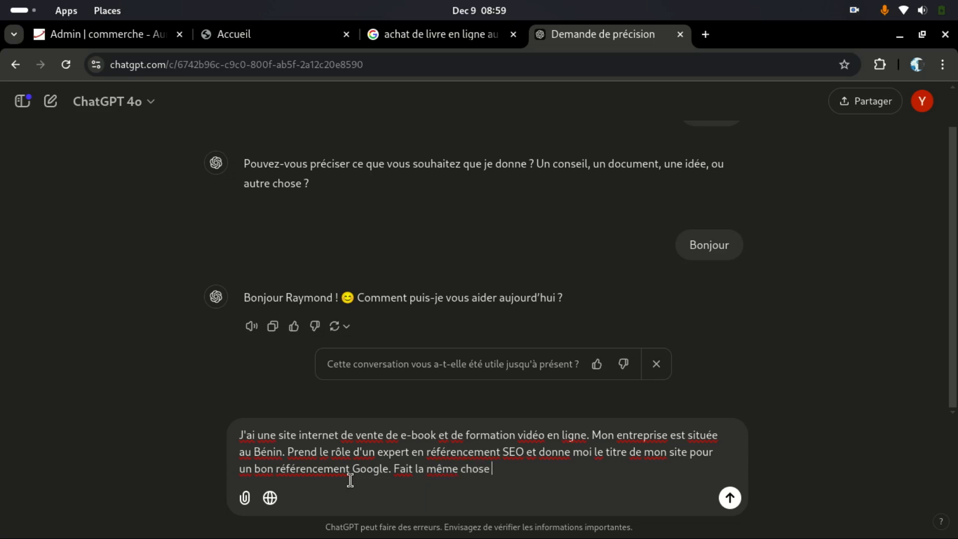
type("pour la déscription ")
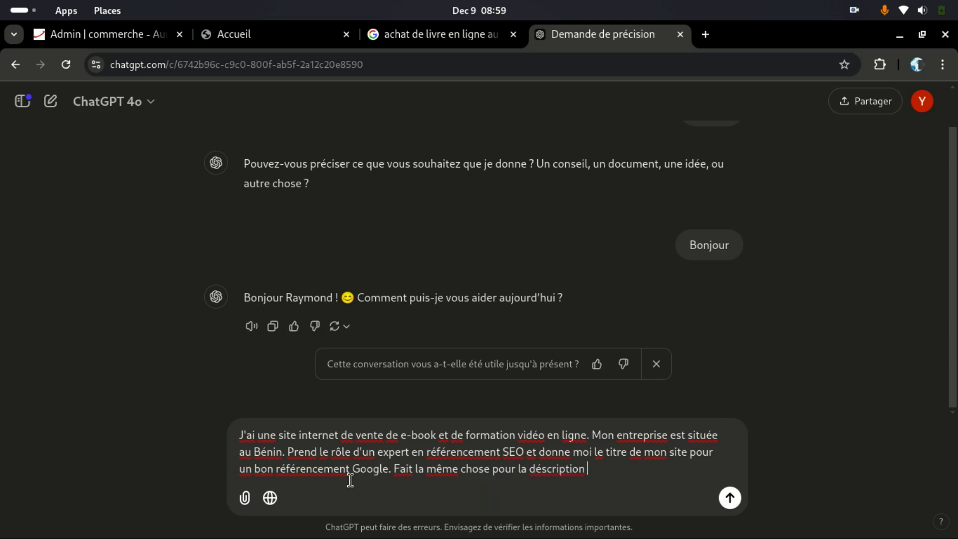
type("du site.")
left_click(730, 498)
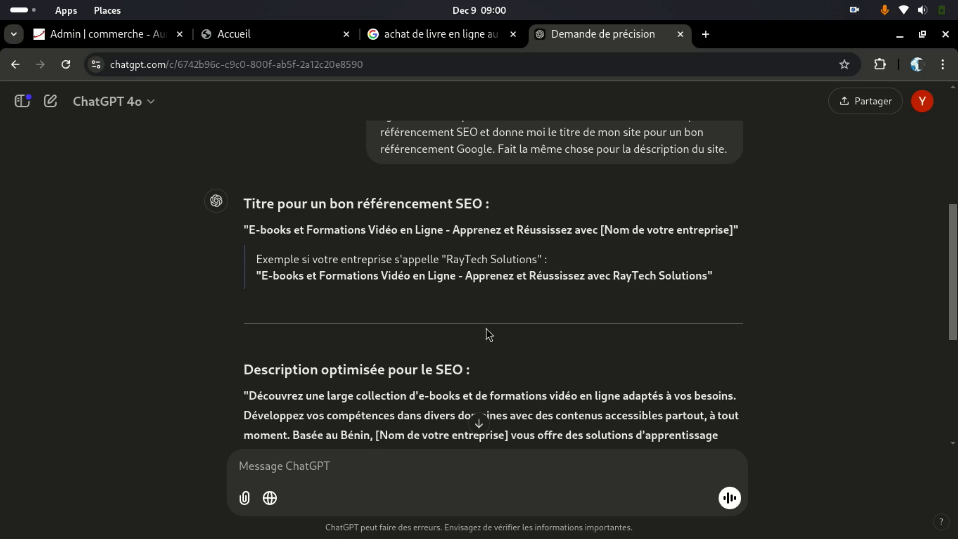
Step: Copy the suggested title 'E-books et Formations Vidéo en Ligne - Apprenez et Réussissez avec [Nom de votre entreprise]'
left_click_drag(249, 224, 734, 228)
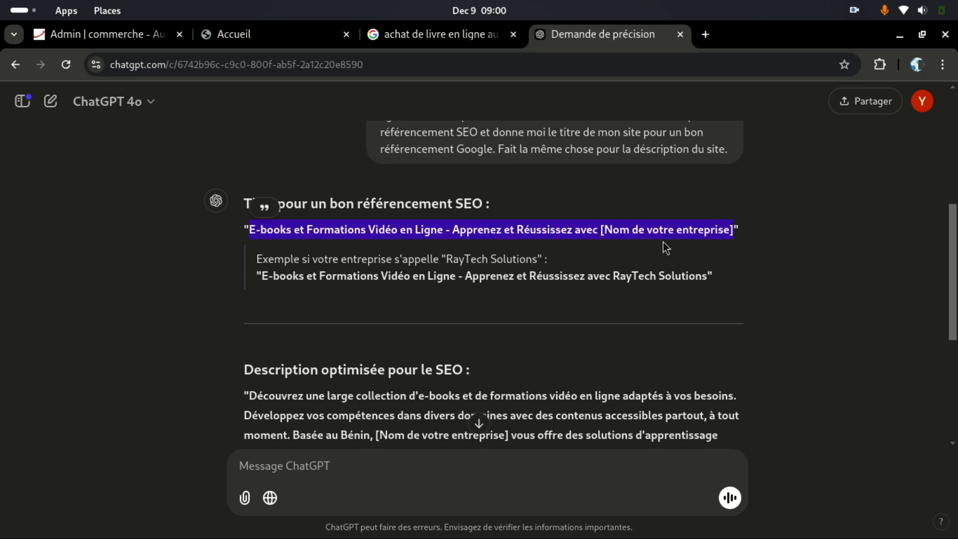
right_click(667, 231)
left_click(478, 258)
Step: Under Outils marketing & ventes, paste the title into Titre and delete the trailing placeholder
left_click(247, 36)
left_click(126, 40)
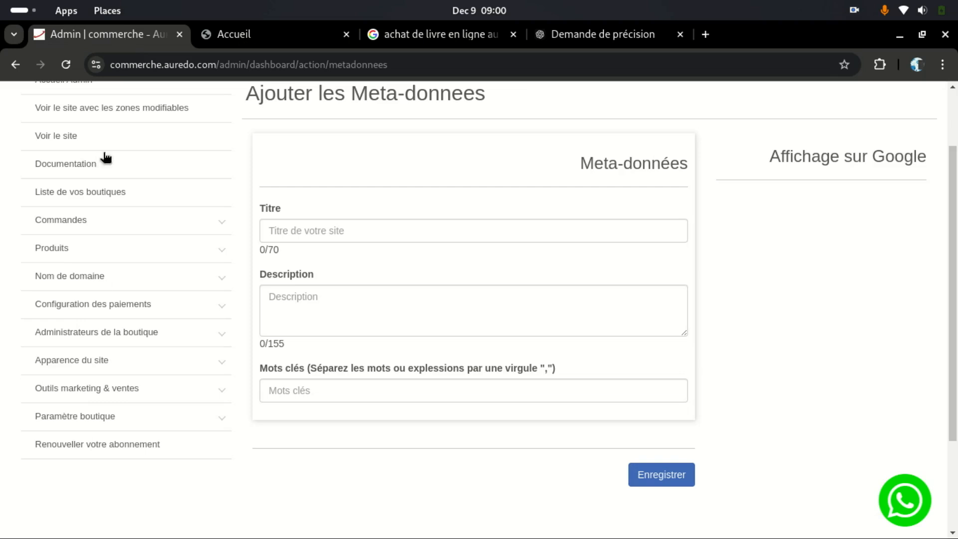
left_click(106, 360)
left_click(102, 367)
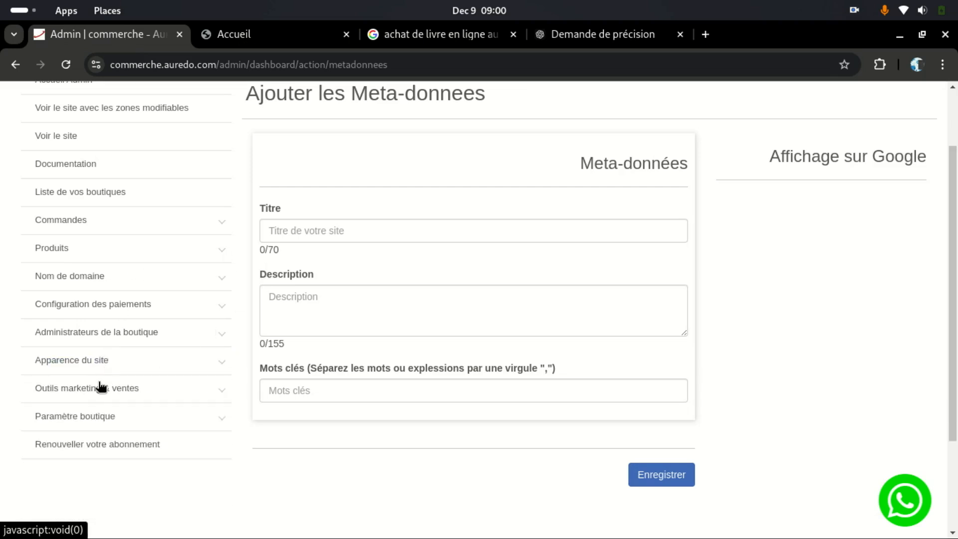
left_click(100, 387)
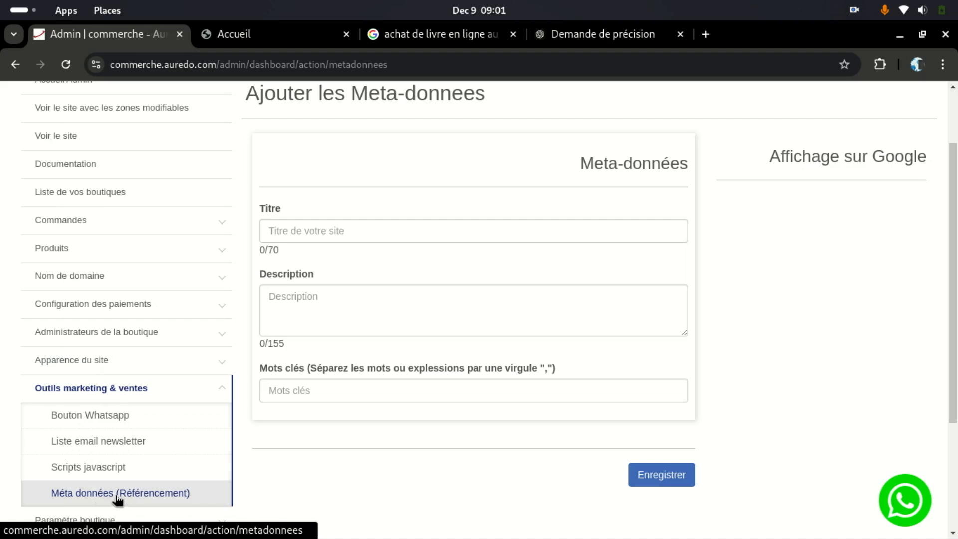
left_click(311, 228)
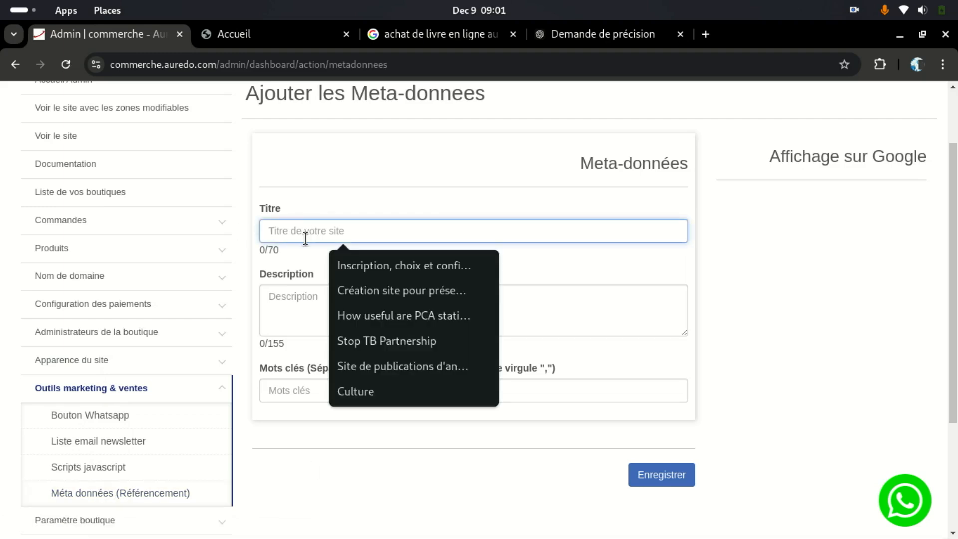
key("ctrl+v")
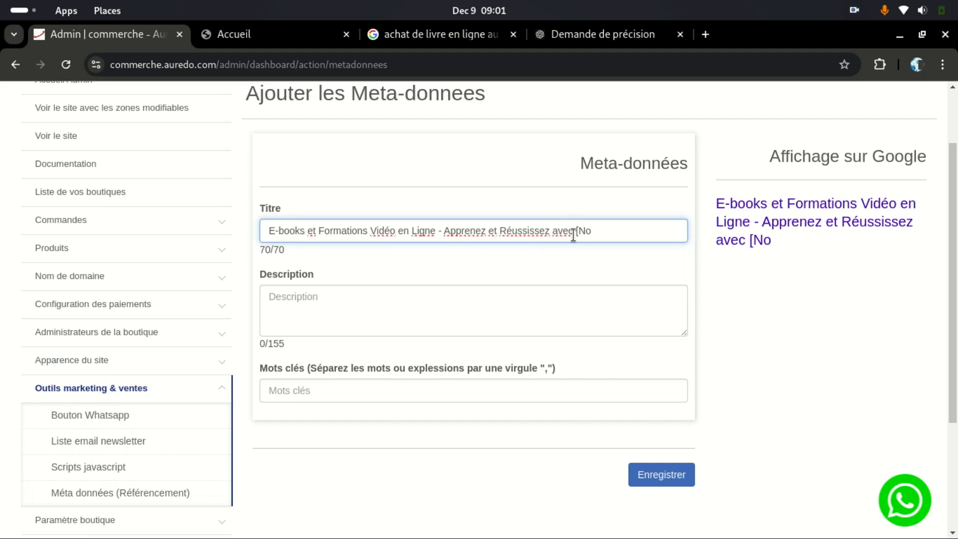
left_click_drag(575, 234, 584, 238)
key("BackSpace")
key("BackSpace")
key("BackSpace")
key("BackSpace")
key("BackSpace")
key("BackSpace")
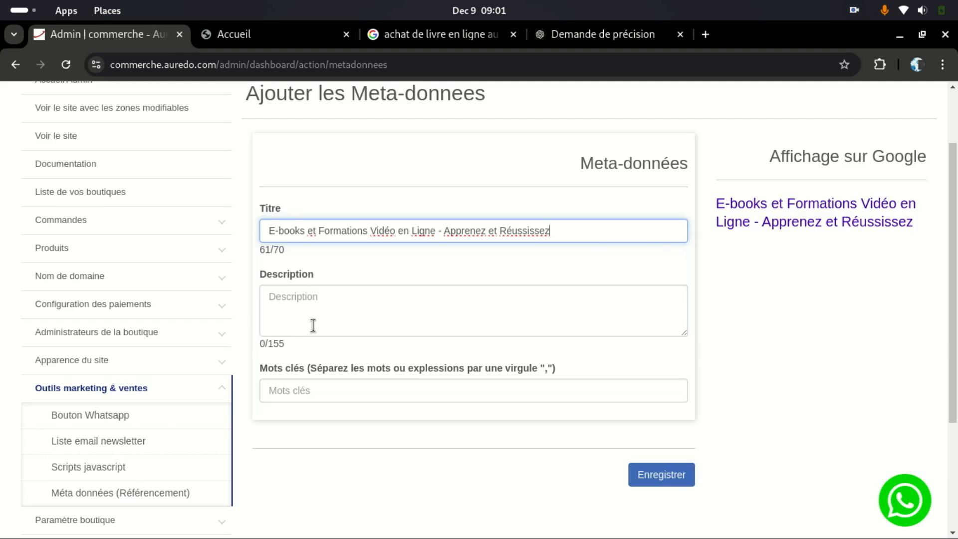
left_click(581, 39)
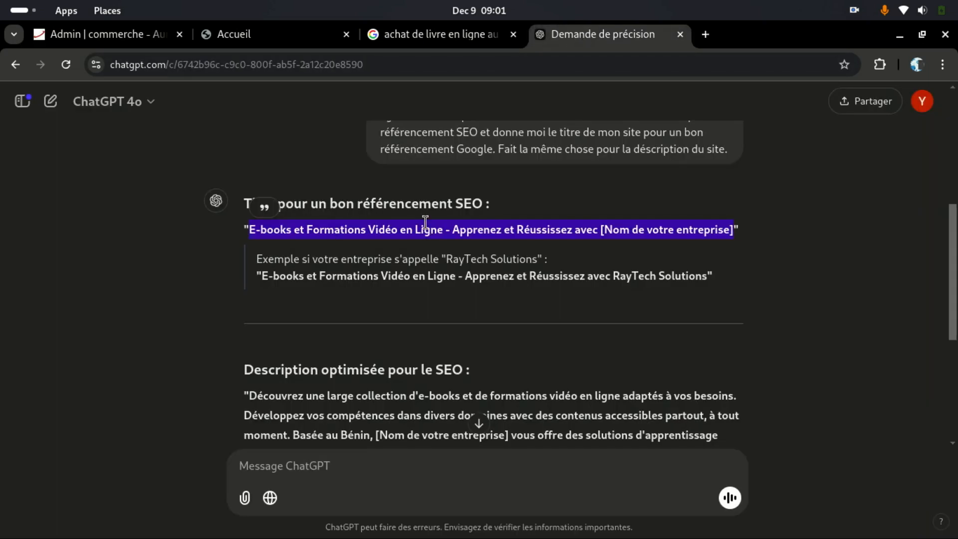
Step: Ask ChatGPT to rewrite the site description within 150 characters
scroll(426, 223, "down", 5)
scroll(426, 224, "up", 1)
scroll(426, 224, "up", 1)
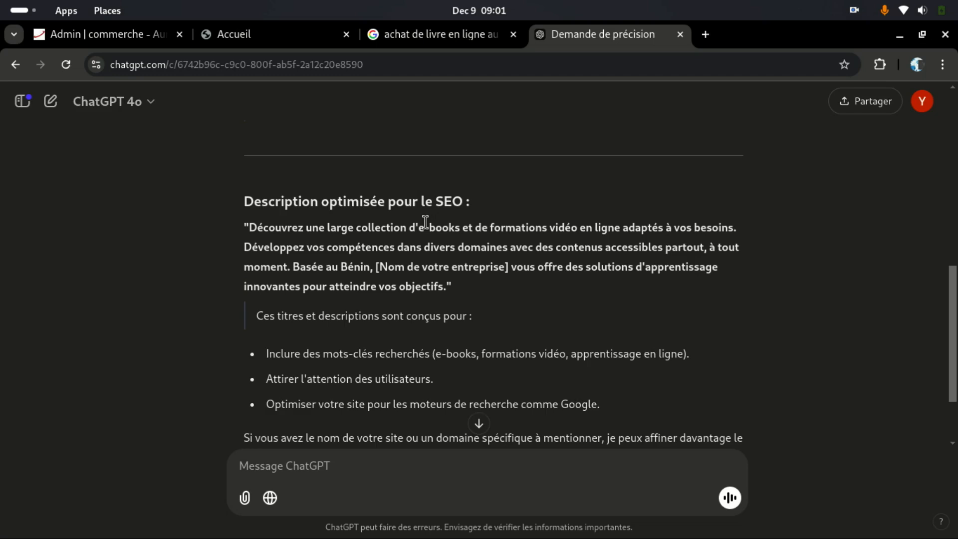
scroll(425, 221, "down", 3)
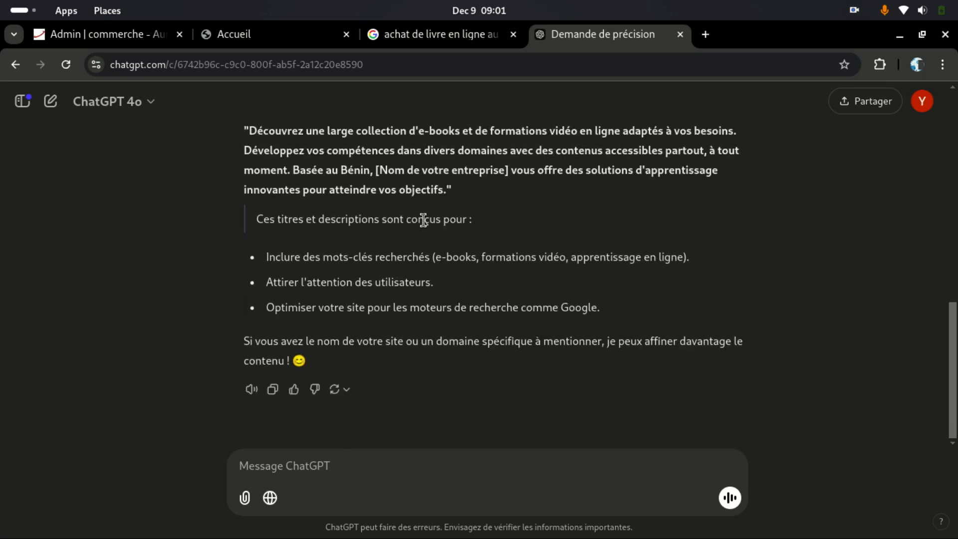
type("Repre")
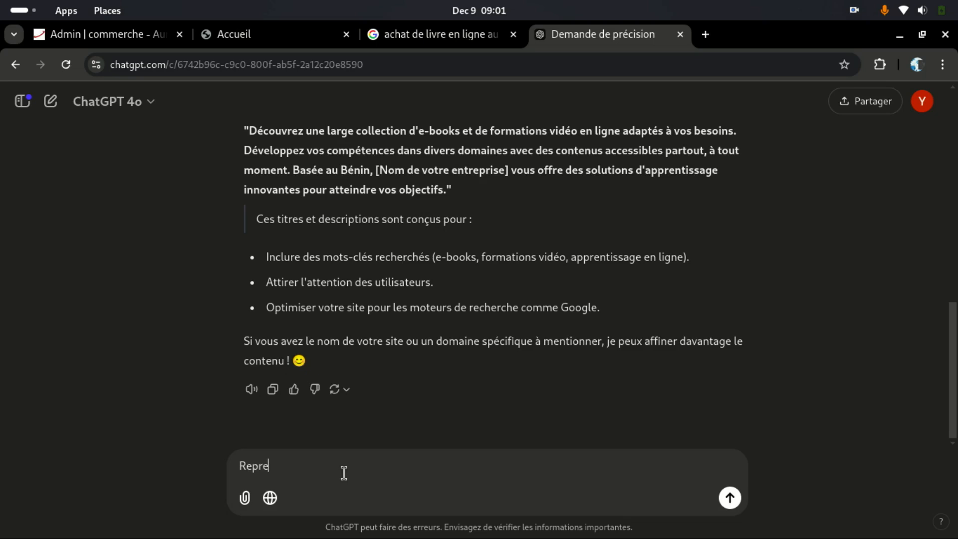
type("nd")
type(" et limit")
type("e la d")
type("ec")
type("crip")
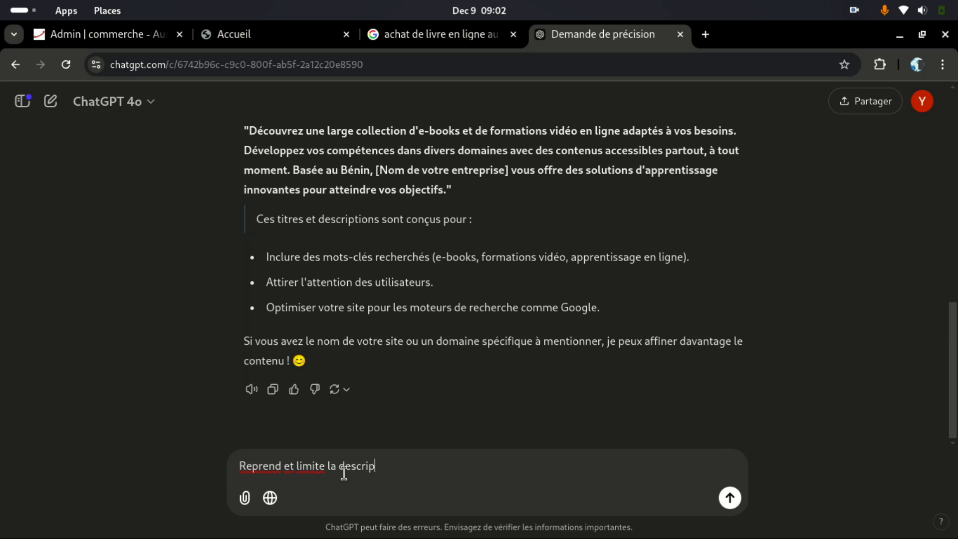
type("tion à 150 caractères")
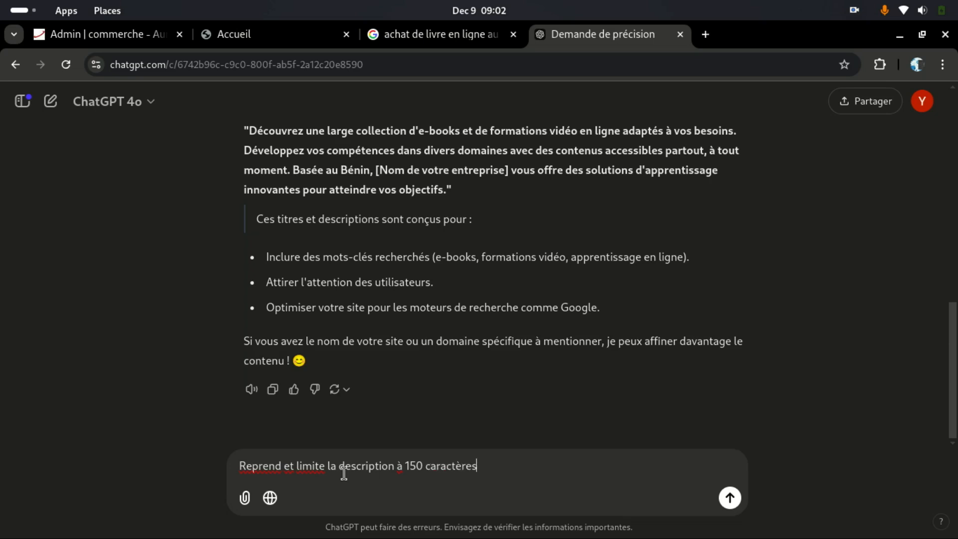
key("Return")
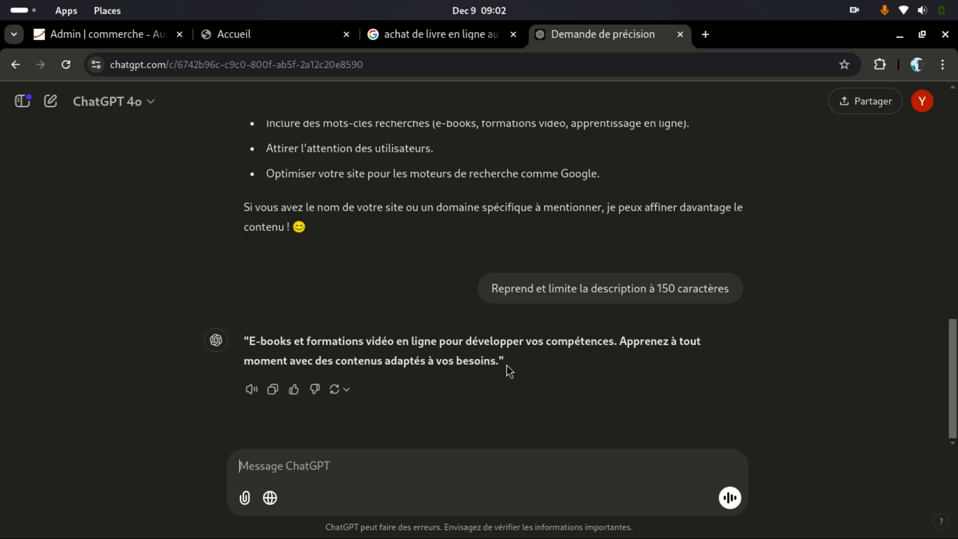
Step: Copy the shortened e-books and video-training description
left_click_drag(498, 360, 247, 333)
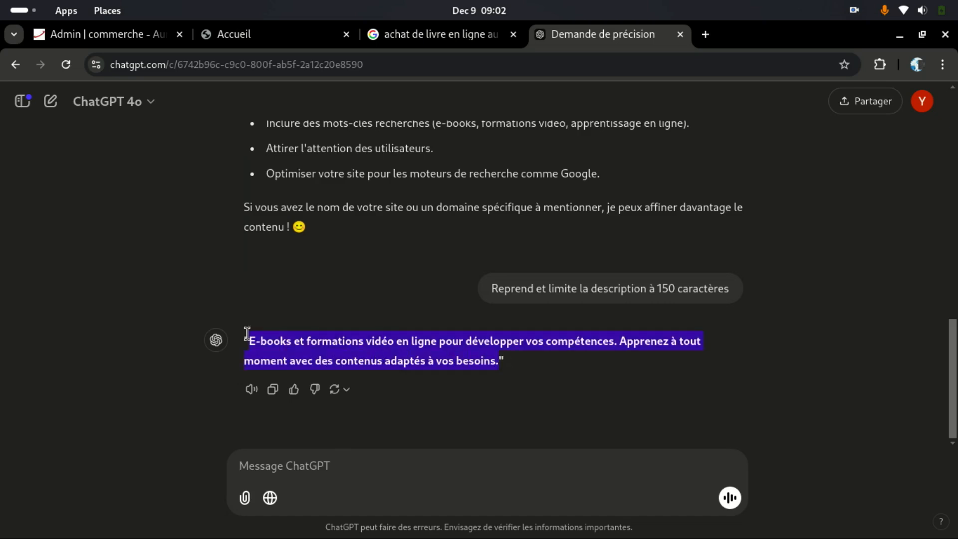
right_click(309, 336)
left_click(349, 141)
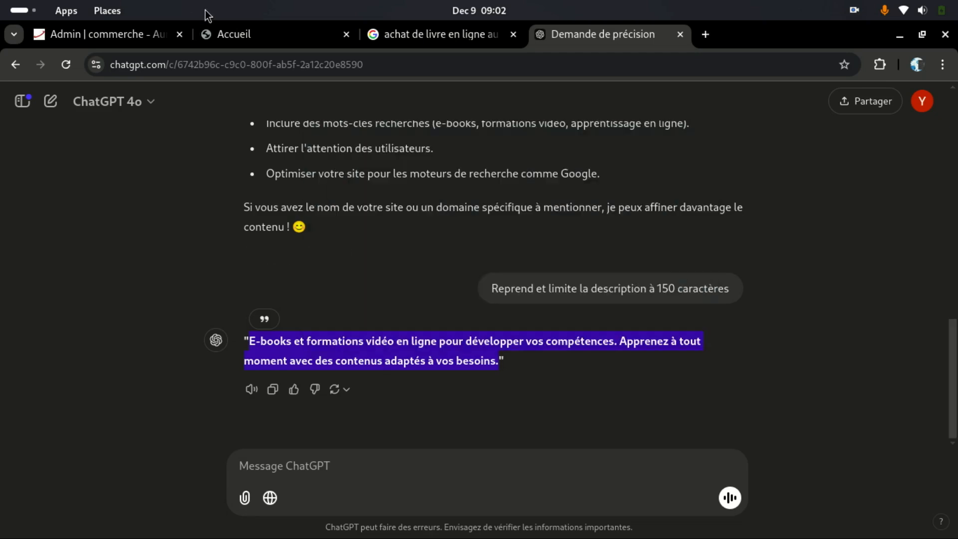
Step: Paste the 132-character description into the shop's meta Description box, removing its final period
left_click(242, 35)
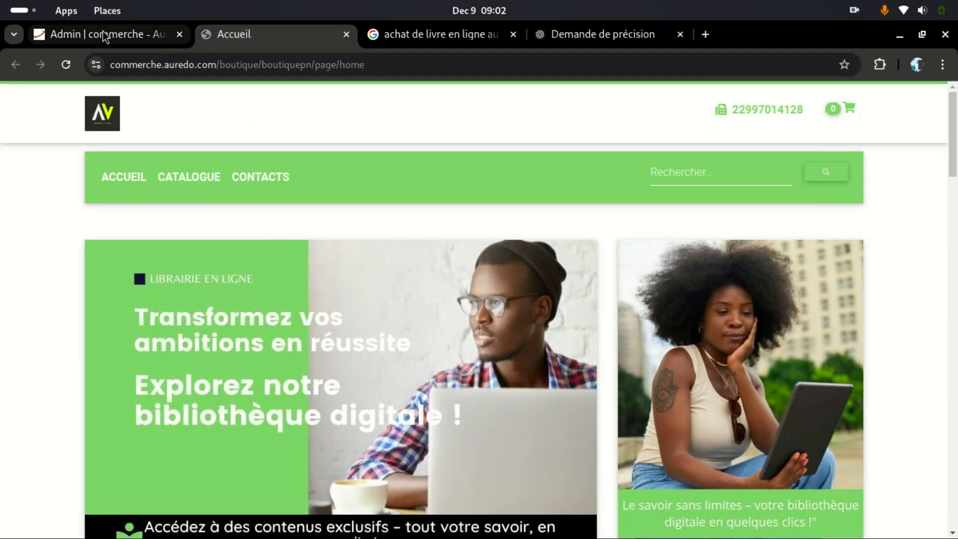
left_click(128, 34)
right_click(289, 298)
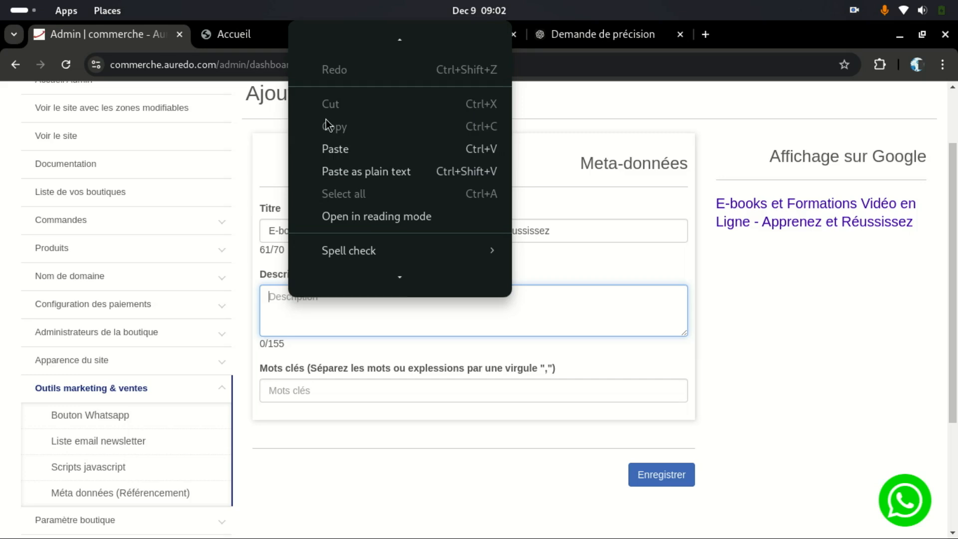
left_click(333, 146)
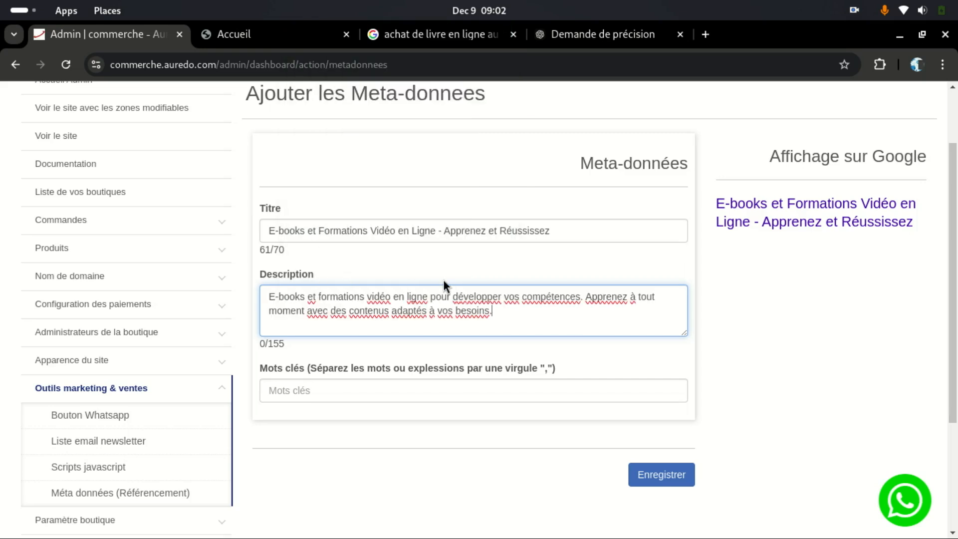
key("BackSpace")
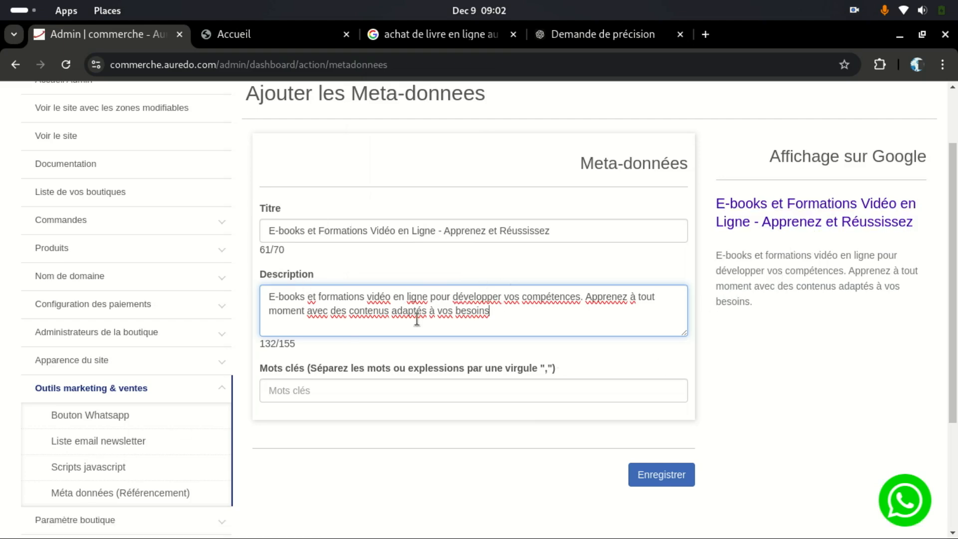
left_click(304, 386)
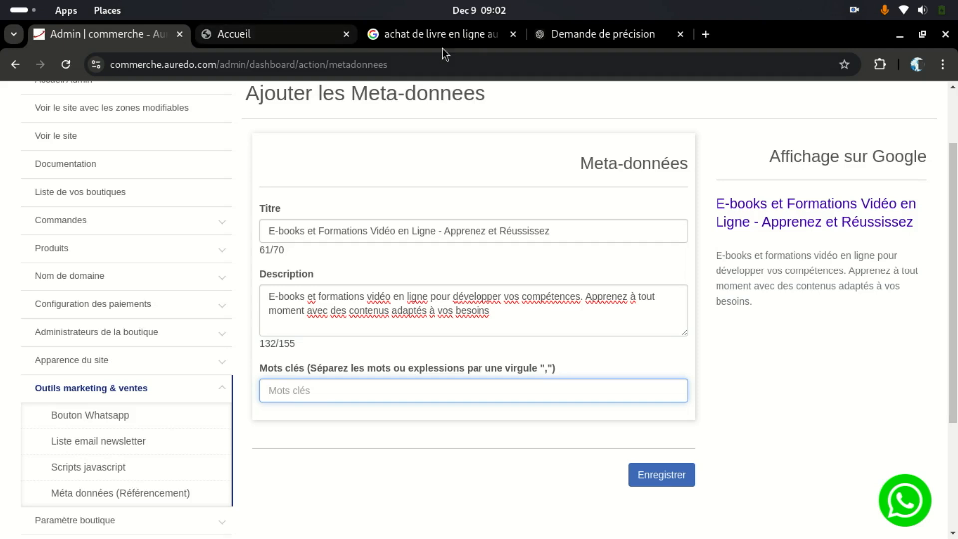
left_click(593, 36)
Step: Ask ChatGPT 'fourni moi quelques mot clé' and review the general, niche, Bénin and long-tail keywords
left_click(347, 499)
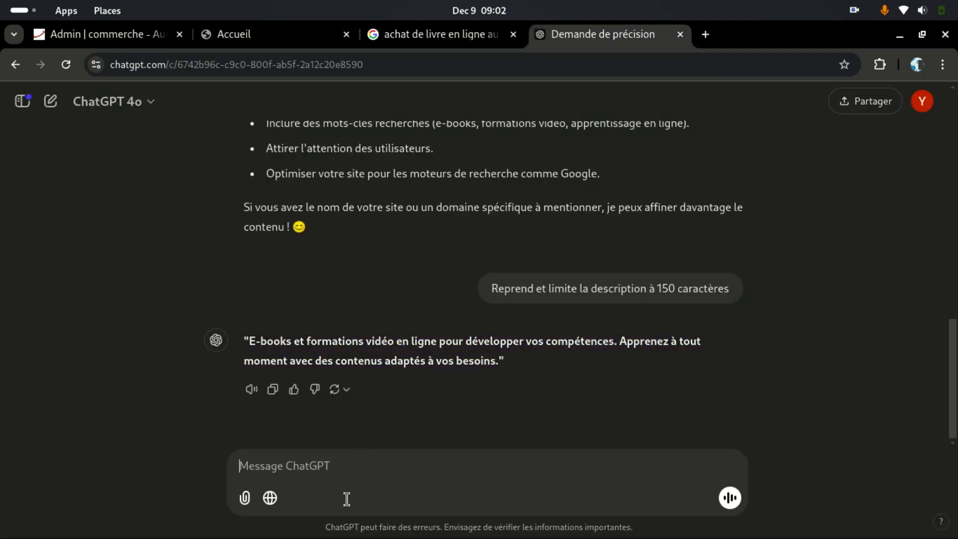
type("fourni moi")
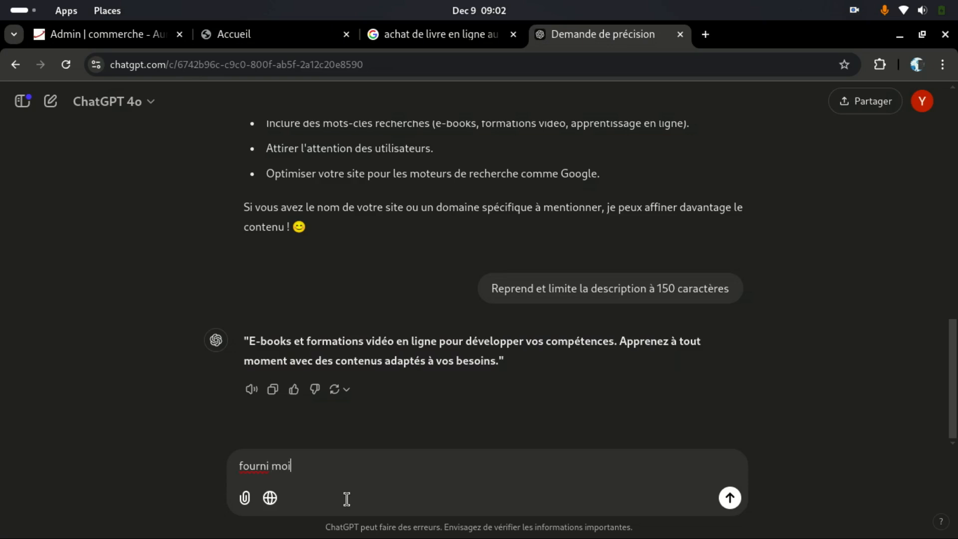
type(" quelques mot clkélé")
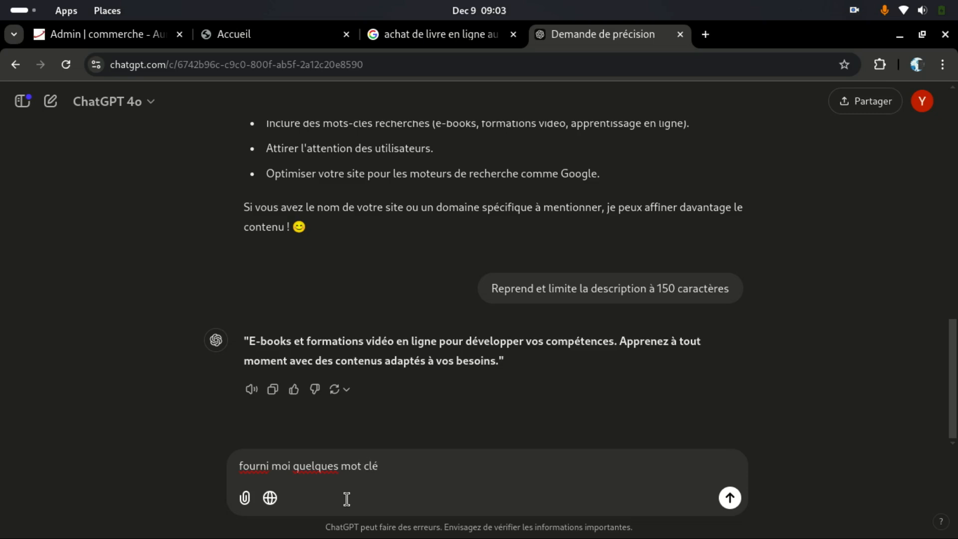
key("Return")
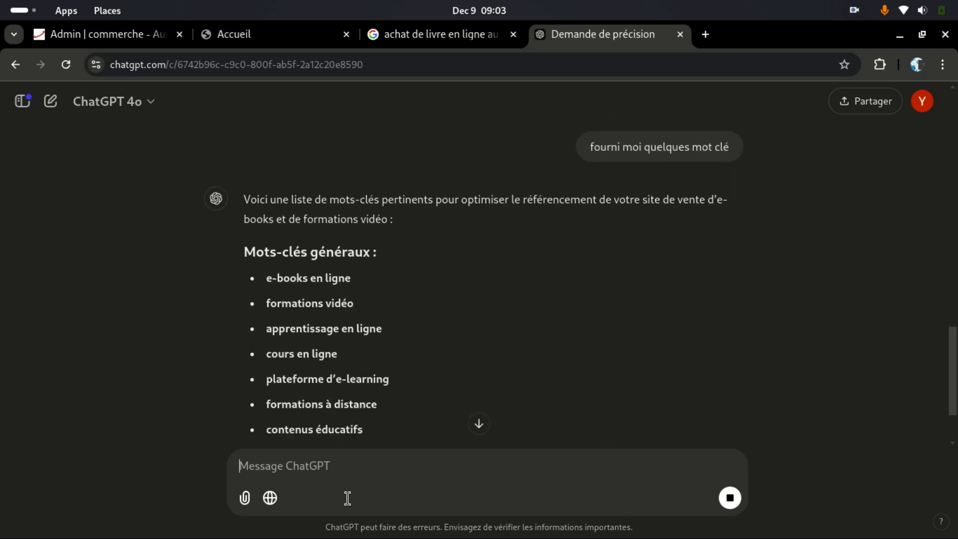
scroll(402, 366, "down", 3)
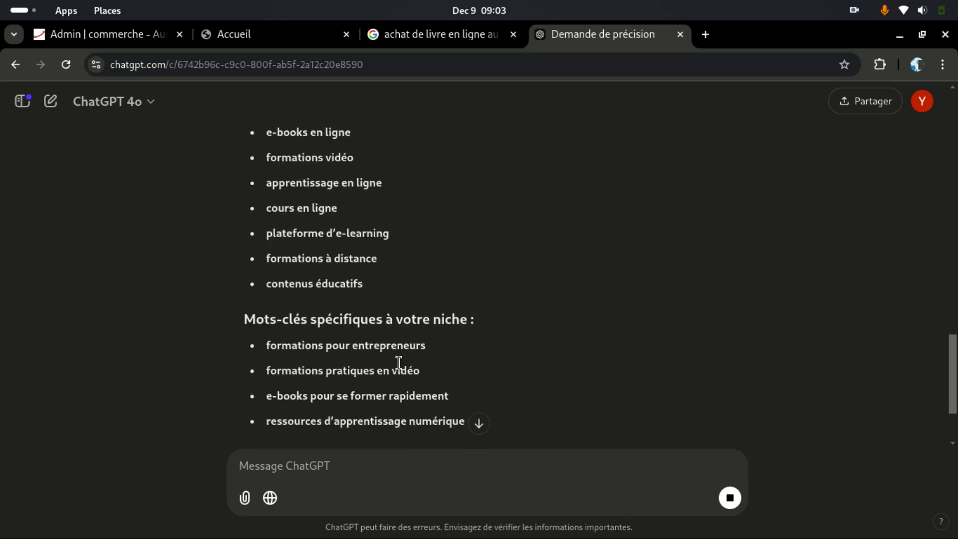
scroll(401, 361, "down", 4)
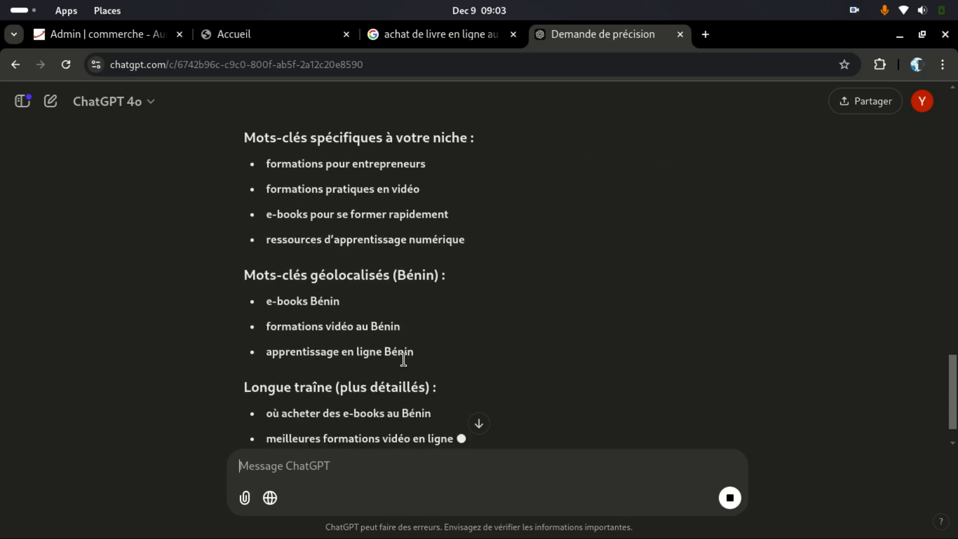
scroll(403, 359, "down", 3)
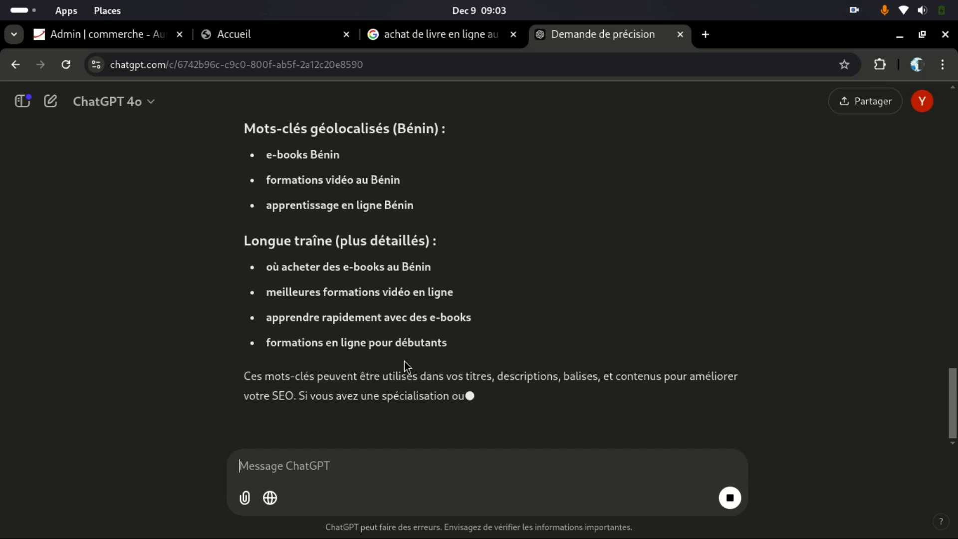
scroll(404, 360, "down", 1)
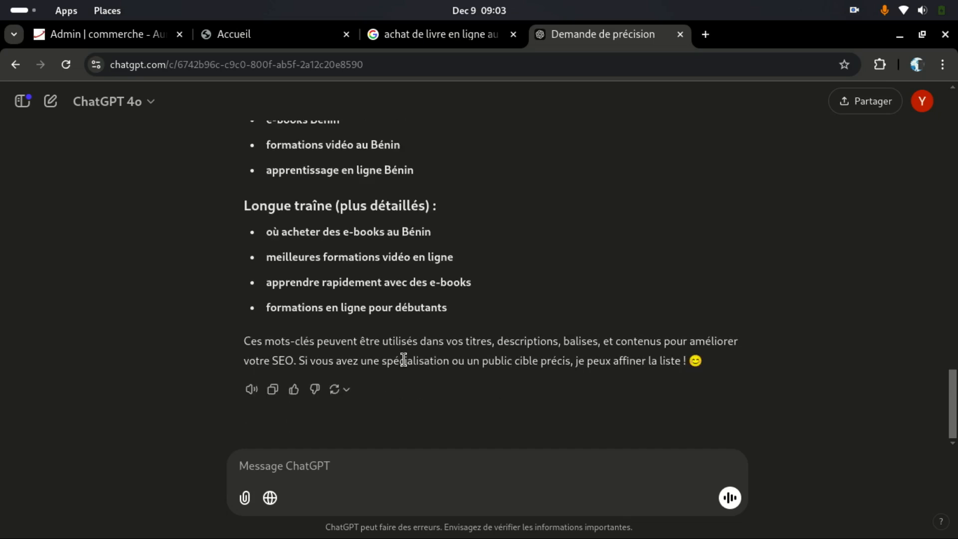
scroll(403, 359, "up", 8)
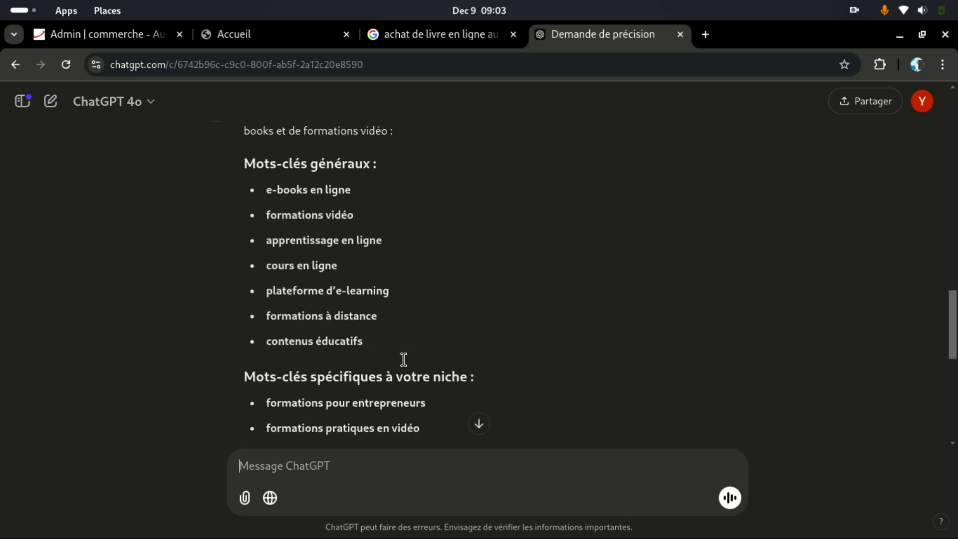
Step: Ask ChatGPT to put the keywords on one line separated by commas
scroll(404, 361, "up", 3)
scroll(404, 361, "down", 10)
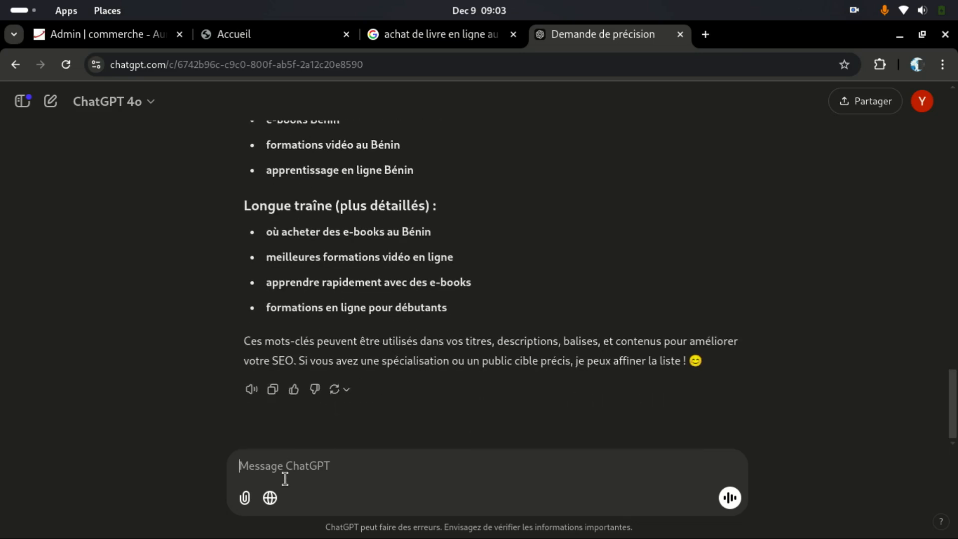
type("met les mot en ")
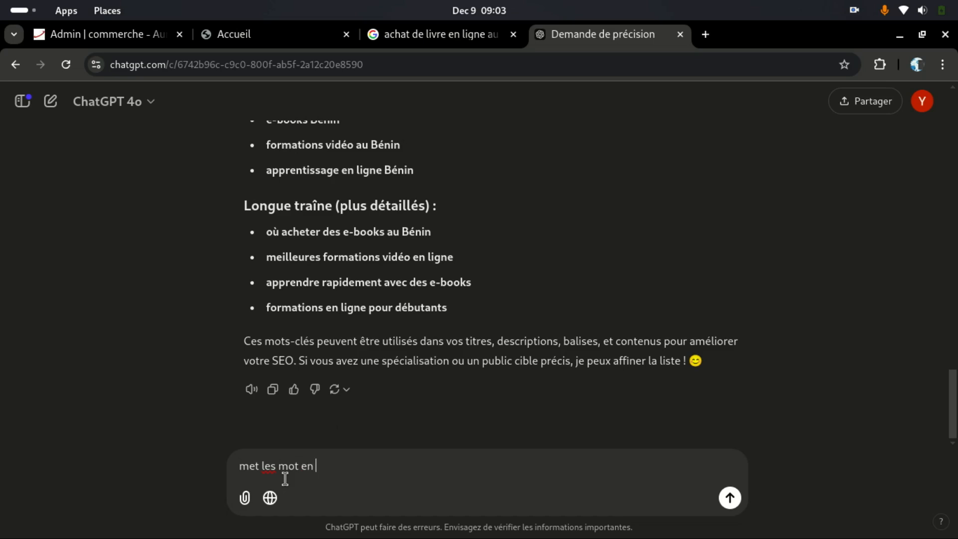
type("ligne séparés par ")
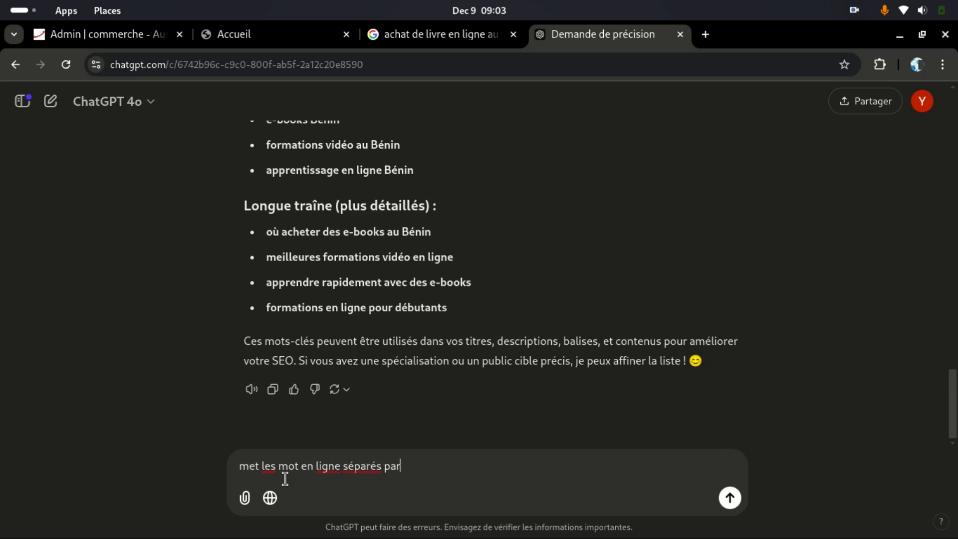
type("une virgile")
left_click(95, 36)
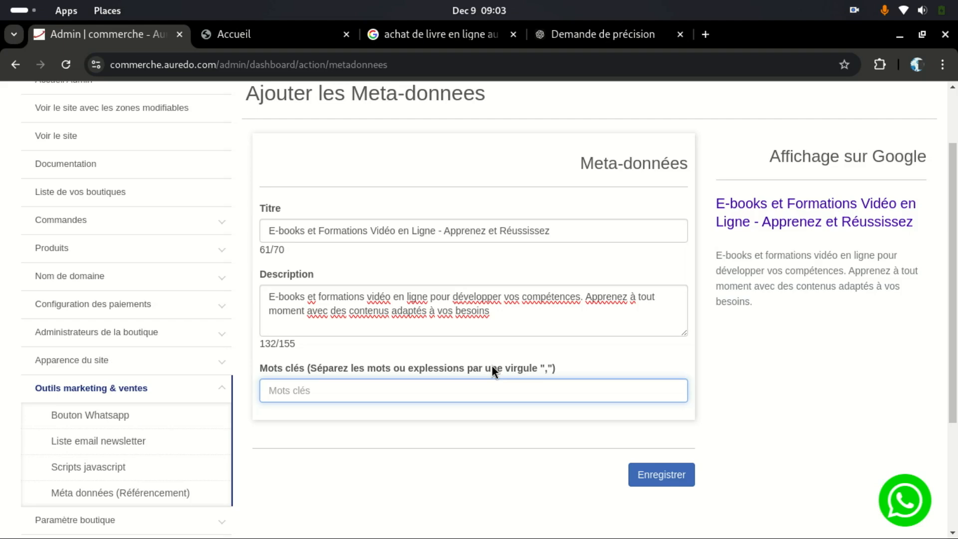
left_click(593, 38)
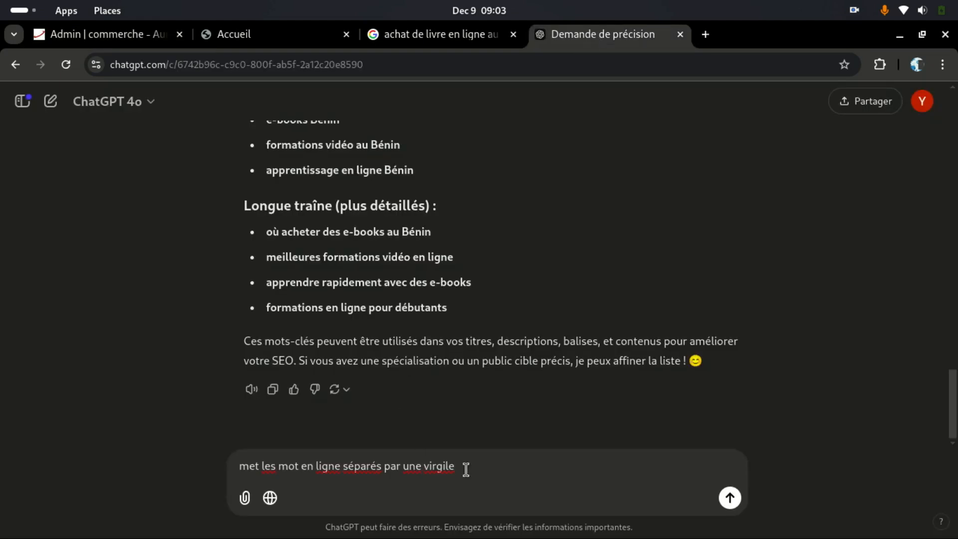
left_click(729, 498)
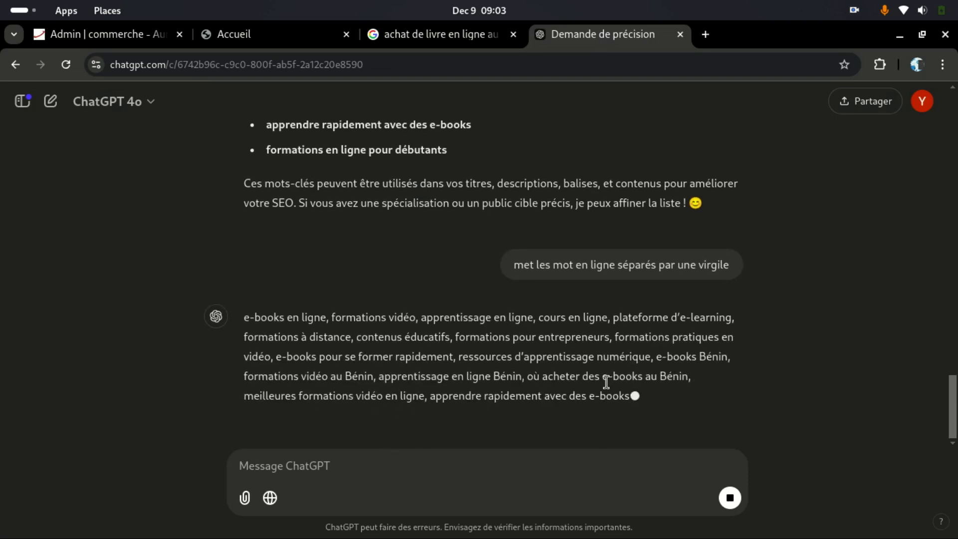
Step: Copy ChatGPT's comma-separated keyword list
left_click_drag(321, 360, 244, 266)
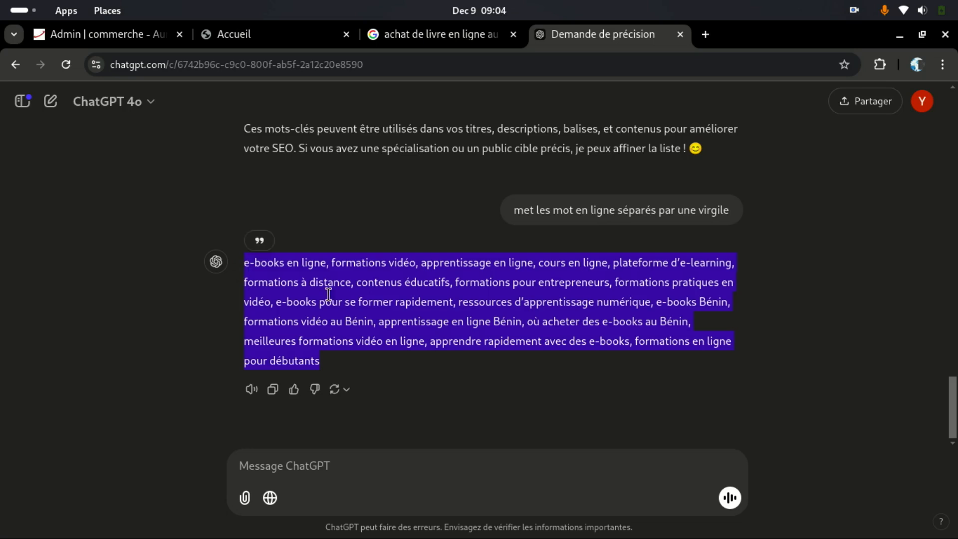
right_click(383, 298)
left_click(380, 318)
Step: Paste the keywords into Mots clés and save the meta-data with Enregistrer
left_click(252, 34)
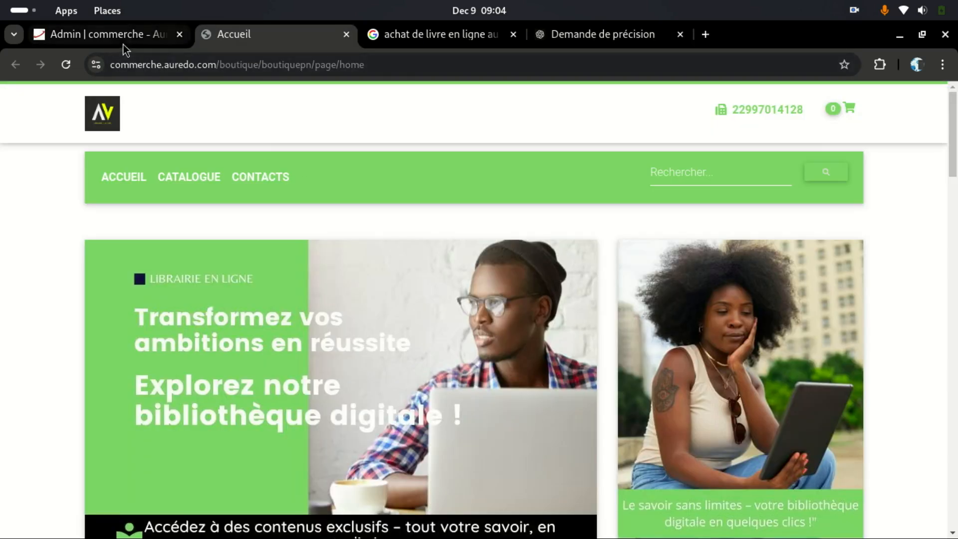
left_click(126, 33)
right_click(280, 381)
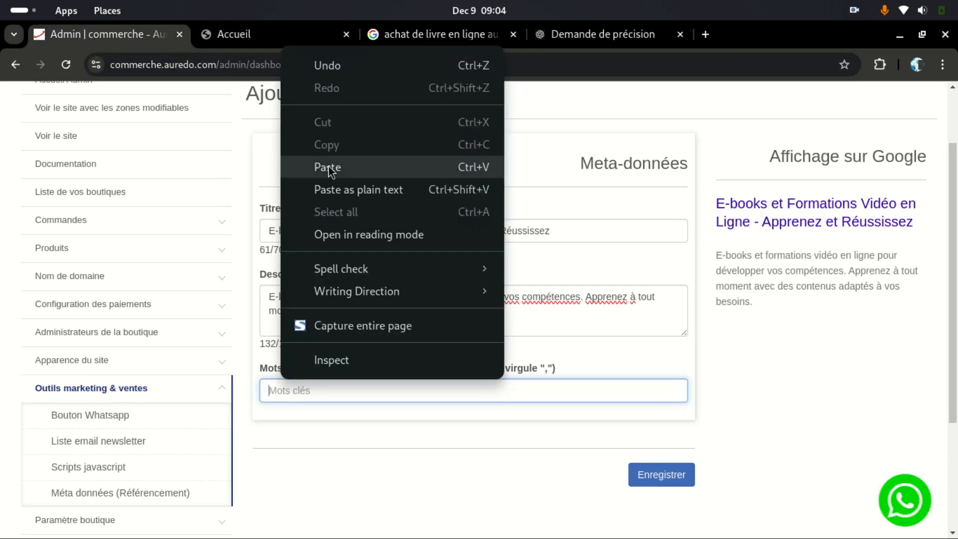
left_click(329, 168)
left_click_drag(556, 391, 375, 390)
left_click(375, 390)
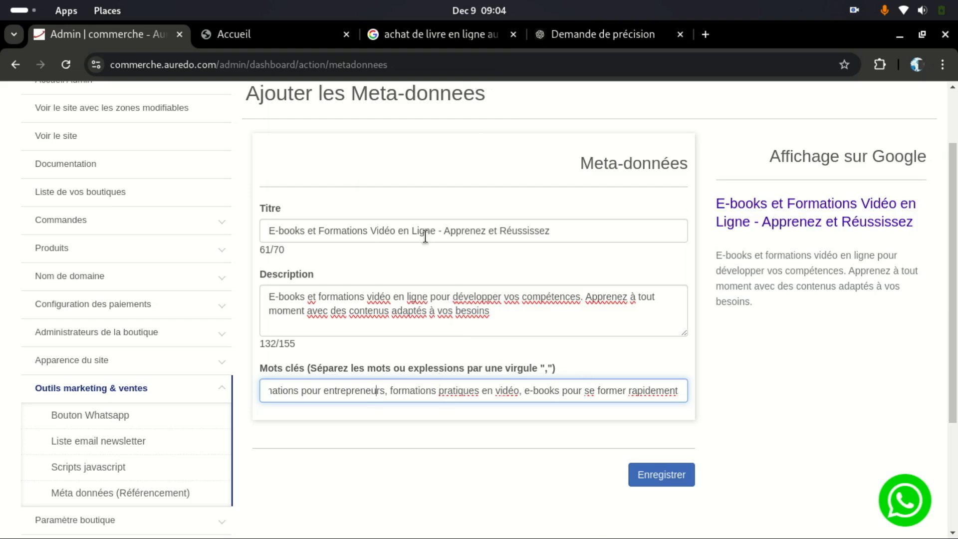
left_click(655, 474)
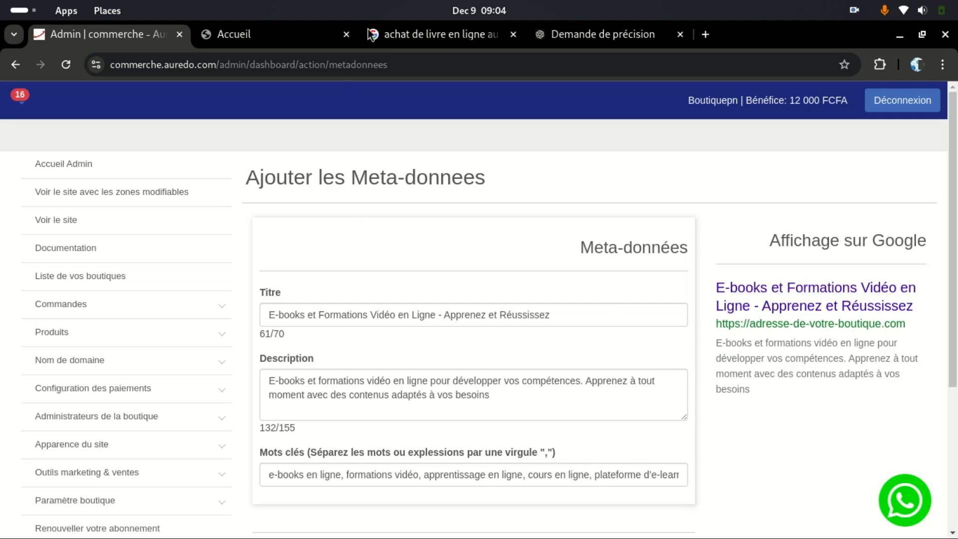
Step: Reload the Accueil home page to confirm the new SEO title, then go back to Admin | commerche
left_click(272, 39)
left_click(66, 68)
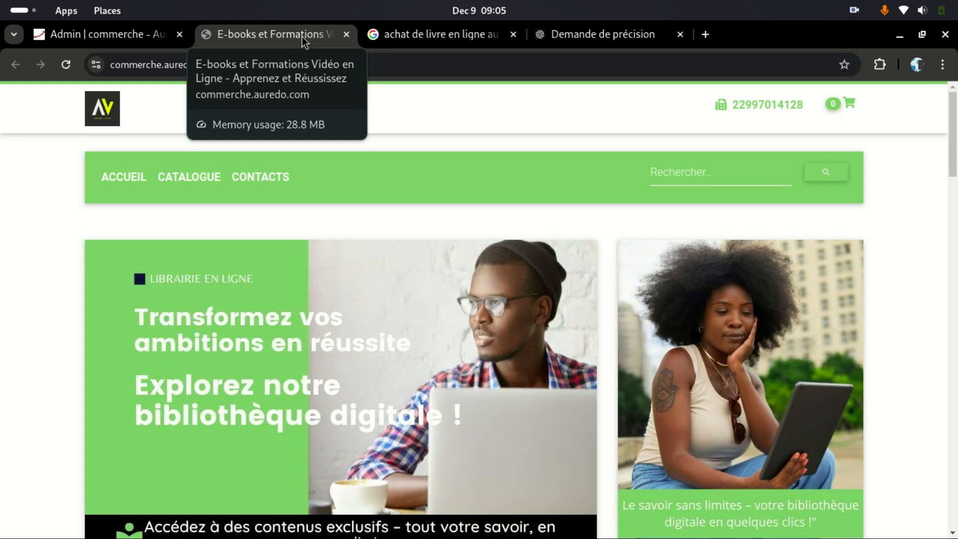
left_click(112, 37)
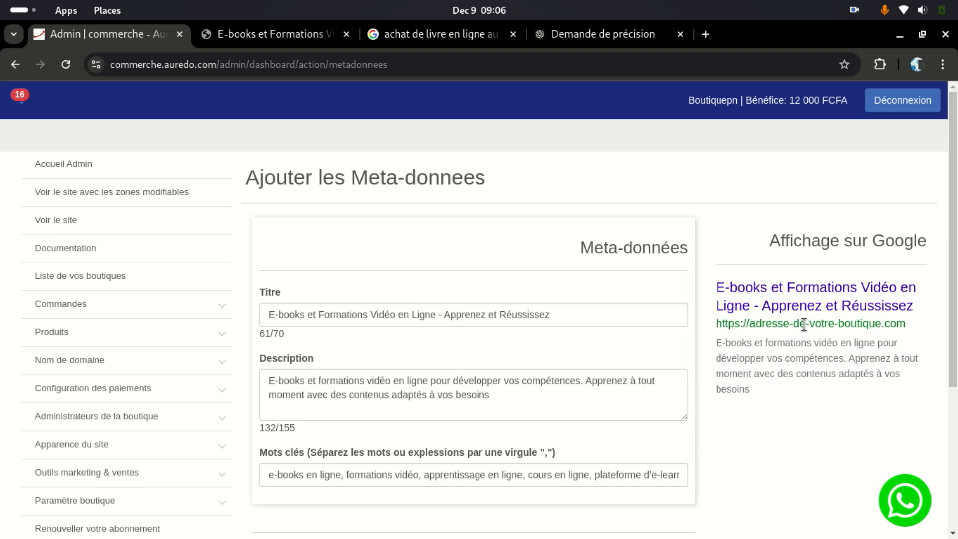
Step: Expand the Outils marketing & ventes section in the admin sidebar
scroll(428, 350, "down", 3)
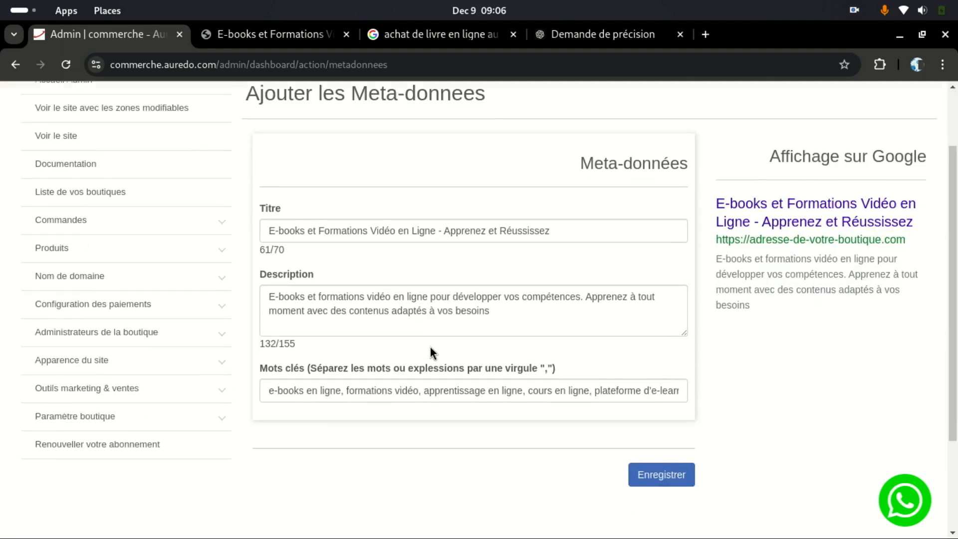
scroll(429, 346, "up", 2)
scroll(430, 346, "up", 1)
scroll(428, 344, "down", 2)
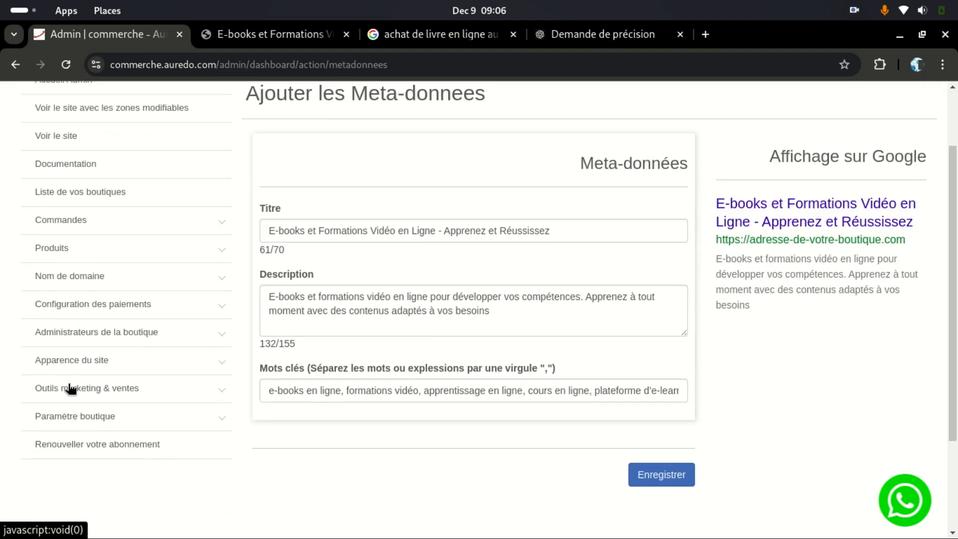
left_click(150, 389)
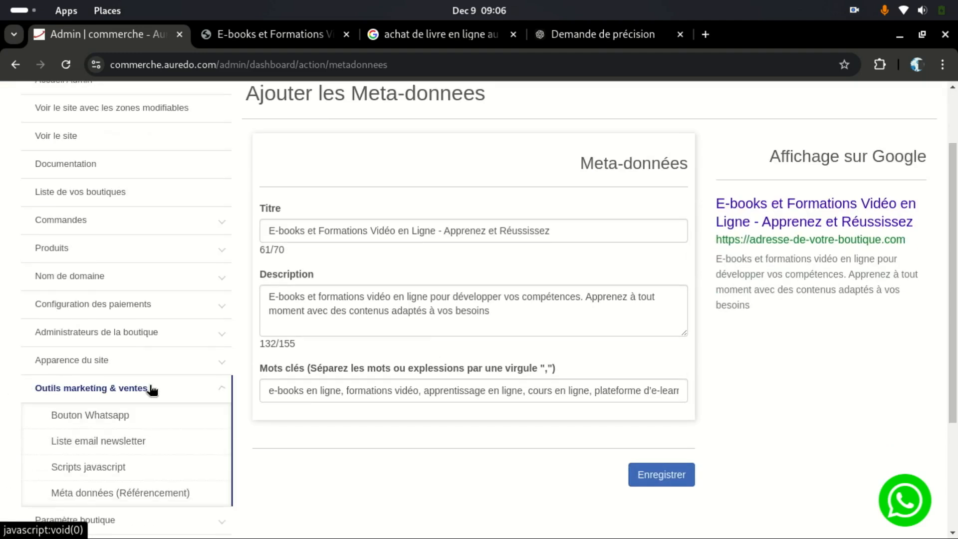
scroll(130, 426, "down", 2)
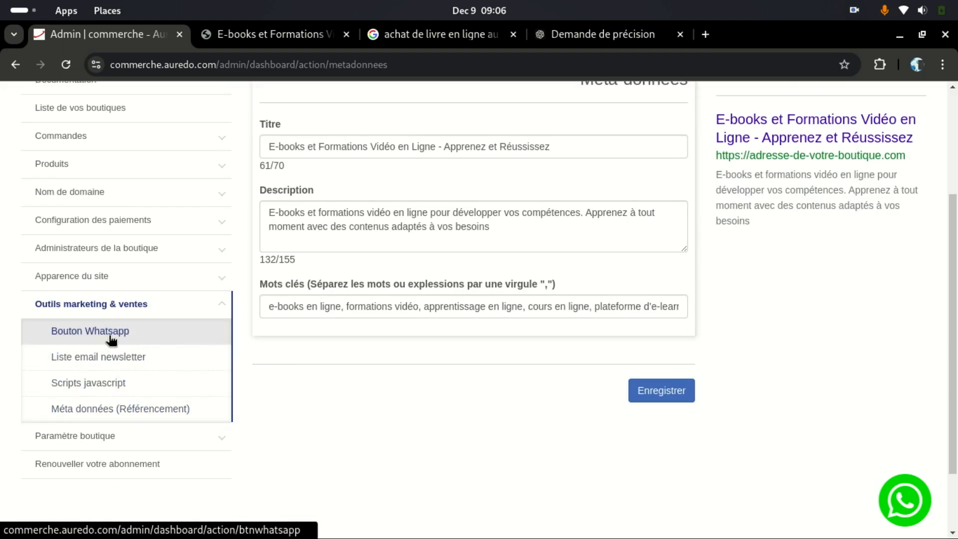
Step: Check the shop home page, then open the Bouton Whatsapp settings from the admin
left_click(277, 35)
scroll(917, 390, "down", 10)
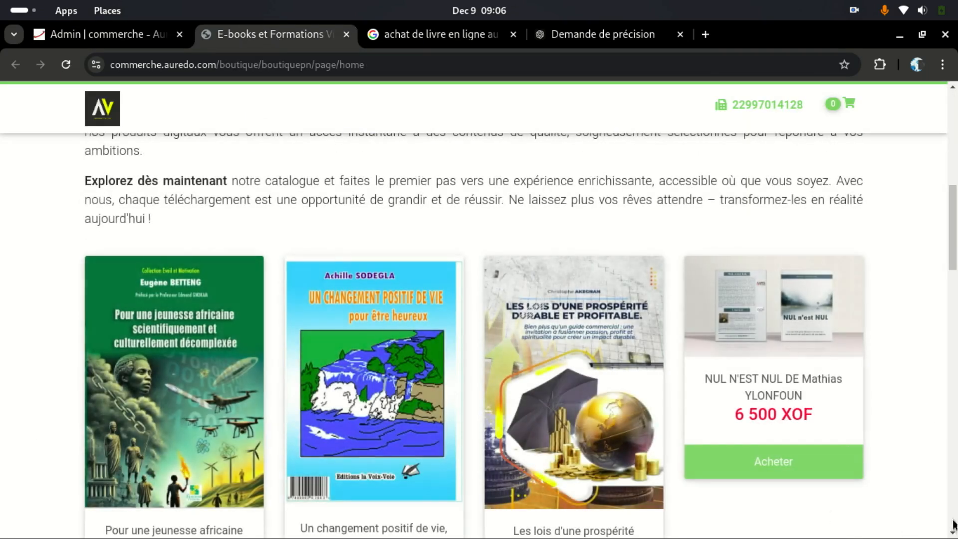
scroll(885, 523, "down", 5)
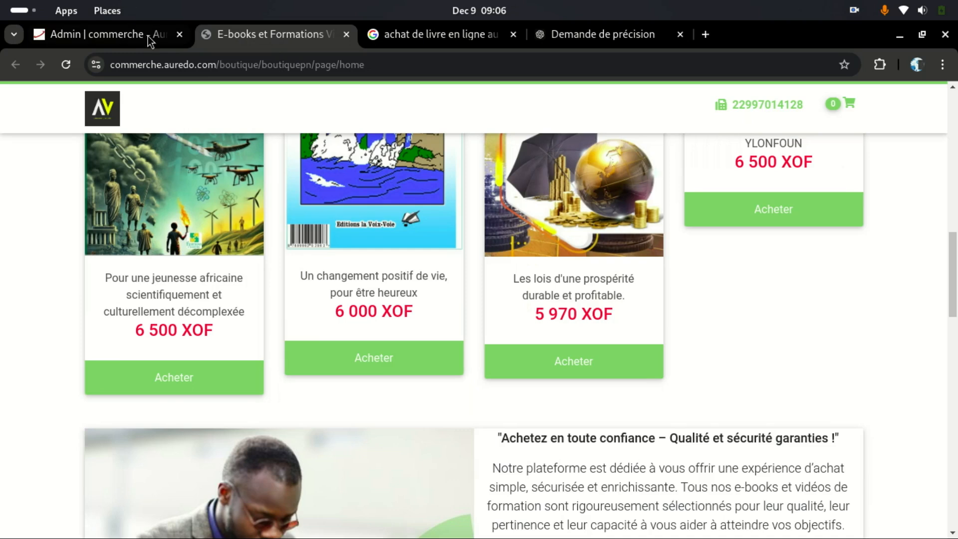
left_click(144, 35)
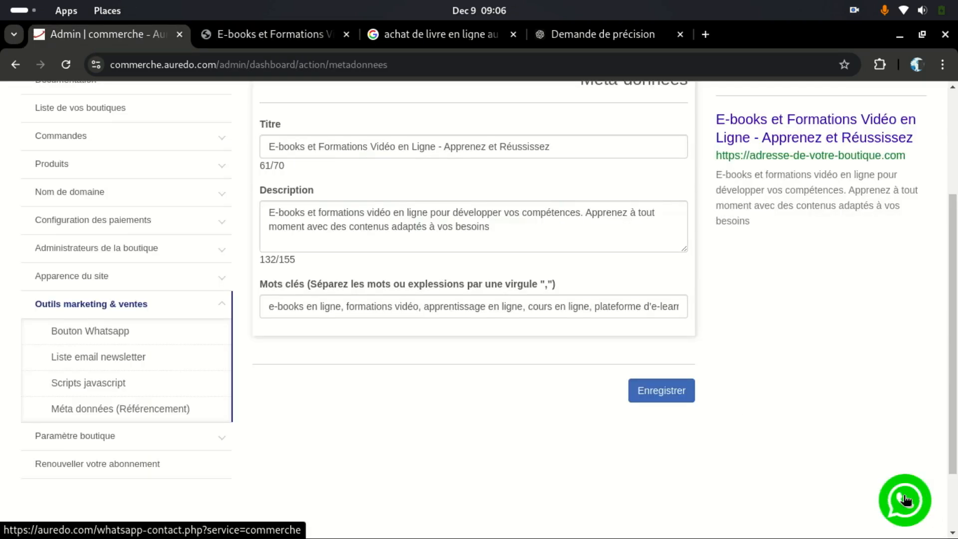
left_click(281, 33)
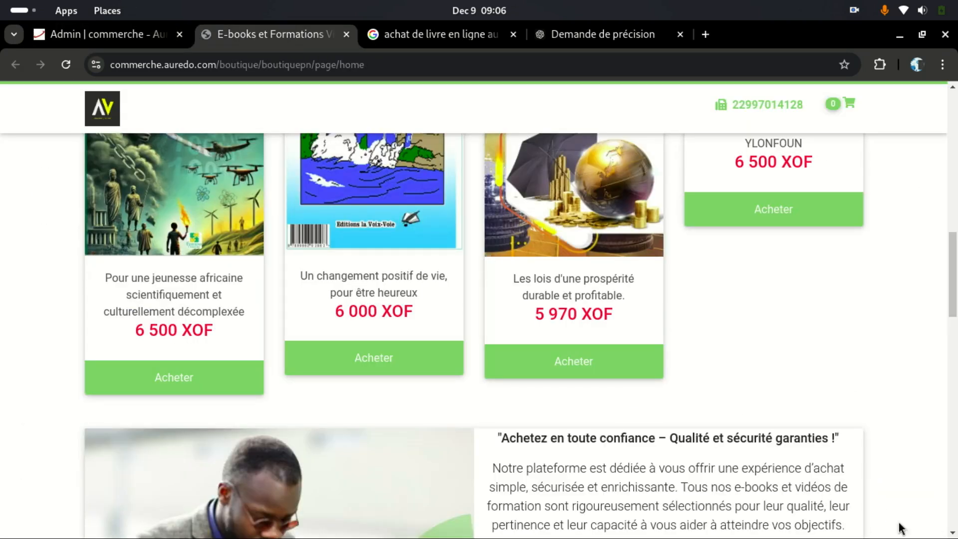
left_click(89, 28)
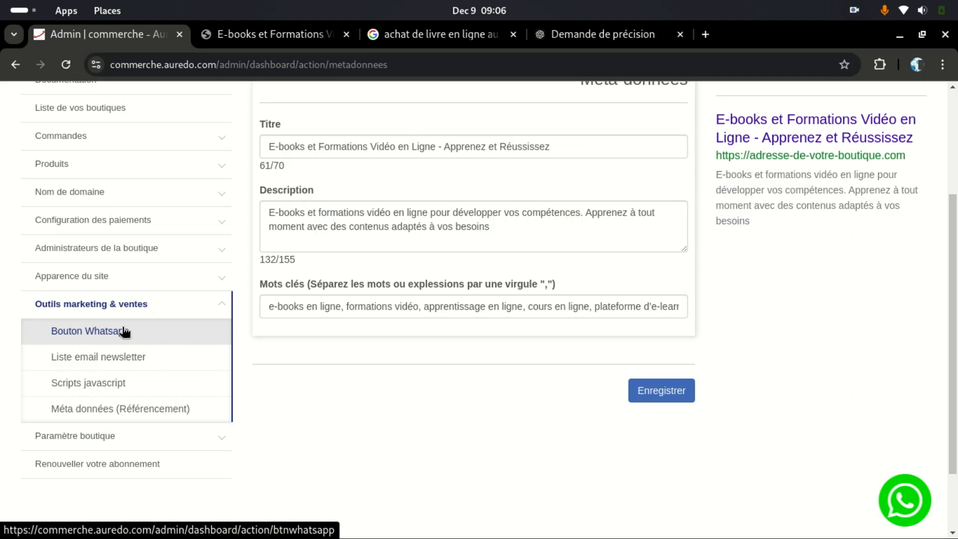
left_click(123, 331)
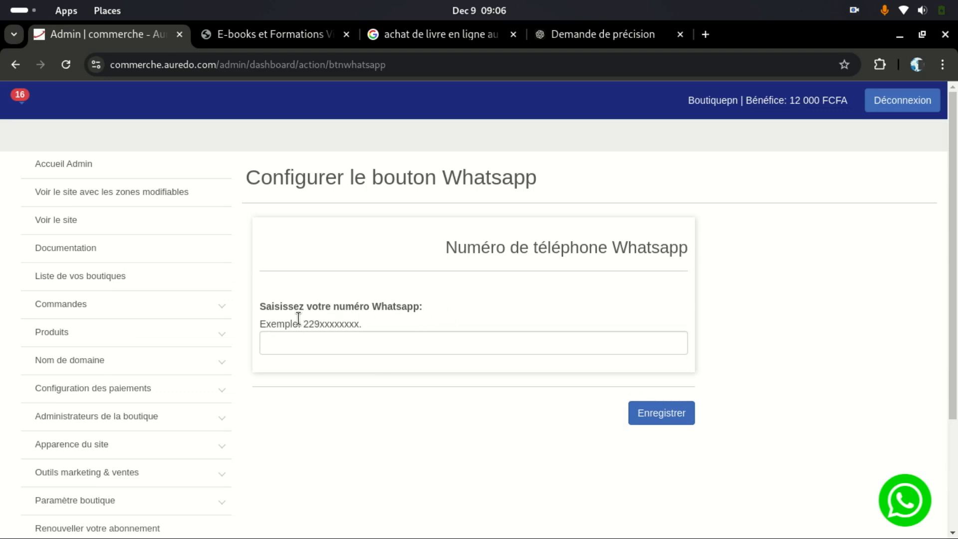
Step: Enter the shop's WhatsApp phone number in the field, save it, and view the storefront
left_click_drag(303, 323, 367, 325)
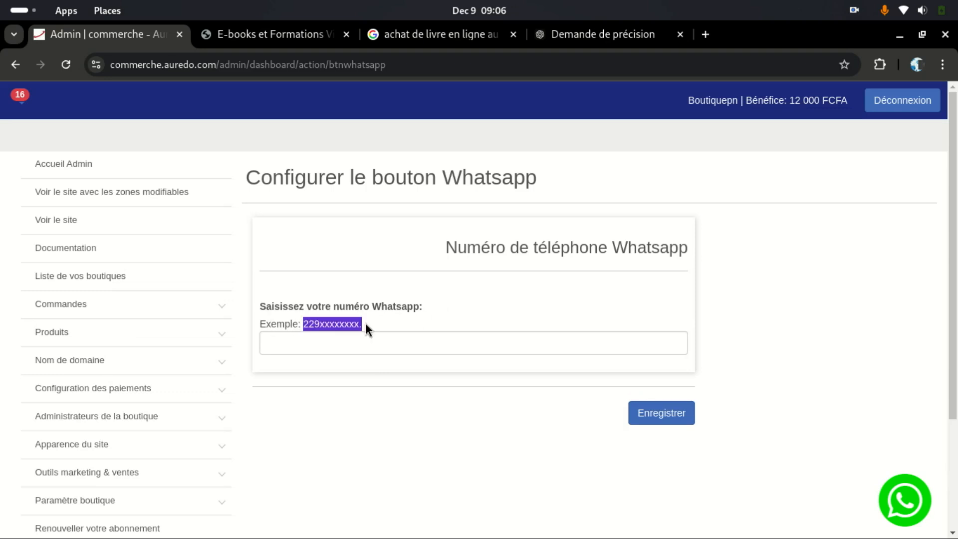
left_click(303, 326)
left_click_drag(303, 324, 313, 325)
left_click(338, 324)
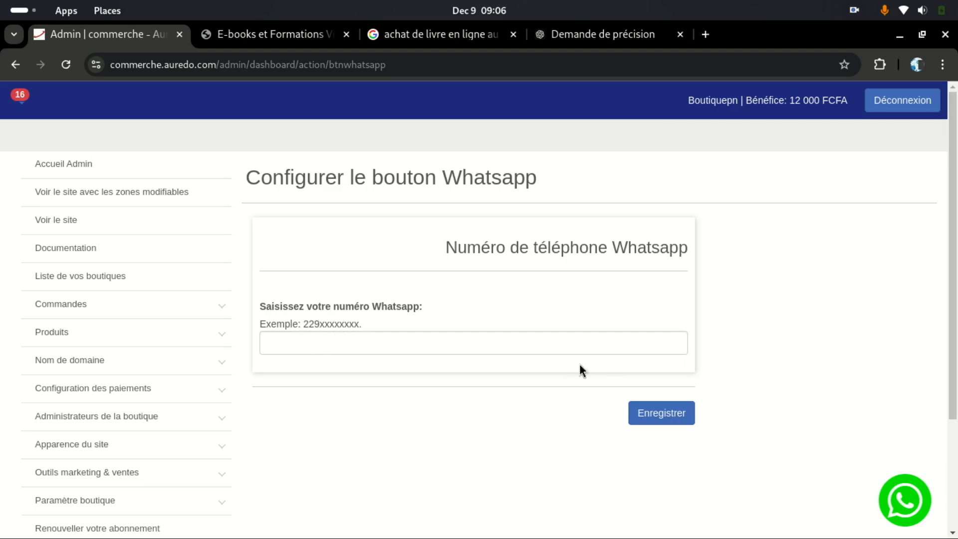
left_click(394, 341)
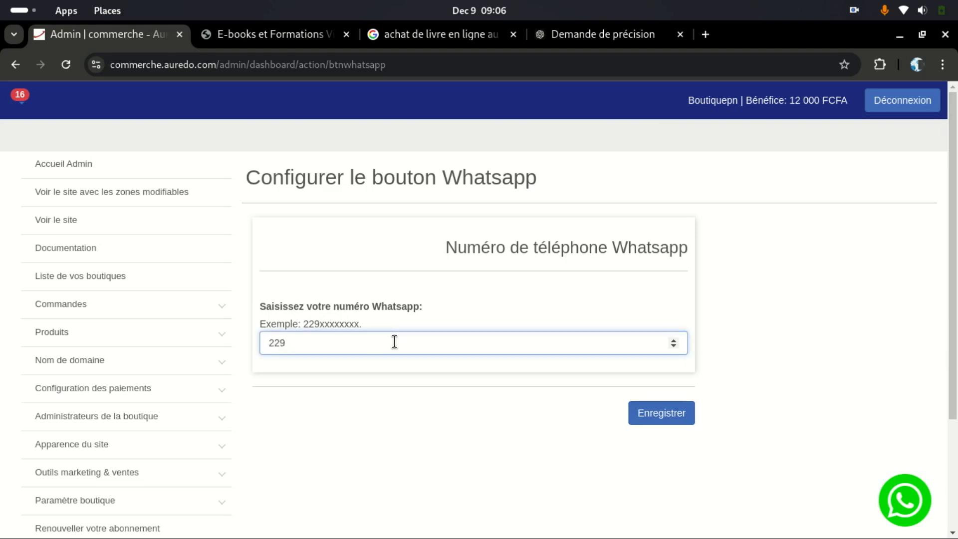
left_click(686, 420)
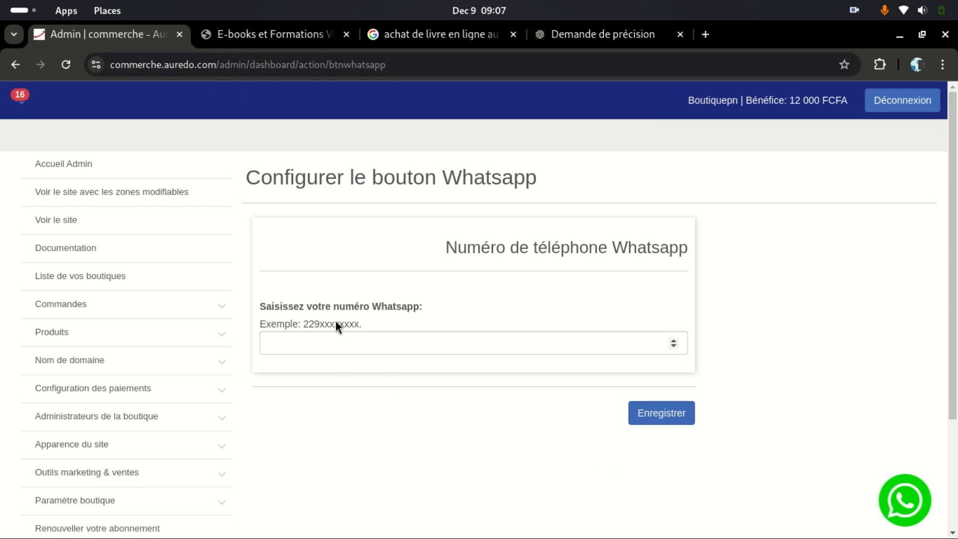
left_click(267, 38)
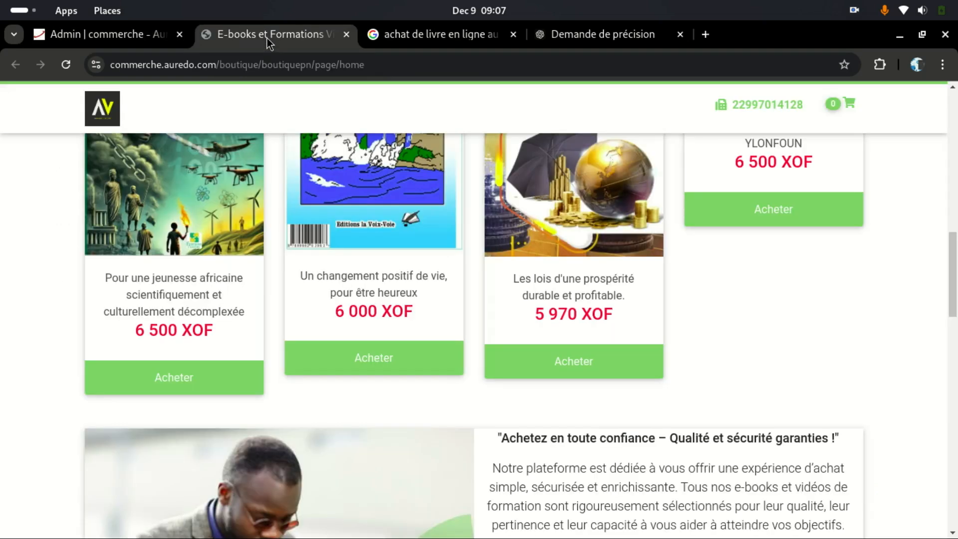
Step: Reload the storefront so the newly configured WhatsApp button appears
left_click(67, 62)
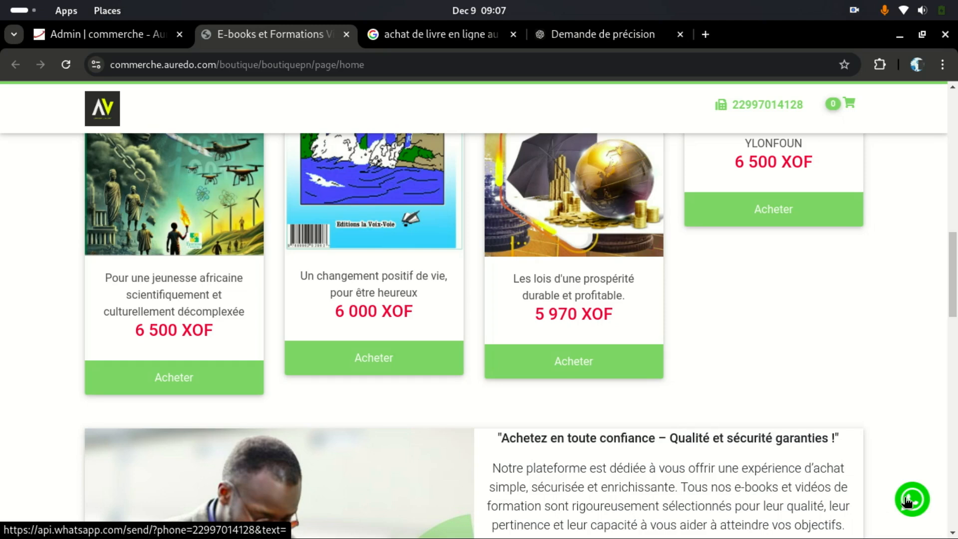
left_click(107, 40)
scroll(382, 325, "down", 2)
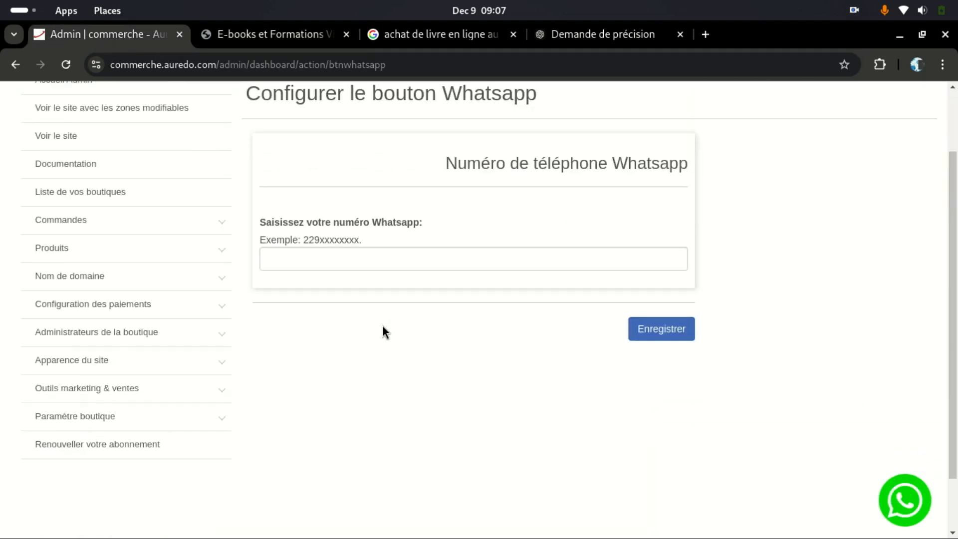
scroll(382, 325, "up", 2)
left_click(260, 39)
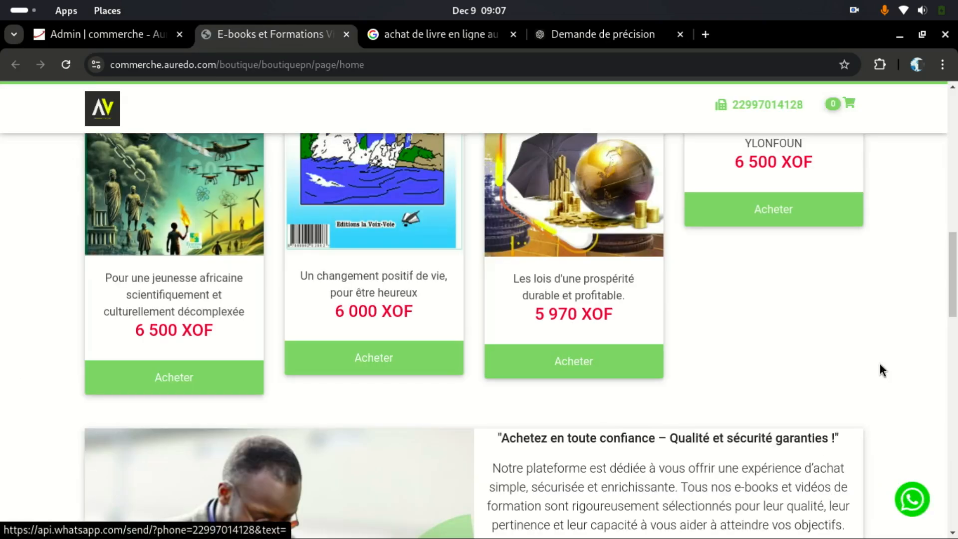
Step: Test the storefront WhatsApp button, cancel the external-app prompt, and return to the admin tab
left_click(912, 501)
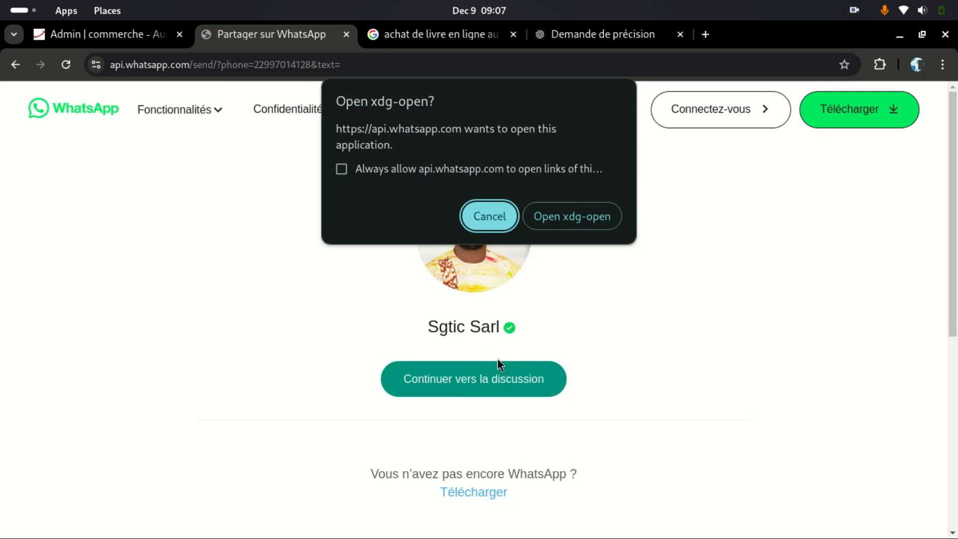
left_click(463, 212)
left_click(16, 64)
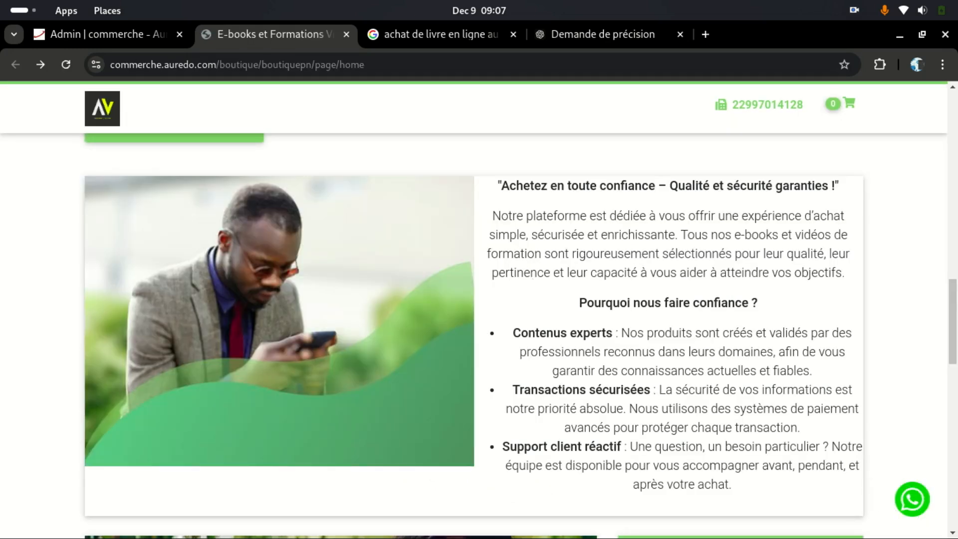
scroll(901, 478, "down", 5)
scroll(901, 479, "up", 4)
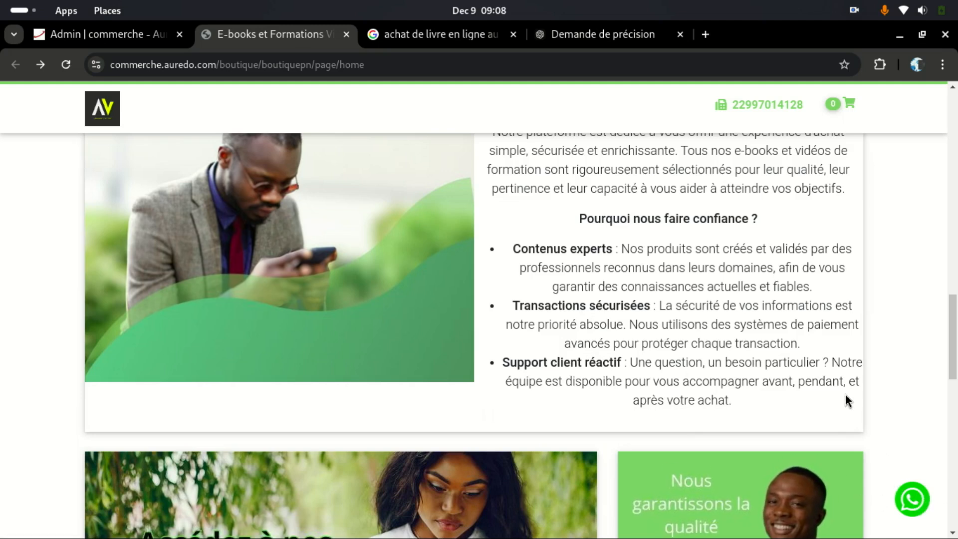
scroll(895, 379, "down", 5)
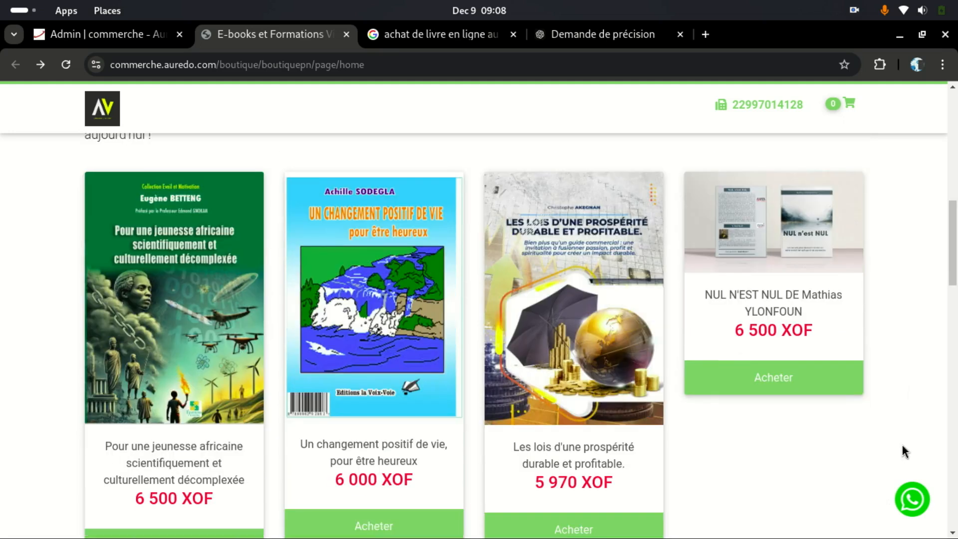
left_click(109, 34)
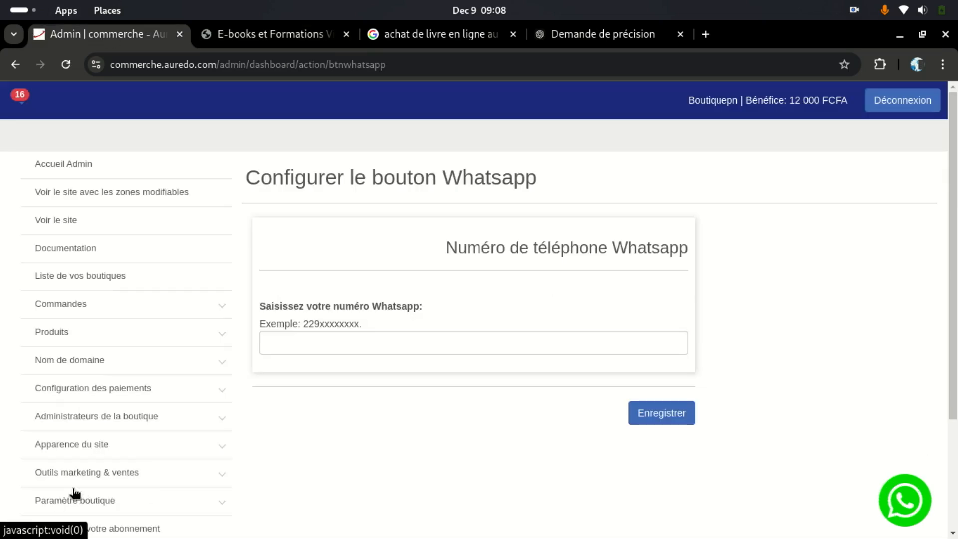
Step: Expand Outils marketing & ventes, then scroll the storefront home page down toward the footer
left_click(142, 475)
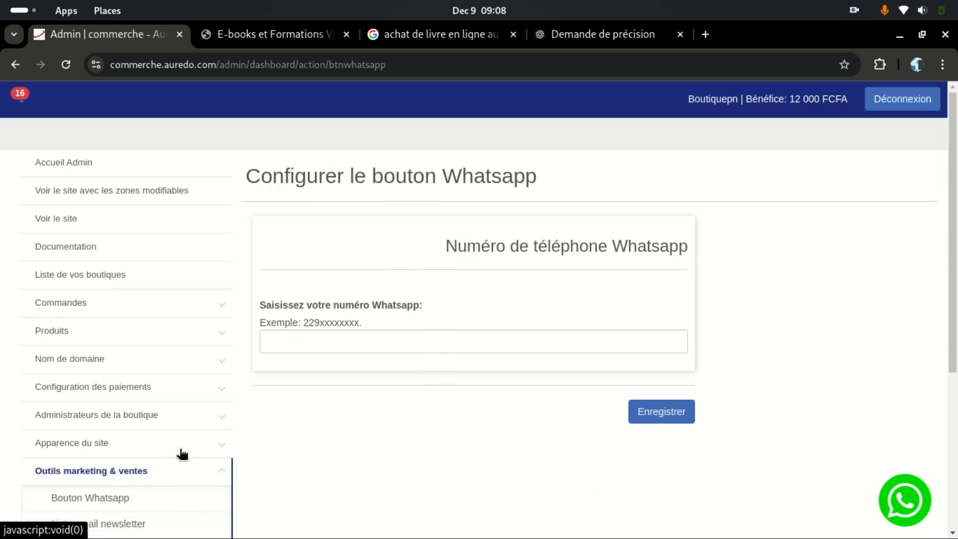
scroll(169, 429, "down", 3)
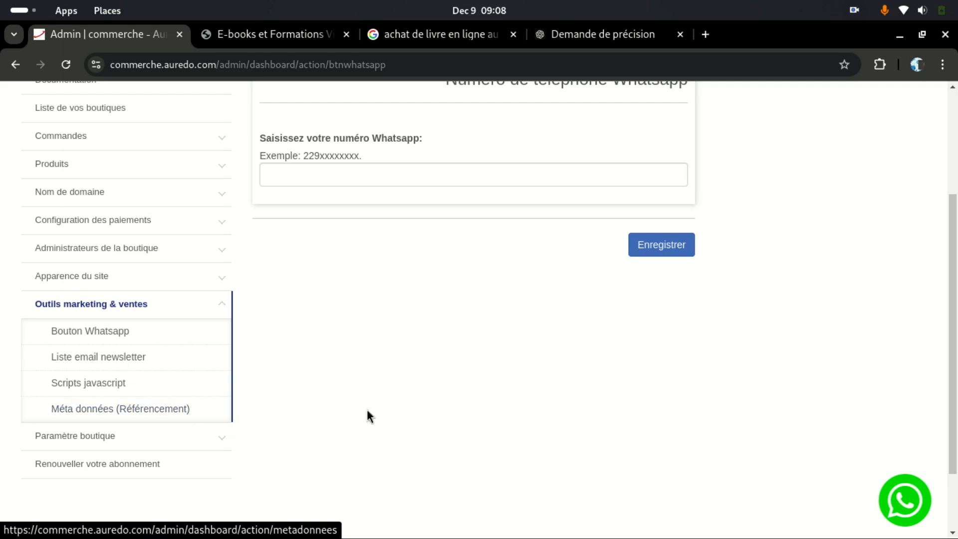
scroll(174, 111, "up", 3)
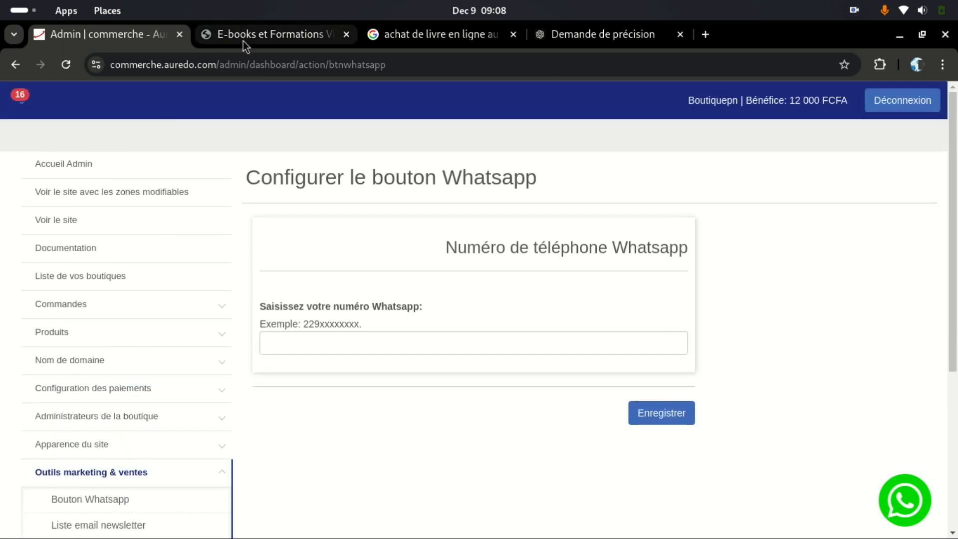
left_click(246, 33)
scroll(558, 289, "down", 5)
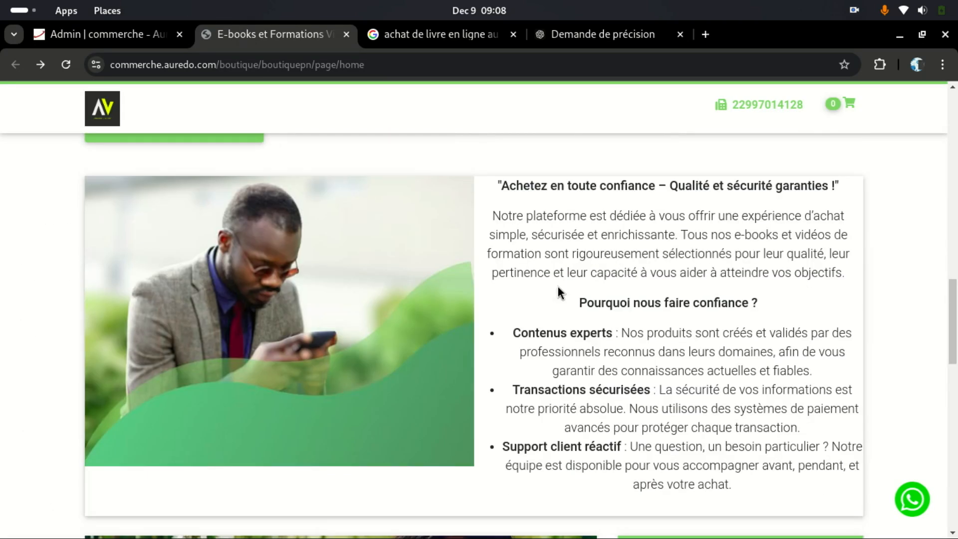
scroll(558, 288, "down", 10)
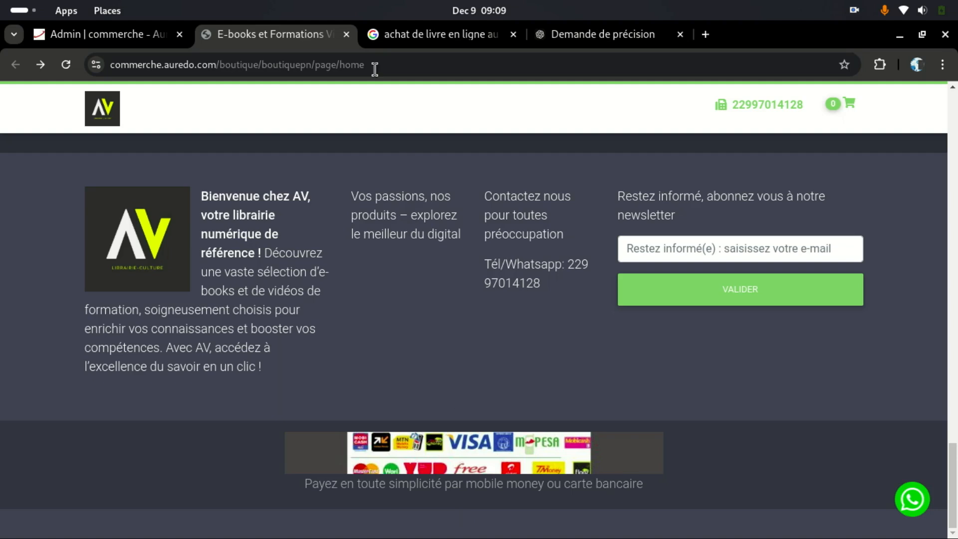
Step: In the shop admin, open Rédiger les conditions générales under Paramètre boutique
left_click(128, 34)
scroll(200, 364, "down", 3)
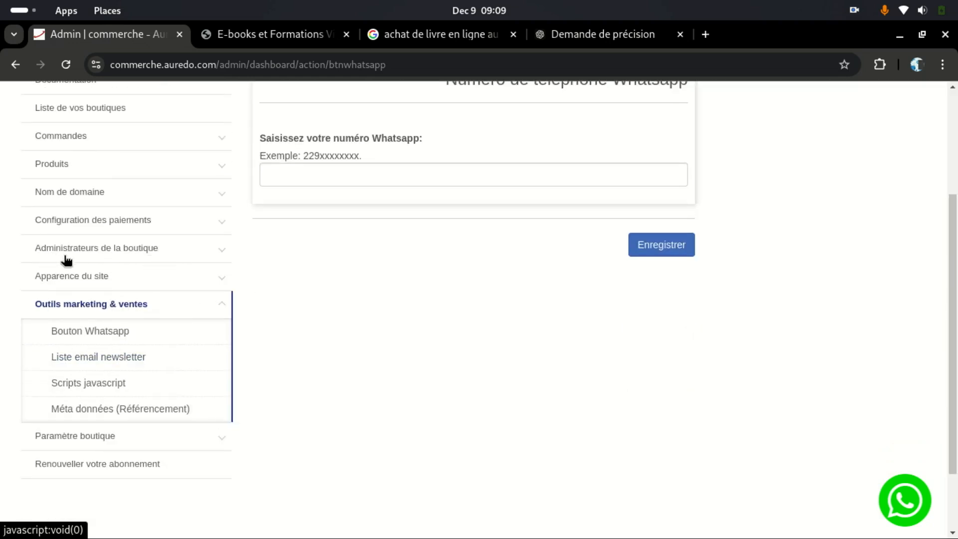
left_click(94, 437)
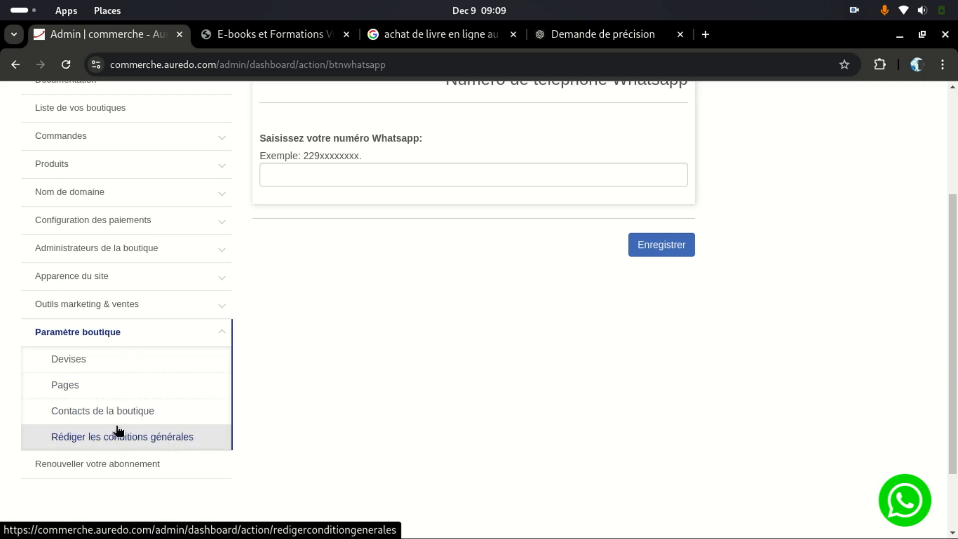
left_click(131, 437)
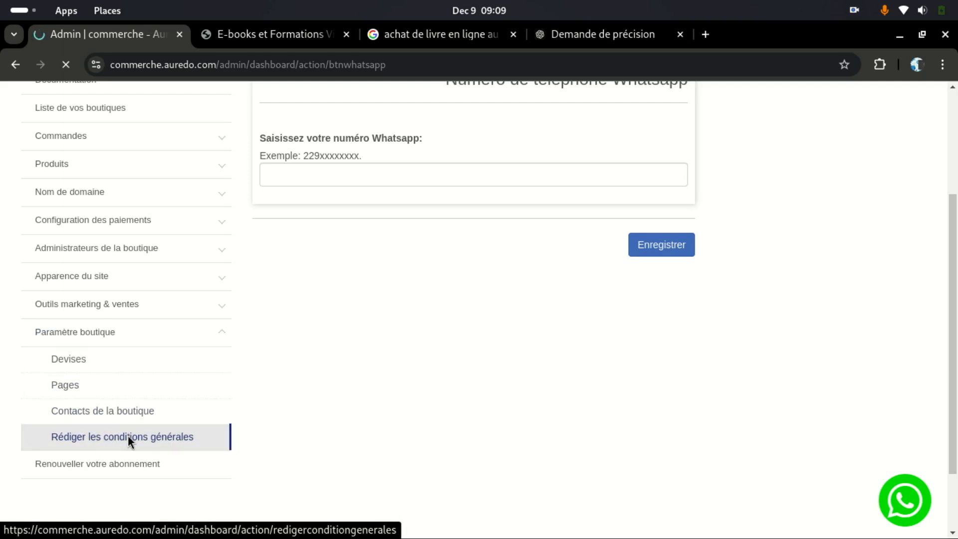
Step: Scroll through the empty Mentions légales and Conditions générales forms
scroll(427, 247, "down", 3)
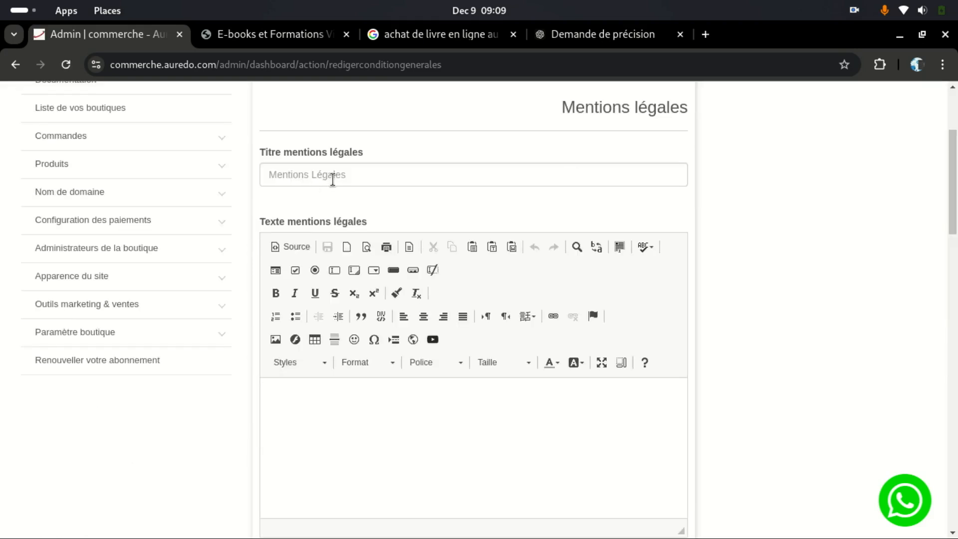
scroll(324, 227, "down", 6)
scroll(322, 230, "down", 2)
scroll(314, 232, "up", 8)
scroll(320, 251, "down", 7)
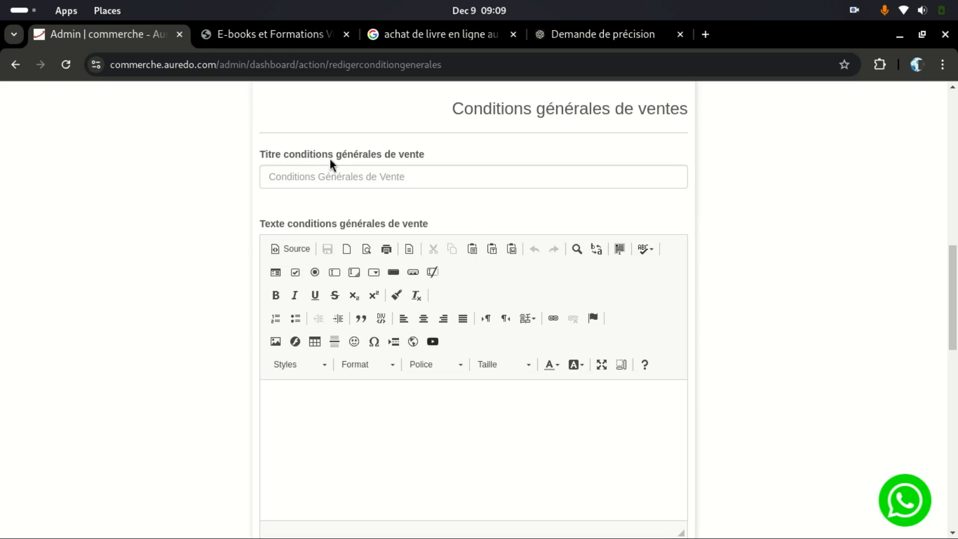
scroll(428, 226, "down", 7)
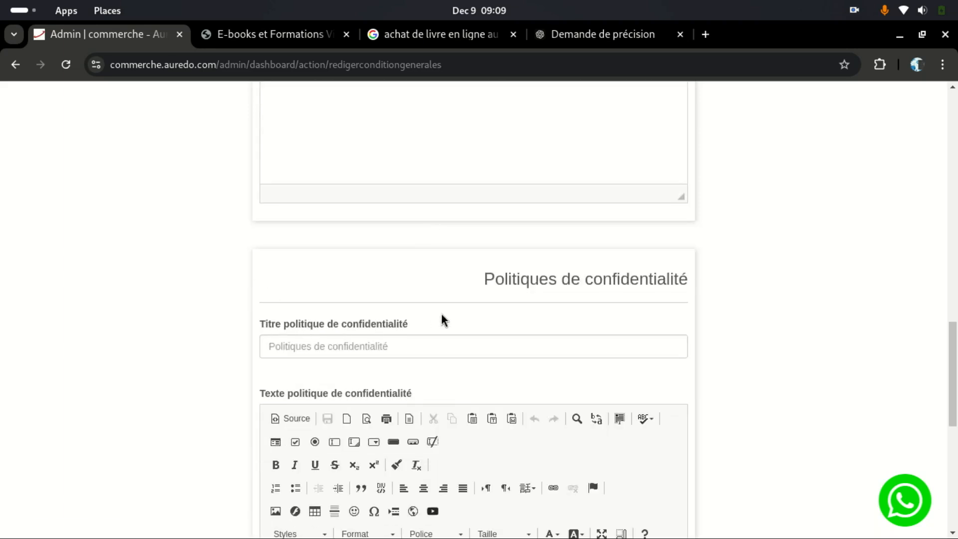
scroll(441, 313, "down", 3)
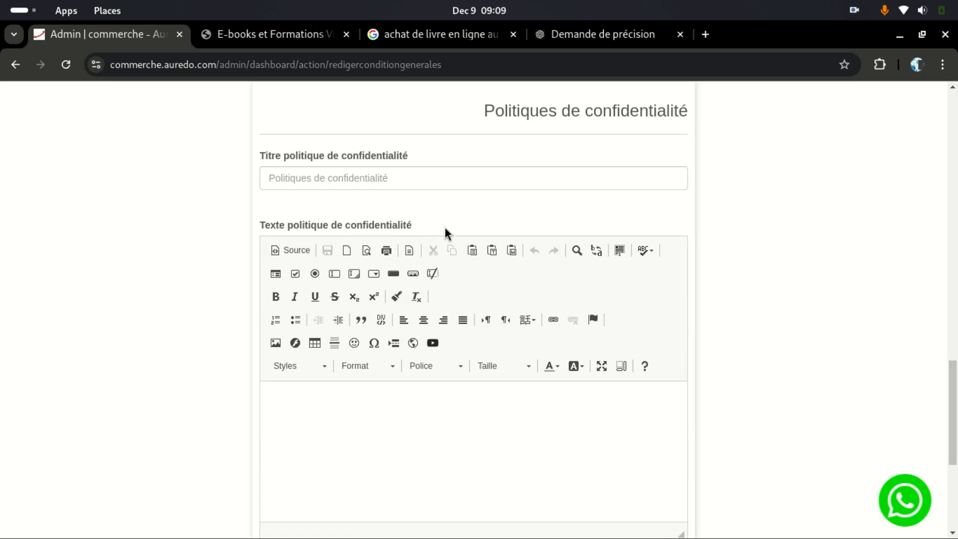
scroll(445, 229, "down", 5)
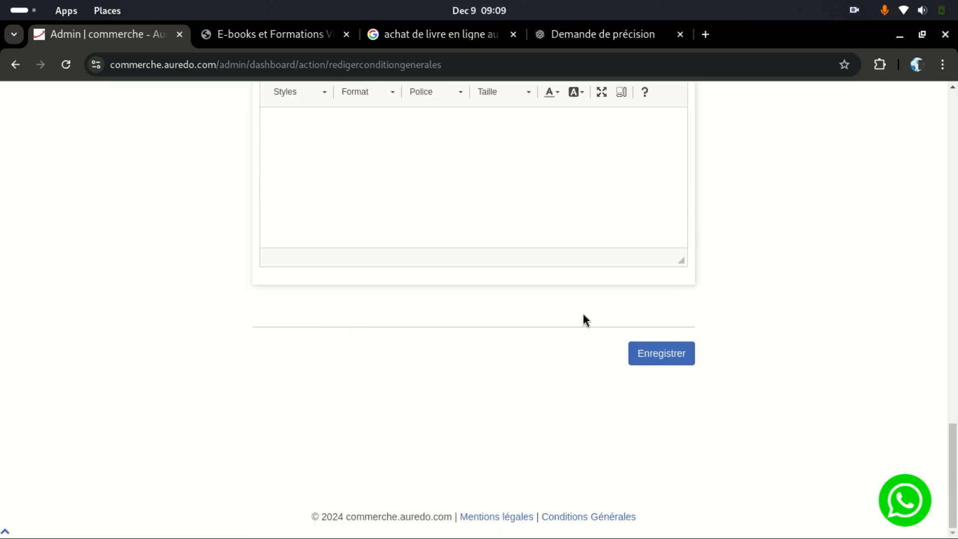
Step: Review the Politiques de confidentialité form, then return to the ChatGPT conversation
scroll(548, 322, "up", 20)
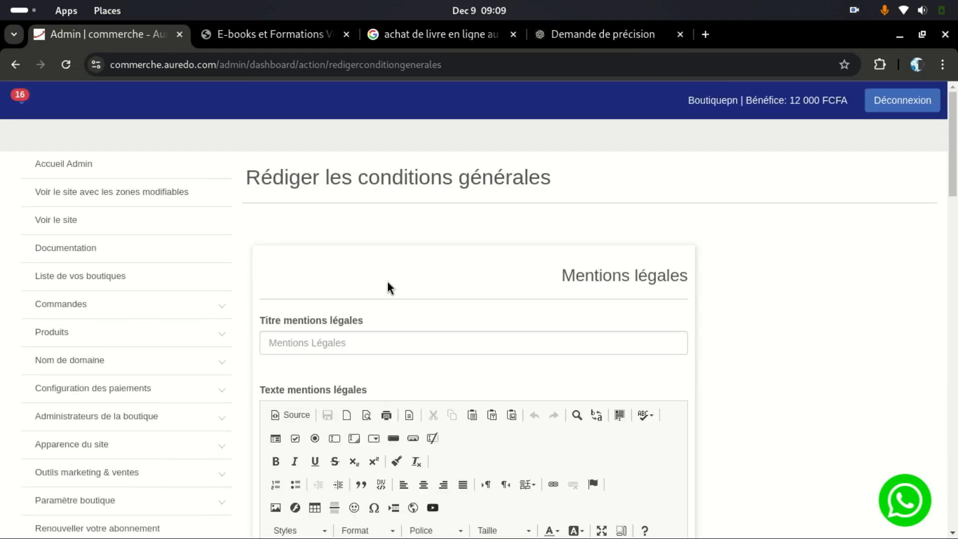
scroll(388, 280, "down", 3)
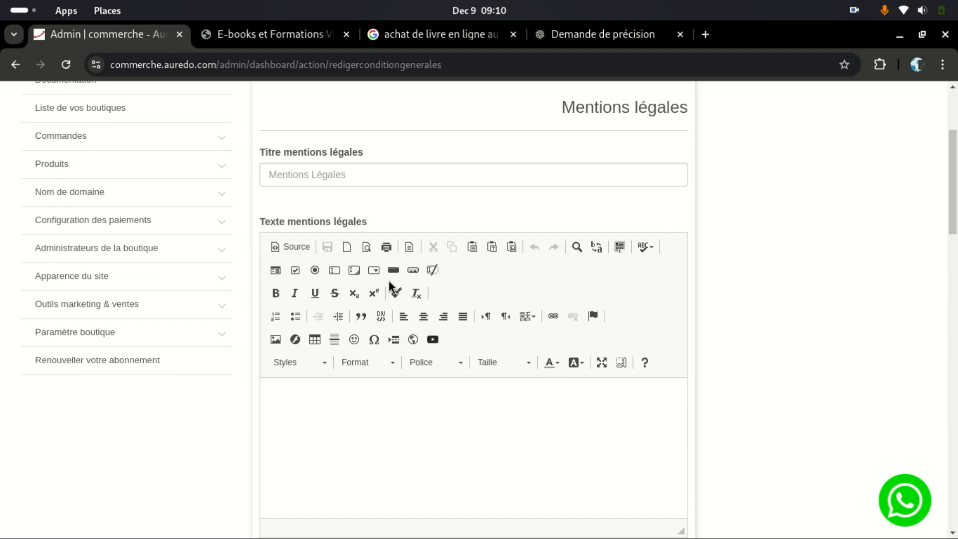
scroll(388, 281, "down", 6)
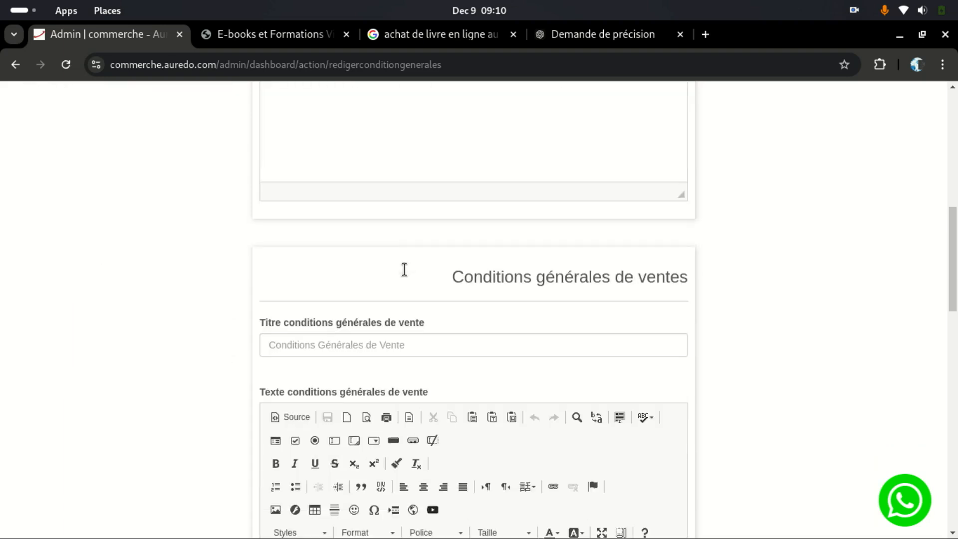
scroll(378, 322, "up", 3)
scroll(378, 323, "down", 4)
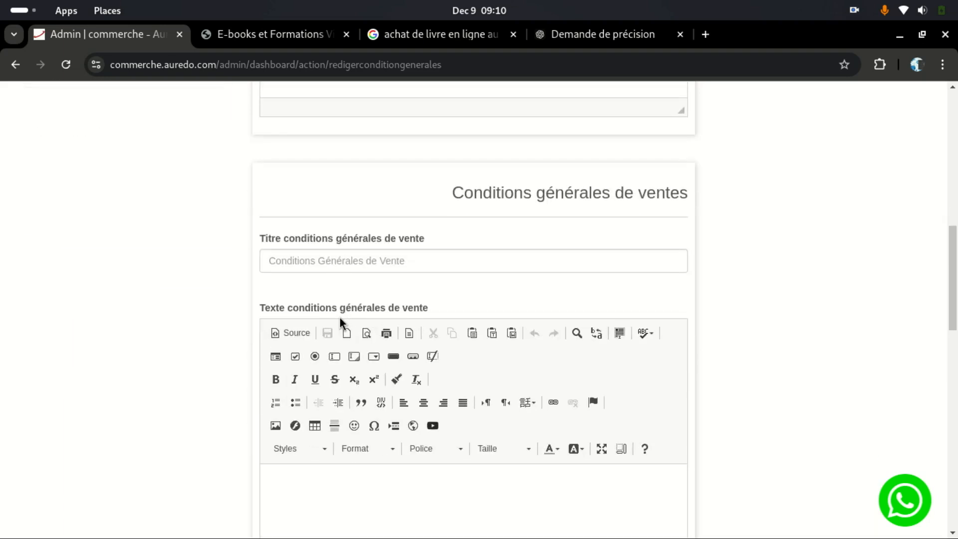
scroll(340, 315, "down", 9)
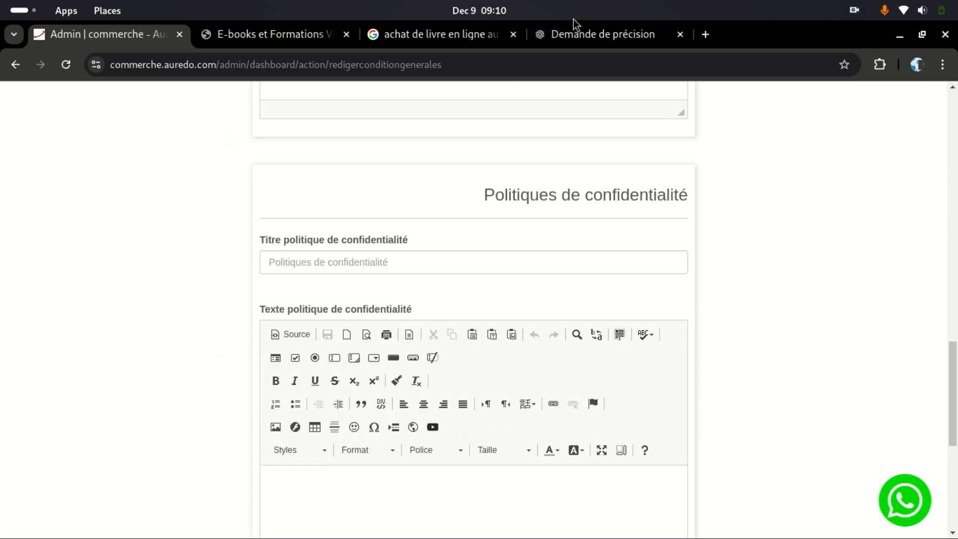
left_click(576, 31)
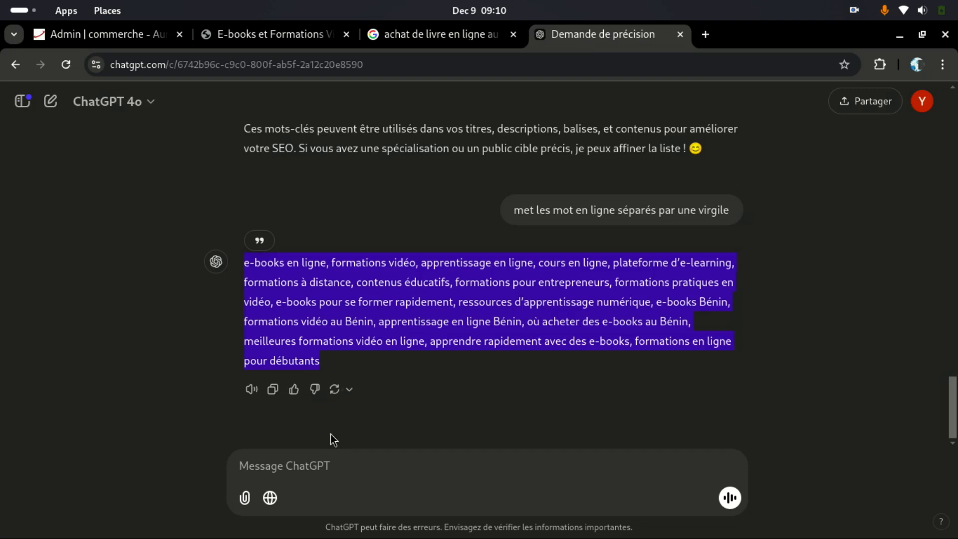
Step: Start a ChatGPT prompt asking an expert to write legal notices and site terms of use
left_click(322, 461)
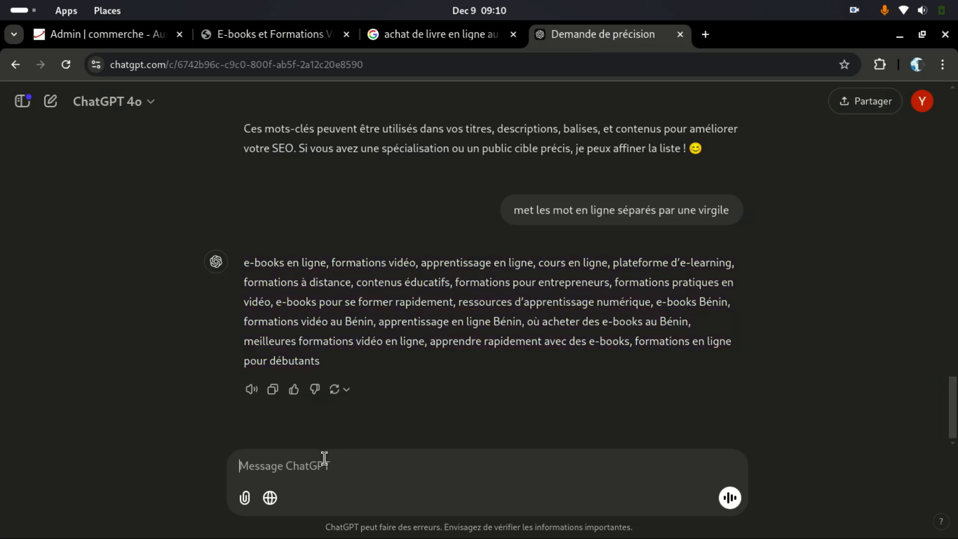
type("Prend le ro")
key("BackSpace")
type("ôle")
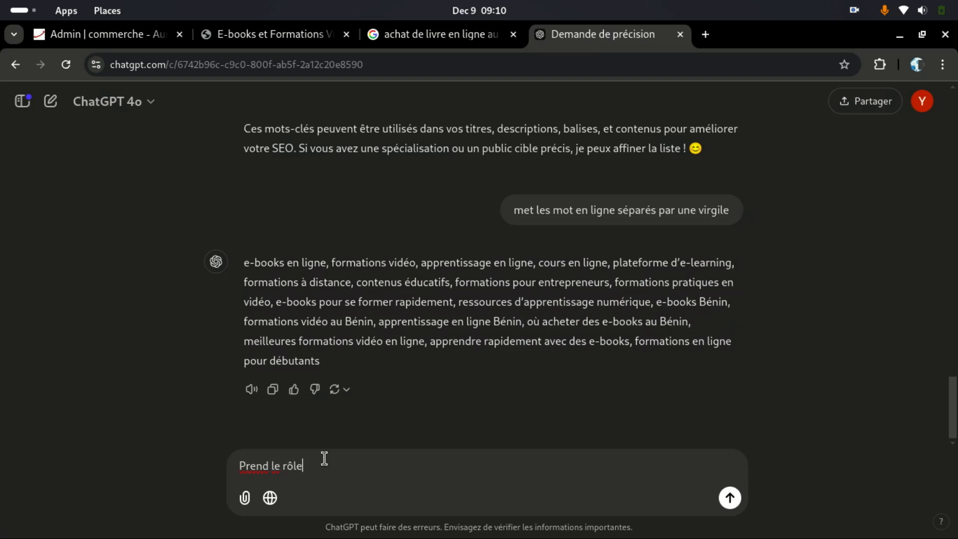
type(" d'un expert en rédation de")
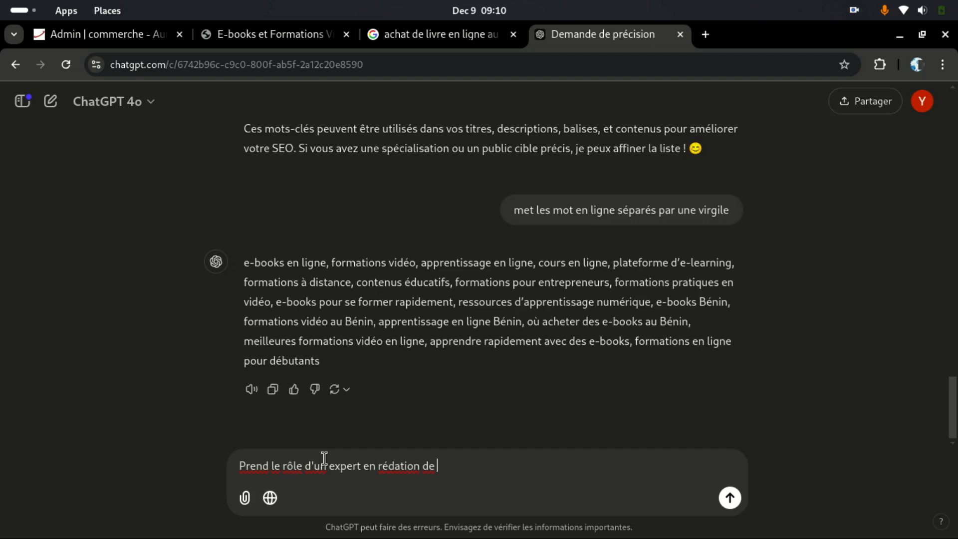
type(" mentions légale")
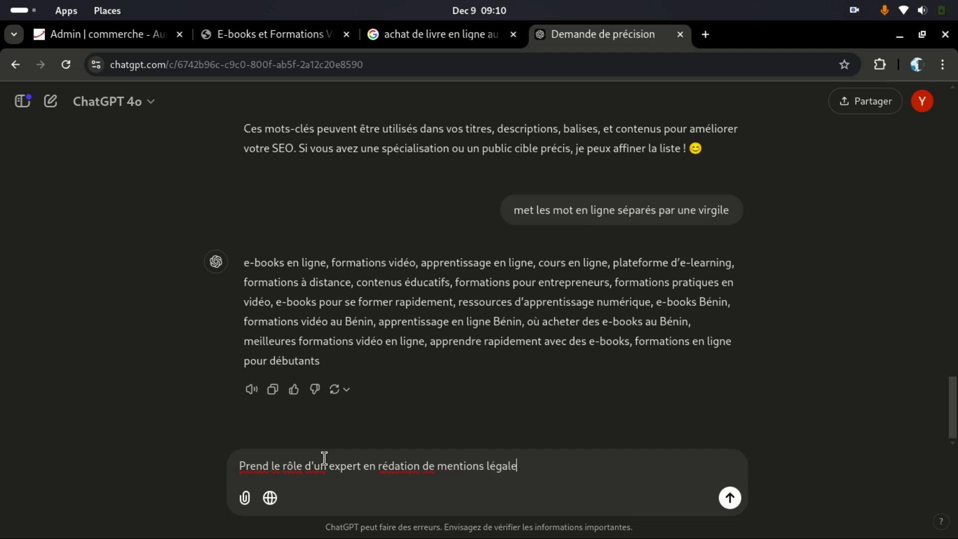
type("s")
type(", cont")
type("ition")
type("s d'")
type("i")
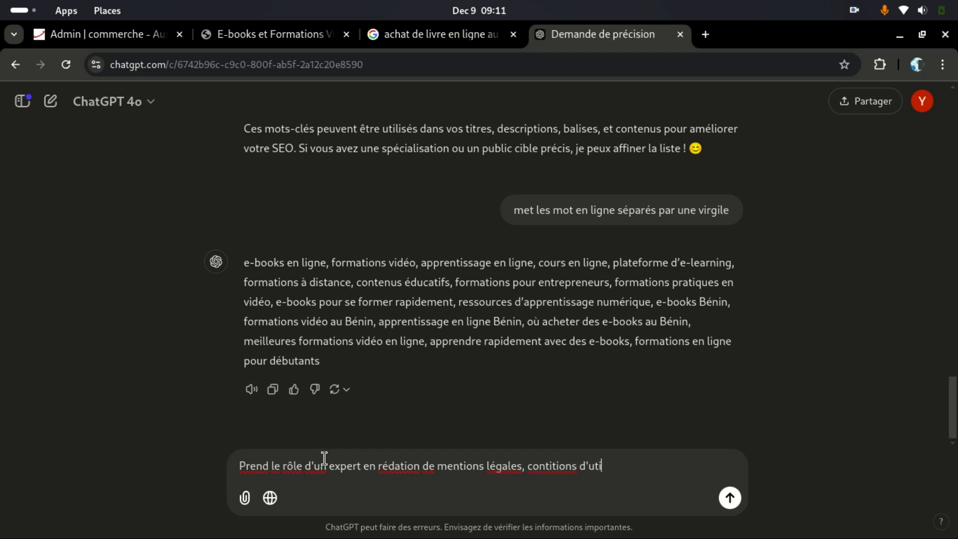
type("lisation de mon site et")
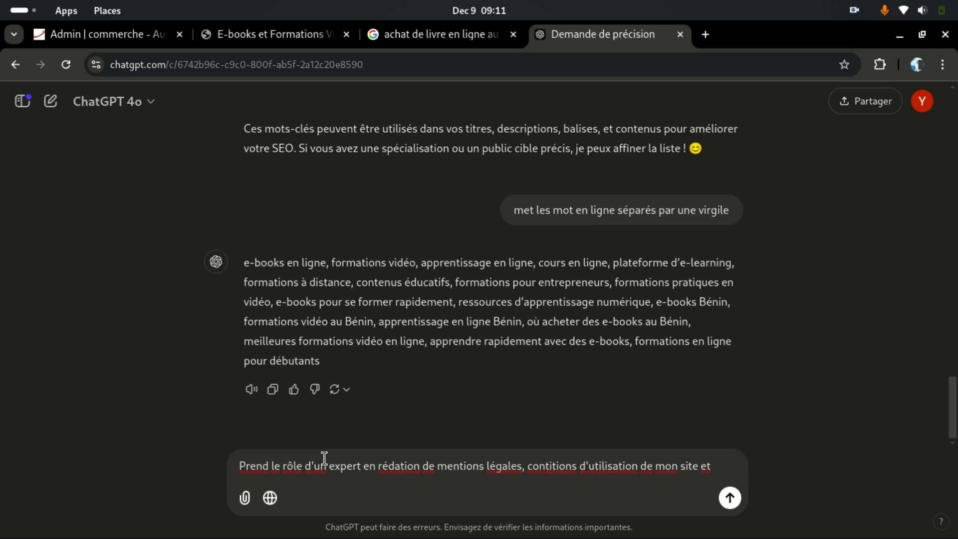
type(" con")
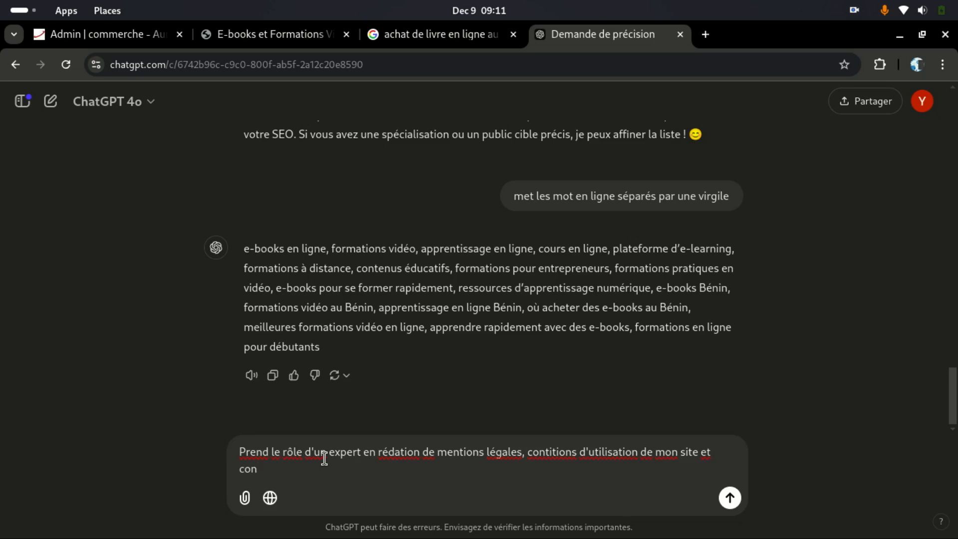
Step: Copy 'politique de confidentialité' from the admin form and paste it into the prompt
left_click(129, 43)
scroll(460, 347, "down", 6)
scroll(460, 348, "up", 8)
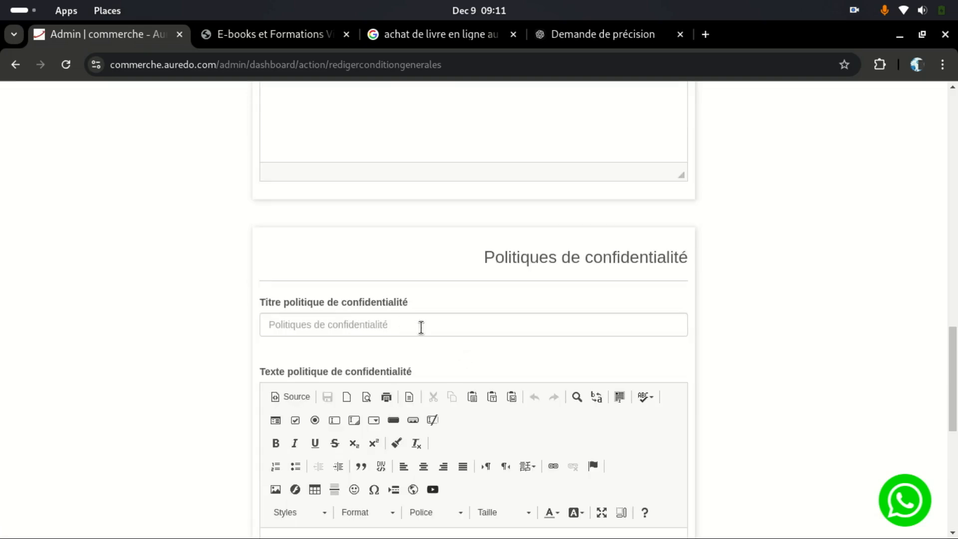
left_click_drag(285, 303, 409, 316)
right_click(380, 302)
left_click(418, 311)
left_click(583, 42)
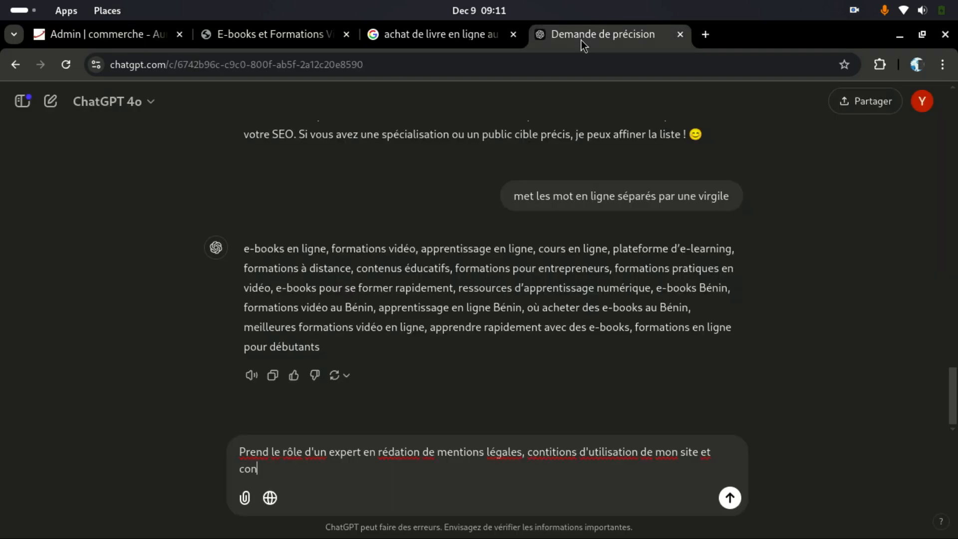
key("BackSpace")
key("BackSpace")
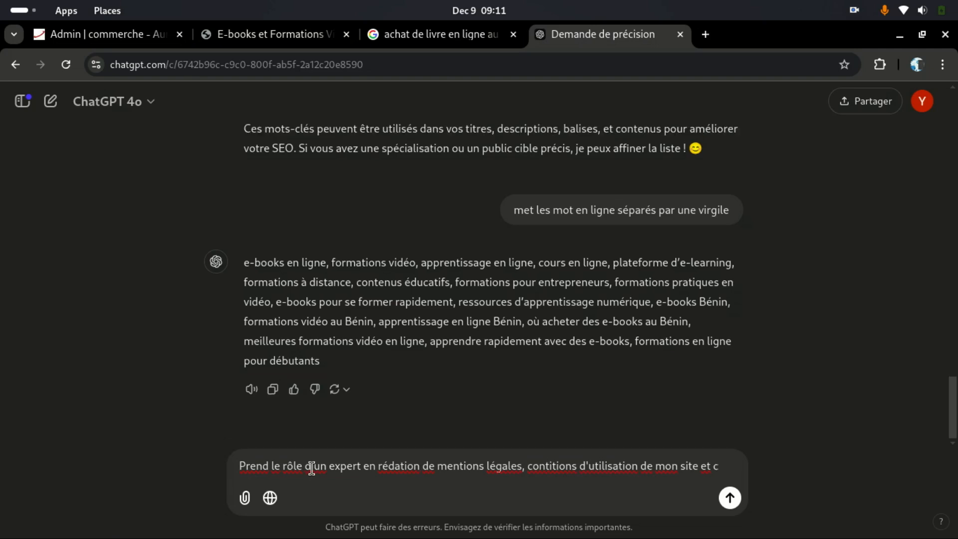
key("ctrl+v")
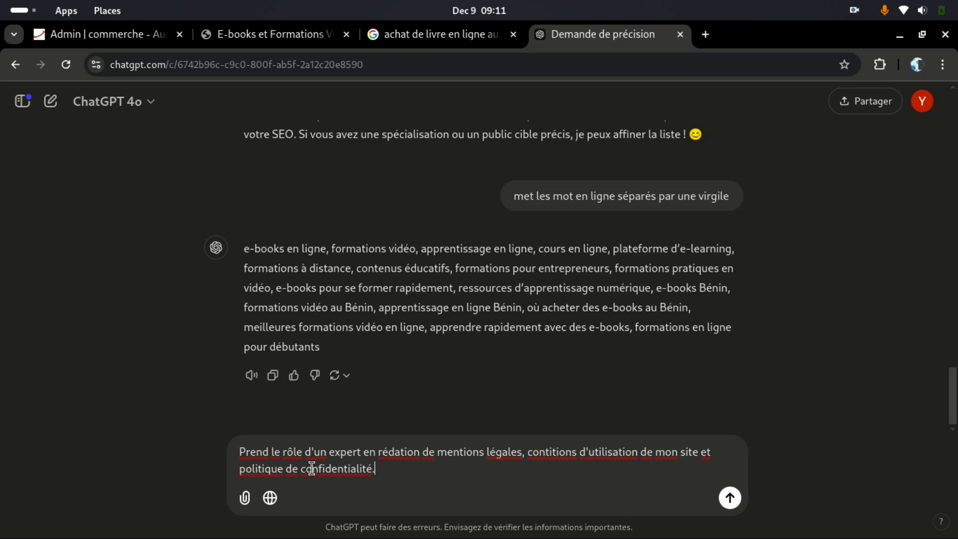
Step: Continue the prompt with 'Rédige-les moi en prenant compte ceci:'
type(". Rédige moi chaque")
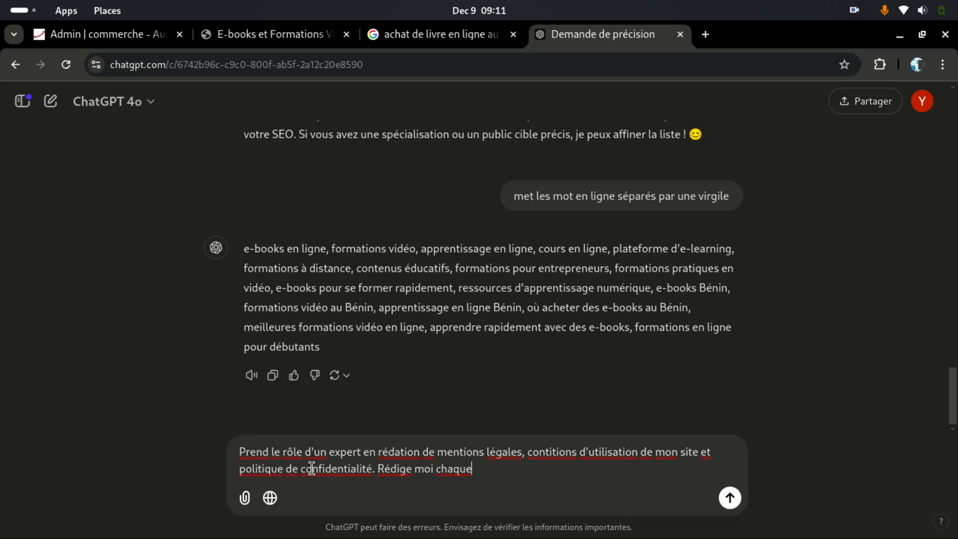
key("BackSpace")
key("BackSpace")
key("BackSpace")
key("BackSpace")
key("BackSpace")
key("BackSpace")
key("BackSpace")
key("BackSpace")
key("BackSpace")
key("BackSpace")
key("BackSpace")
key("BackSpace")
key("BackSpace")
type("ges les moi en prenant co")
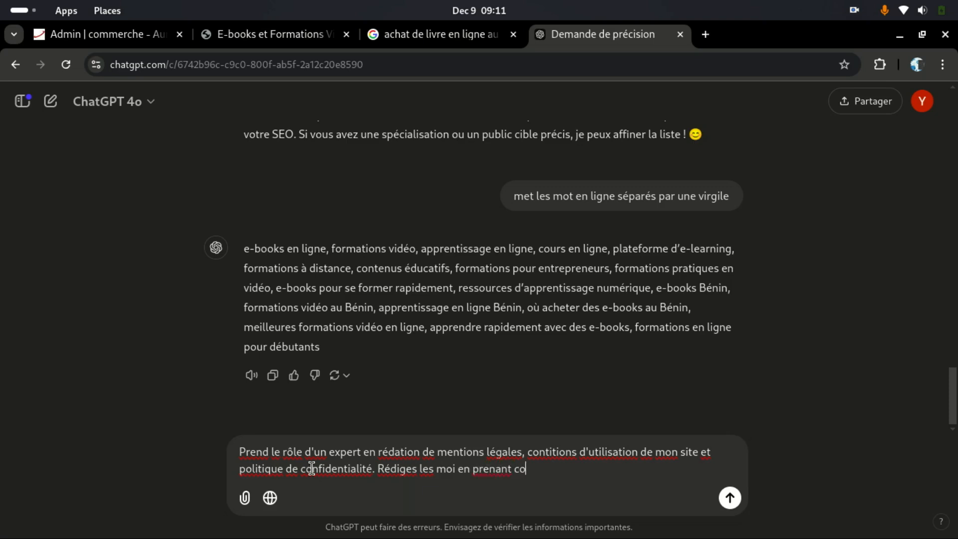
type("mpte ce")
type(" ce")
type("-")
type("ci")
type(":")
key("Left")
key("Left")
key("Left")
key("BackSpace")
Step: Add company name AV Librairie et culture, the shop's phone number and country Bénin
type("No")
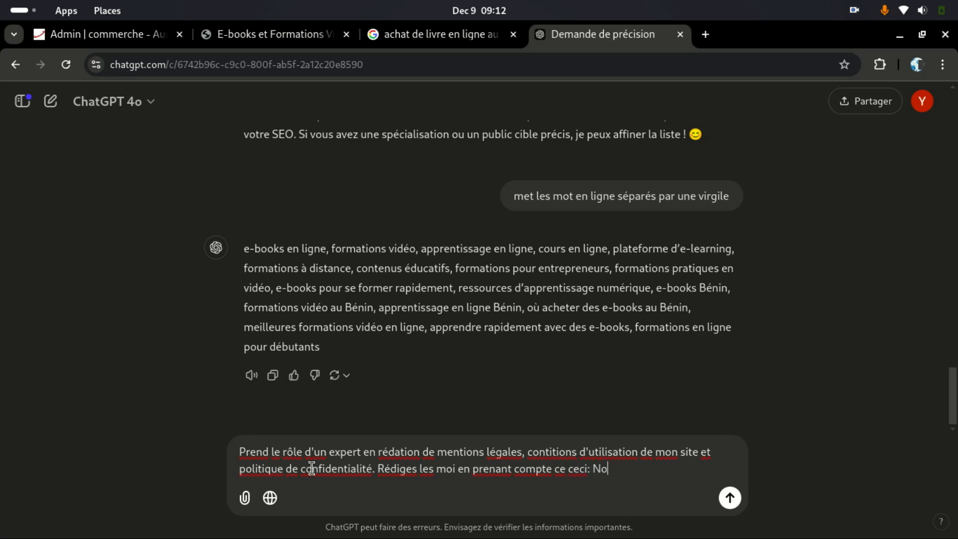
type("m de mon entreprise")
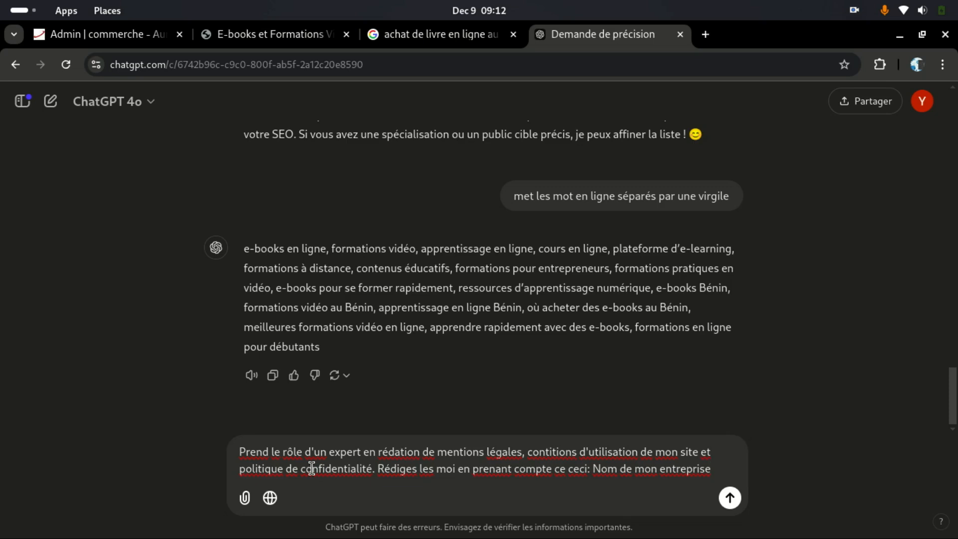
type("AV")
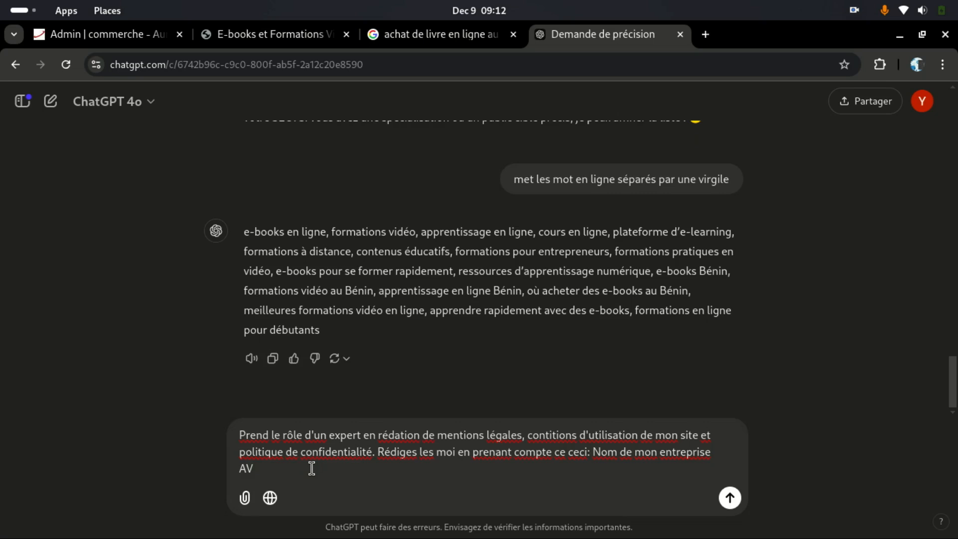
left_click(232, 36)
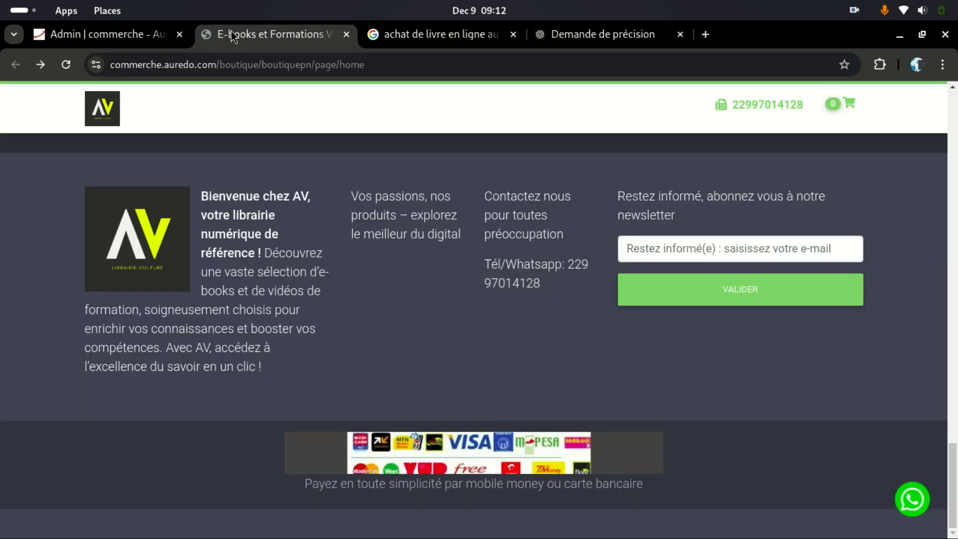
left_click(560, 36)
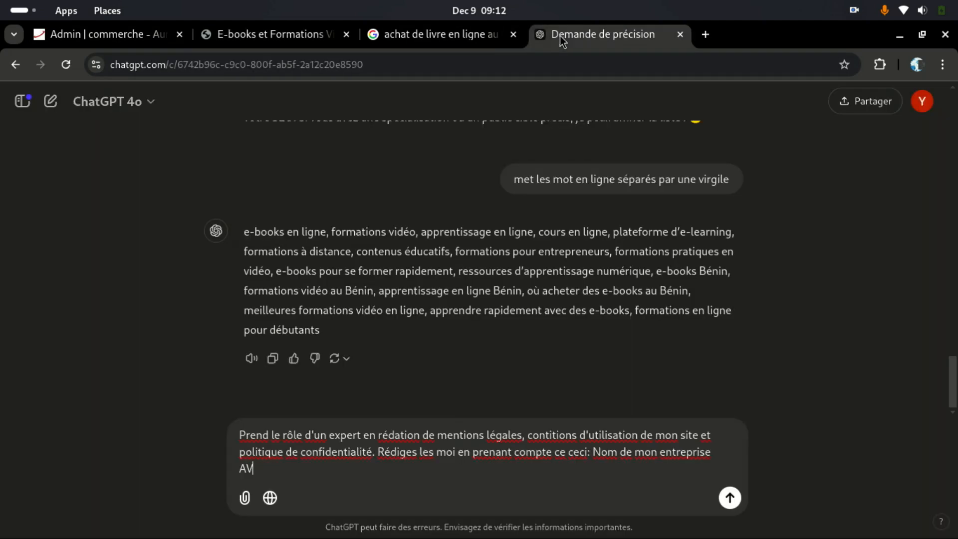
type("Librairie et culture")
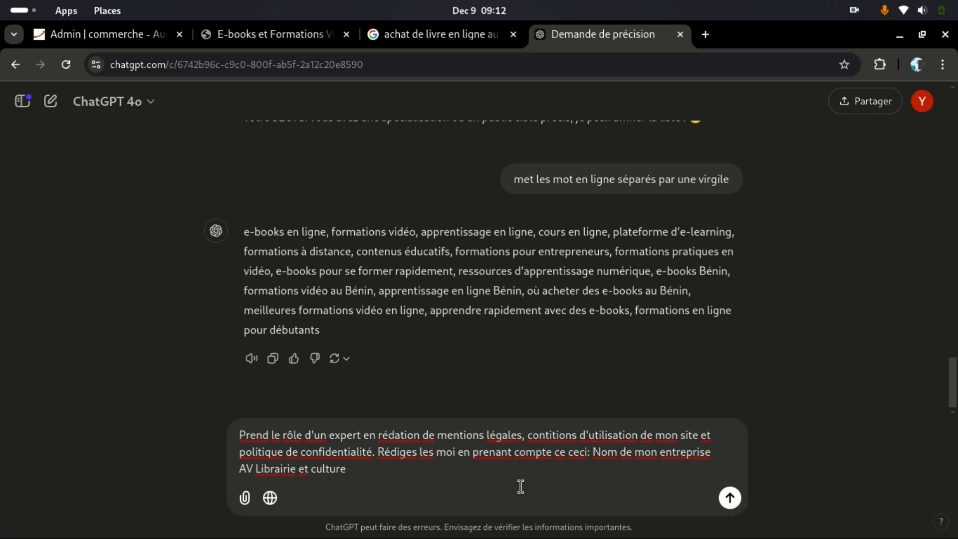
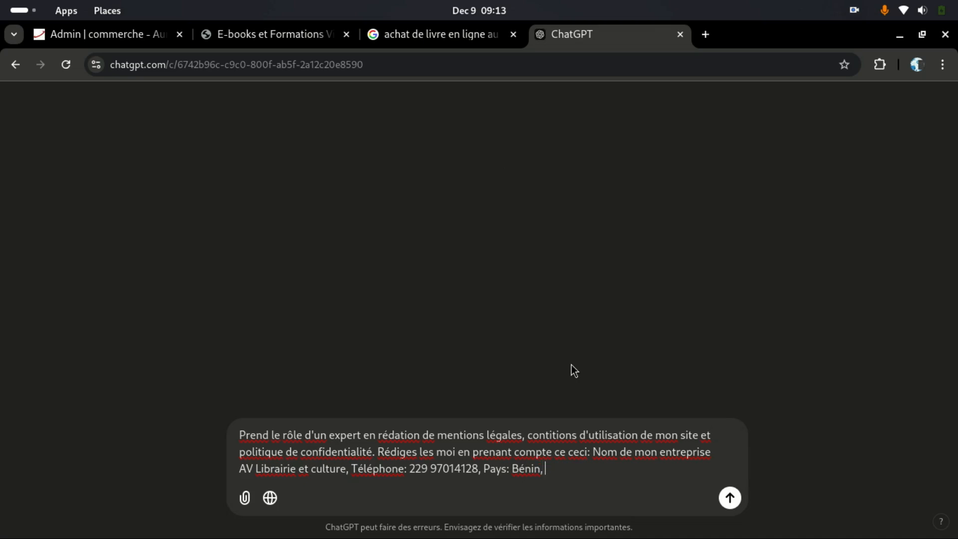
Step: Add the site owner's name, host Reseau.online and the contact e-mail to the prompt
type("Nom du propri")
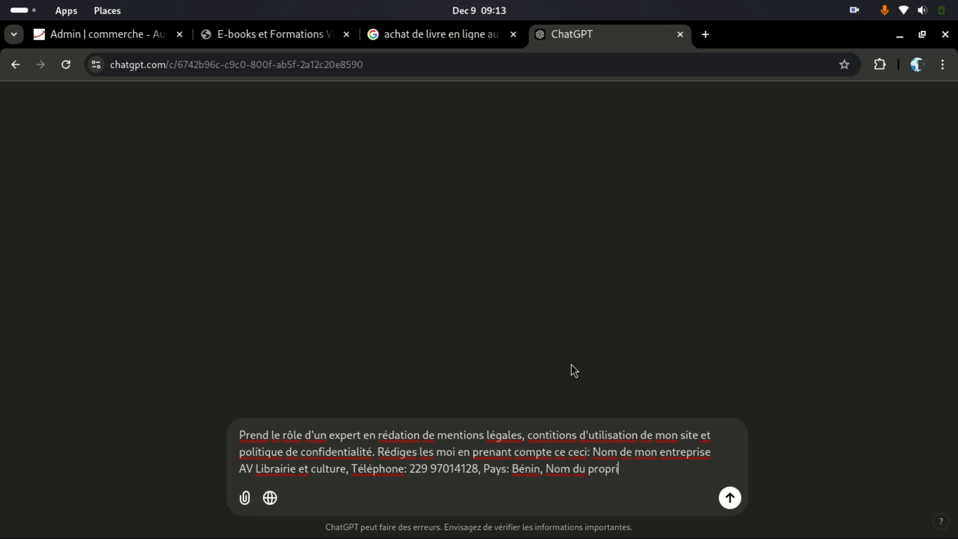
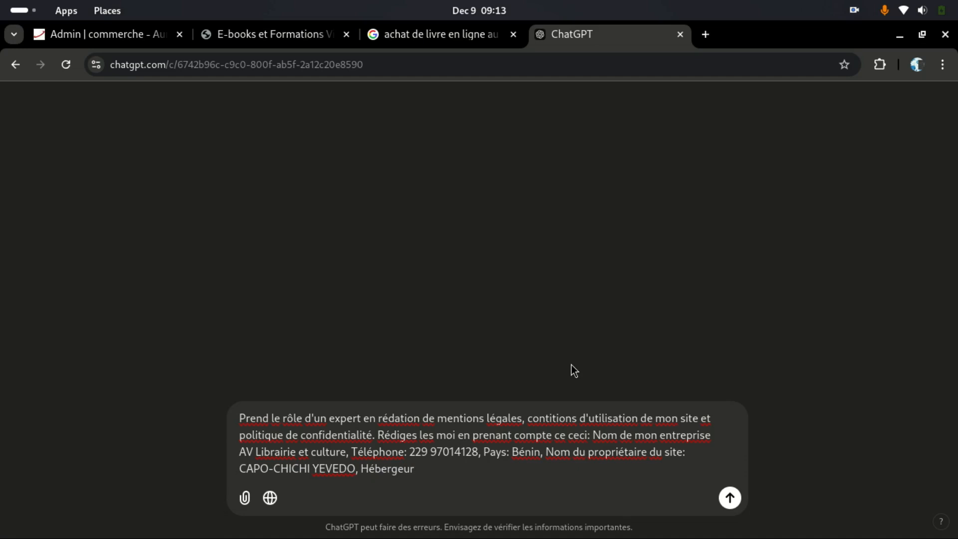
type(": r")
key("BackSpace")
type("Reseau.online , Adr")
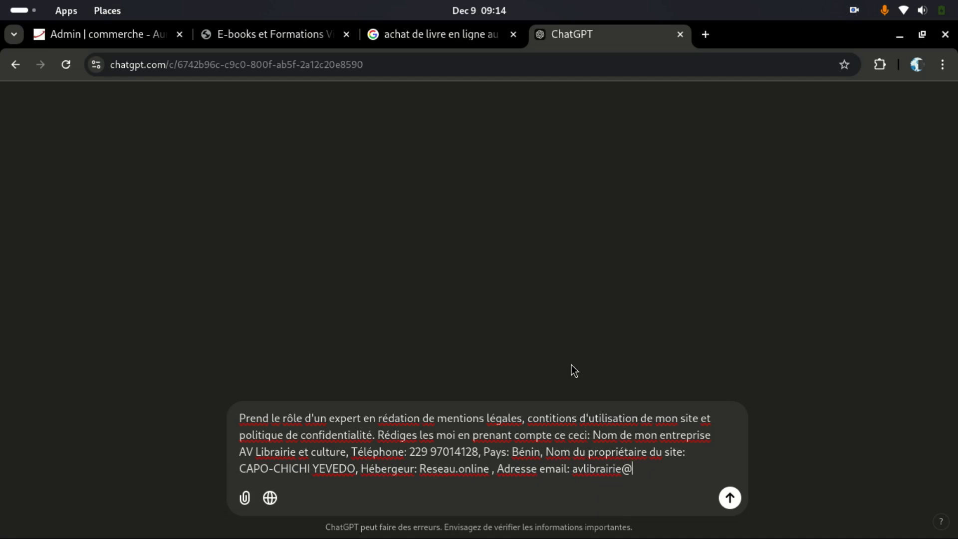
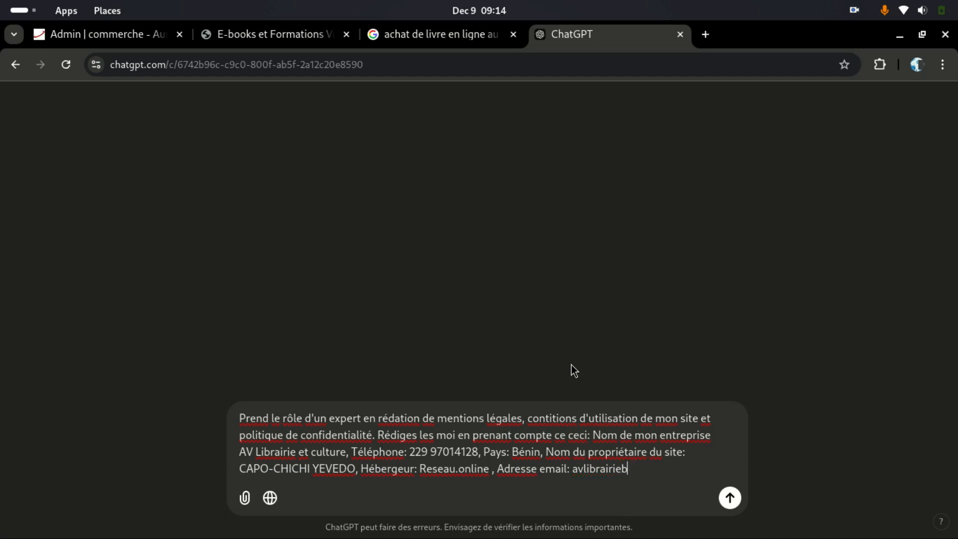
type("@")
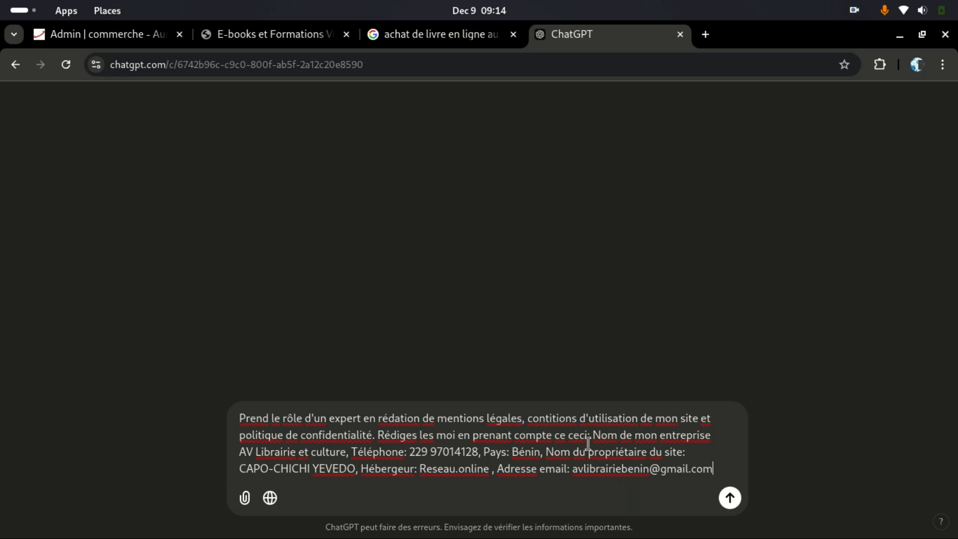
Step: Copy the prompt, reload ChatGPT, paste it back and send the legal-texts request
left_click_drag(714, 468, 230, 390)
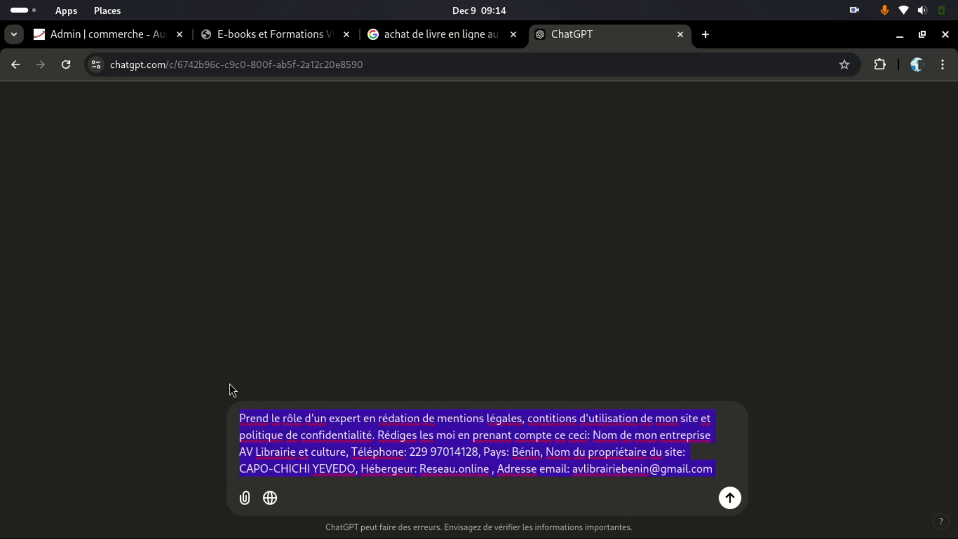
right_click(337, 457)
left_click(394, 124)
left_click(477, 467)
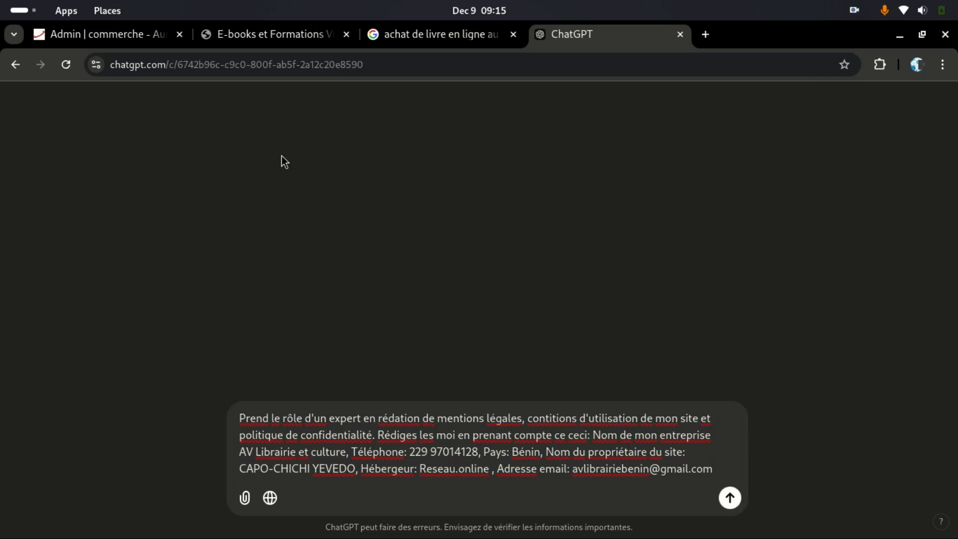
left_click(65, 69)
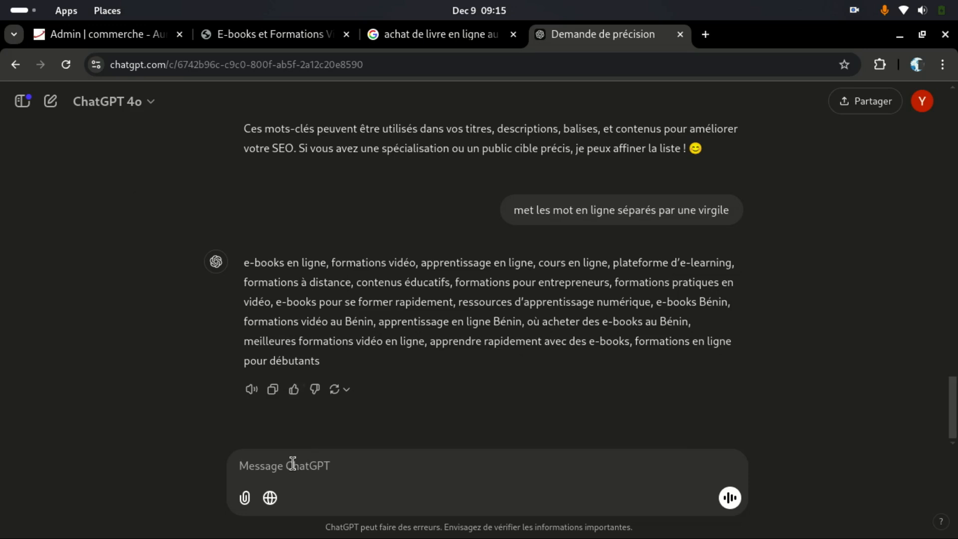
key("ctrl+v")
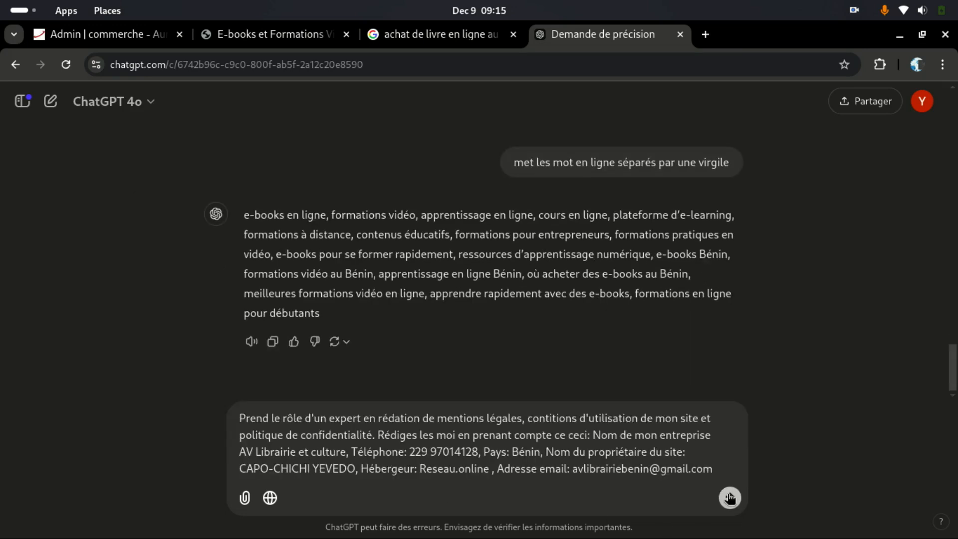
left_click(730, 497)
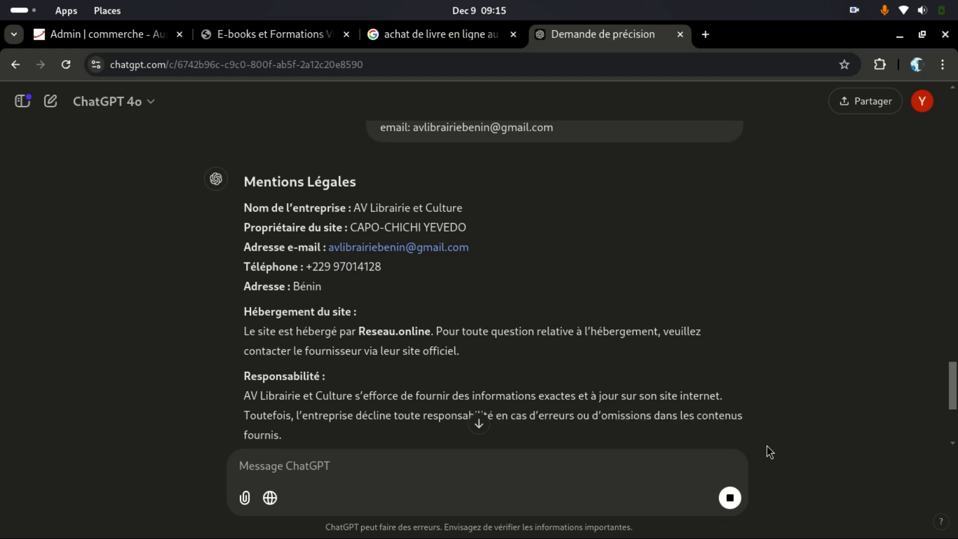
Step: Read through ChatGPT's reply and select its Mentions Légales section
scroll(340, 211, "down", 3)
scroll(337, 214, "up", 2)
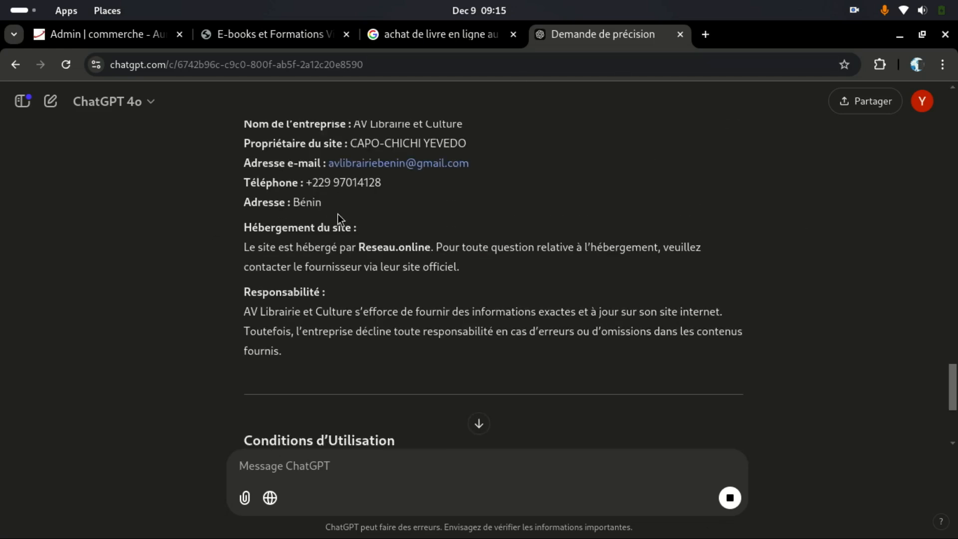
scroll(337, 214, "down", 5)
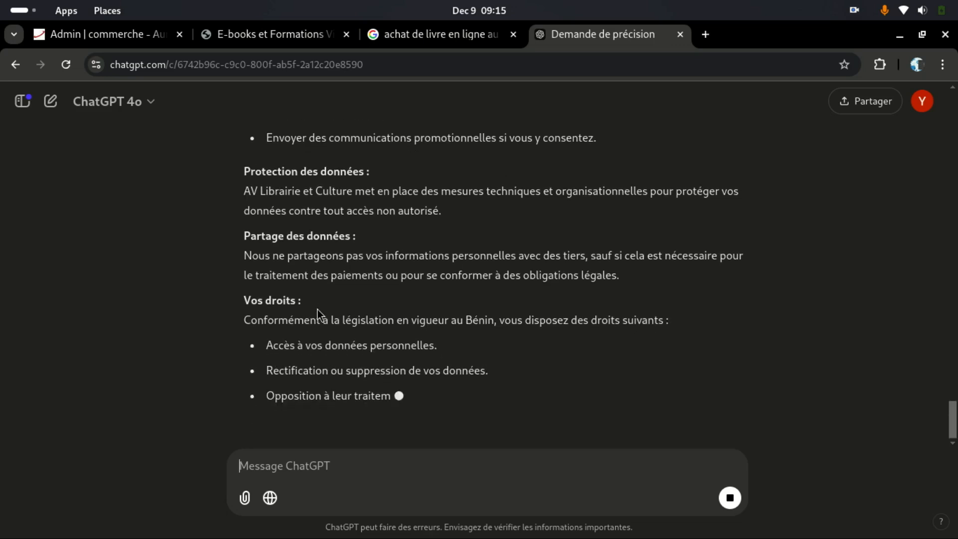
scroll(322, 313, "up", 20)
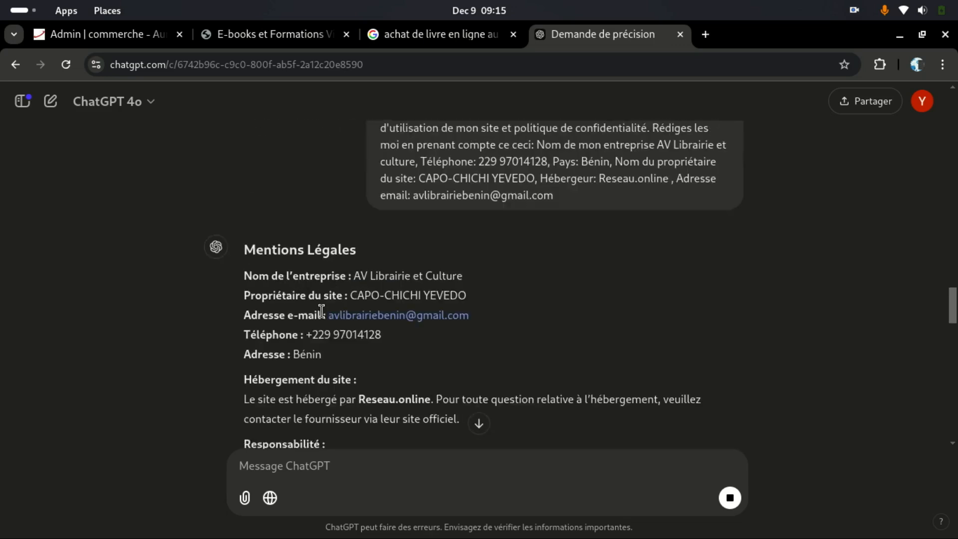
scroll(323, 312, "down", 3)
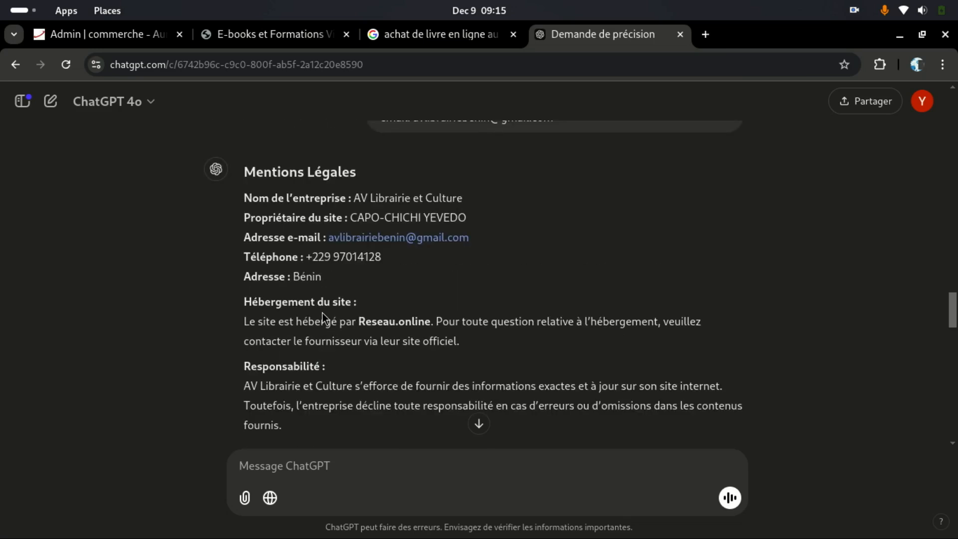
left_click_drag(243, 170, 372, 422)
Step: Paste ChatGPT's Mentions Légales text into the Texte mentions légales editor
right_click(280, 178)
left_click(329, 196)
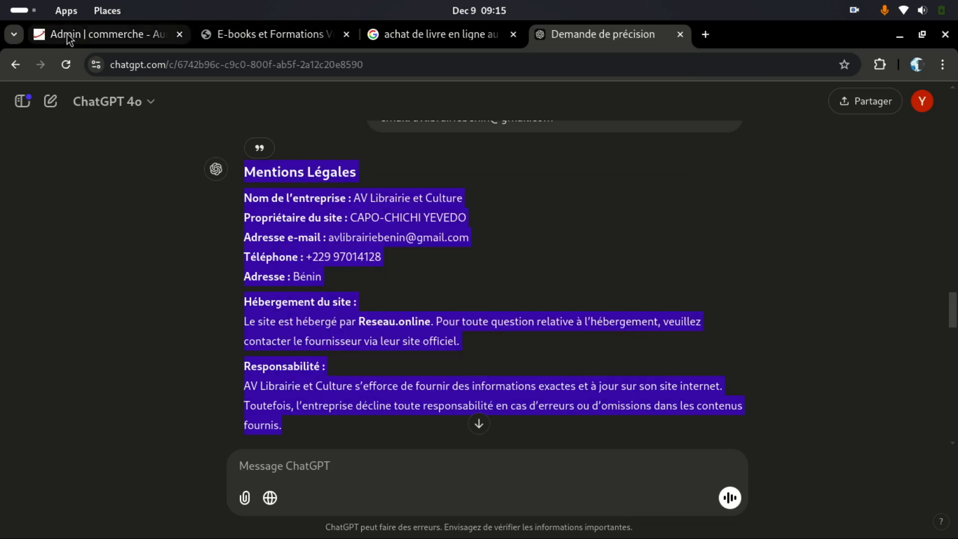
left_click(69, 38)
scroll(309, 299, "up", 15)
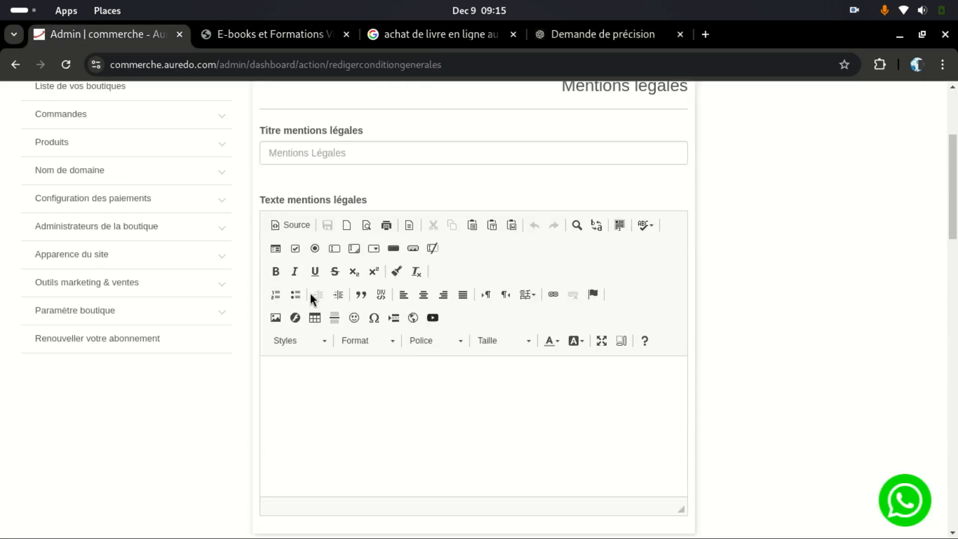
scroll(316, 325, "down", 1)
left_click(328, 337)
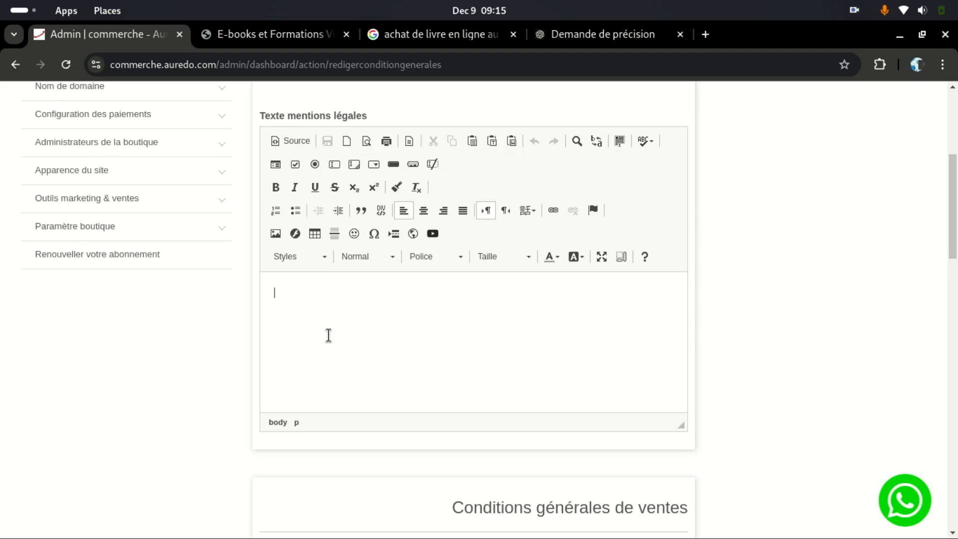
key("ctrl+v")
Step: Delete the duplicate Mentions Légales heading from the pasted text
scroll(366, 309, "up", 5)
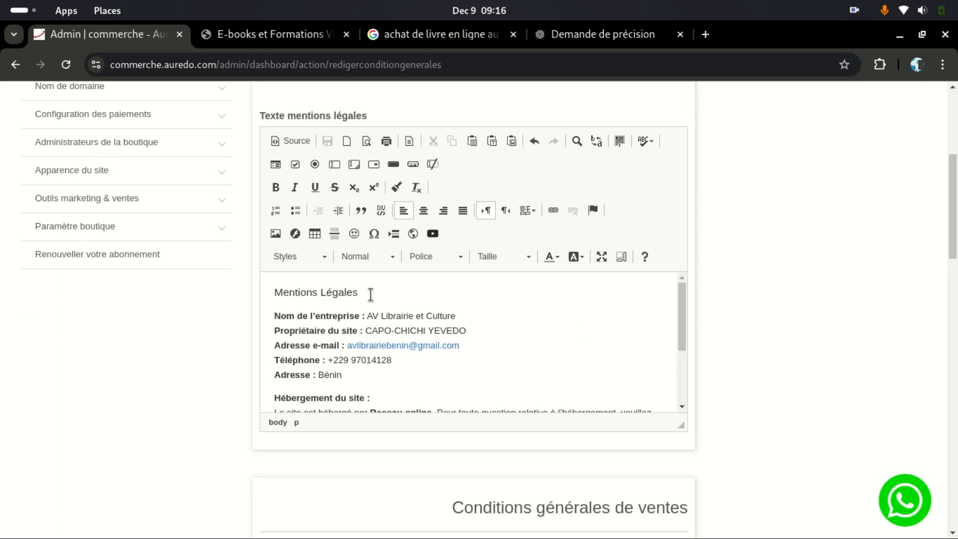
left_click_drag(370, 294, 181, 280)
key("BackSpace")
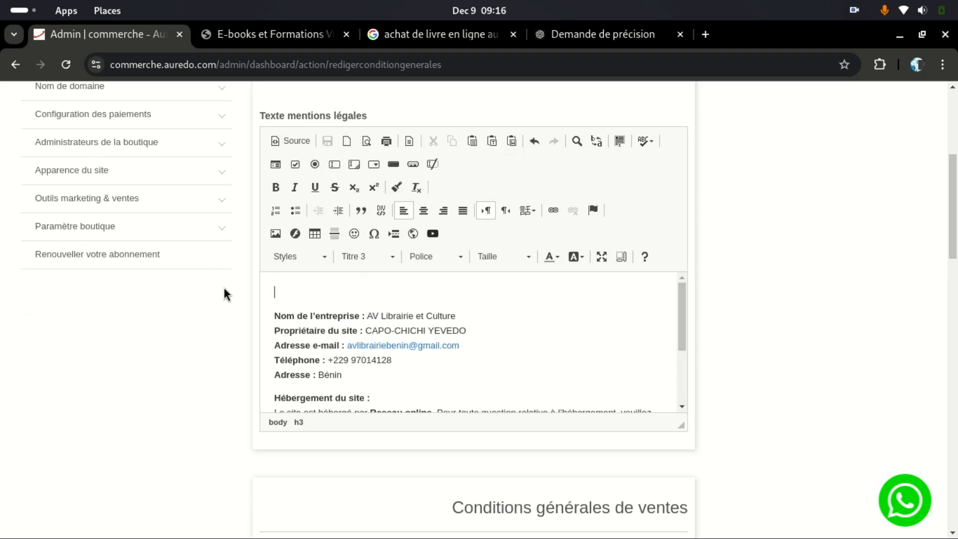
scroll(365, 280, "up", 3)
left_click(313, 241)
scroll(315, 239, "down", 8)
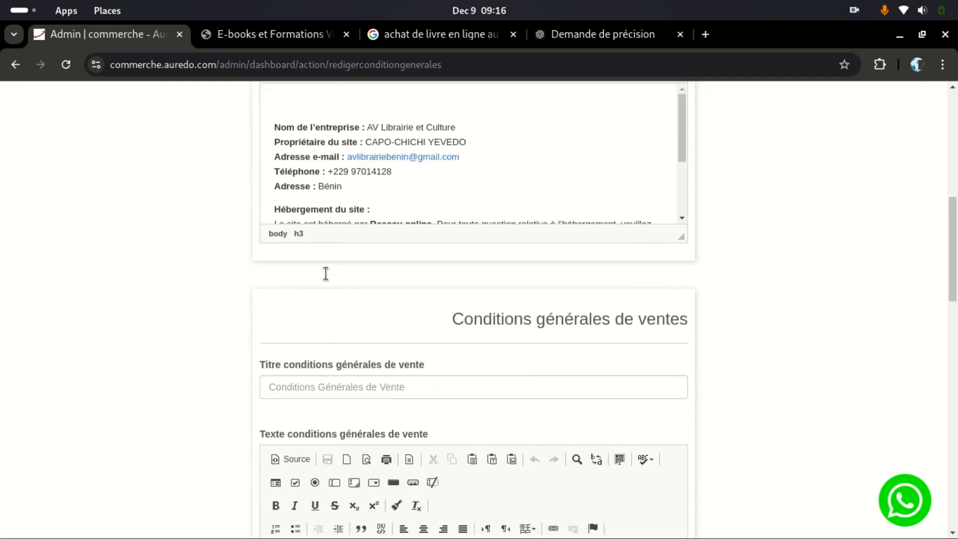
scroll(325, 272, "up", 1)
Step: Copy the Conditions d'Utilisation heading from the reply for the sales conditions title
left_click(235, 34)
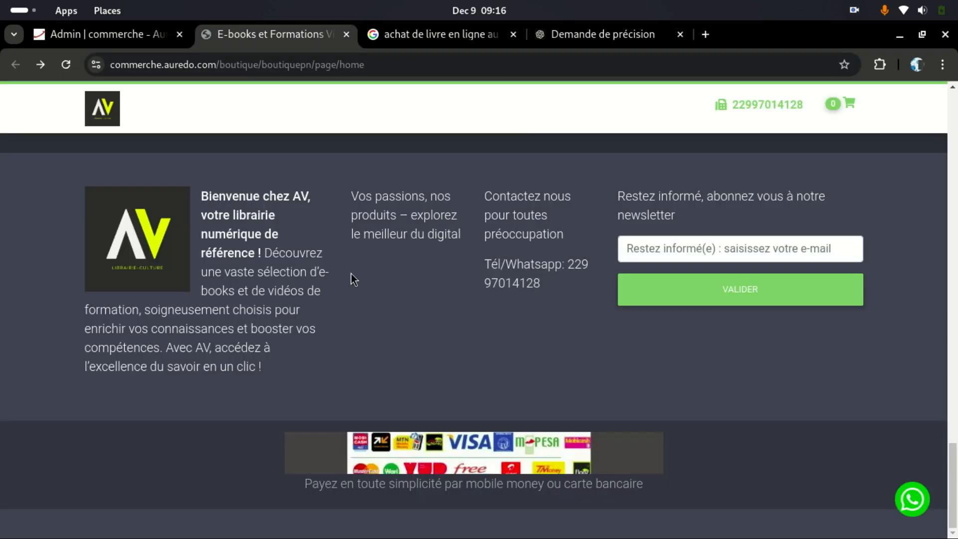
left_click(552, 33)
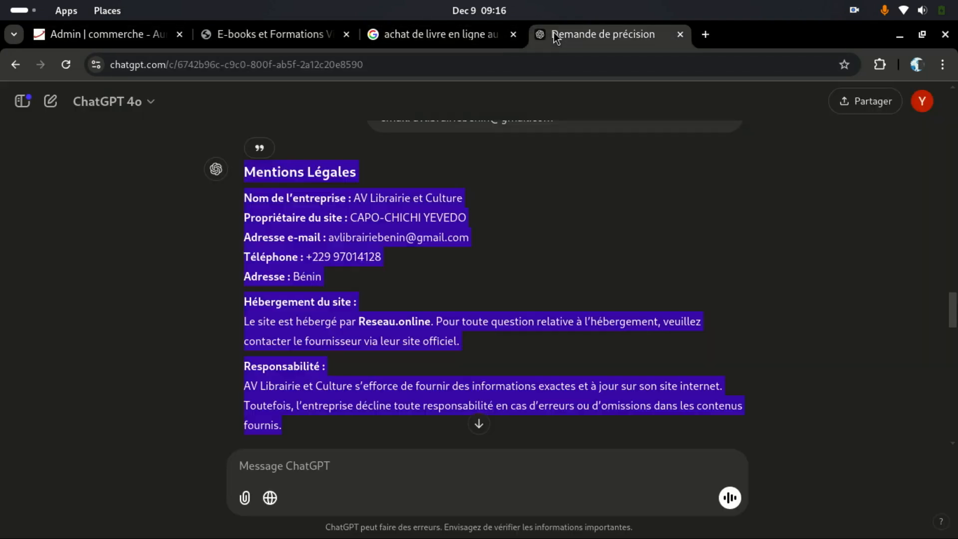
scroll(355, 295, "down", 5)
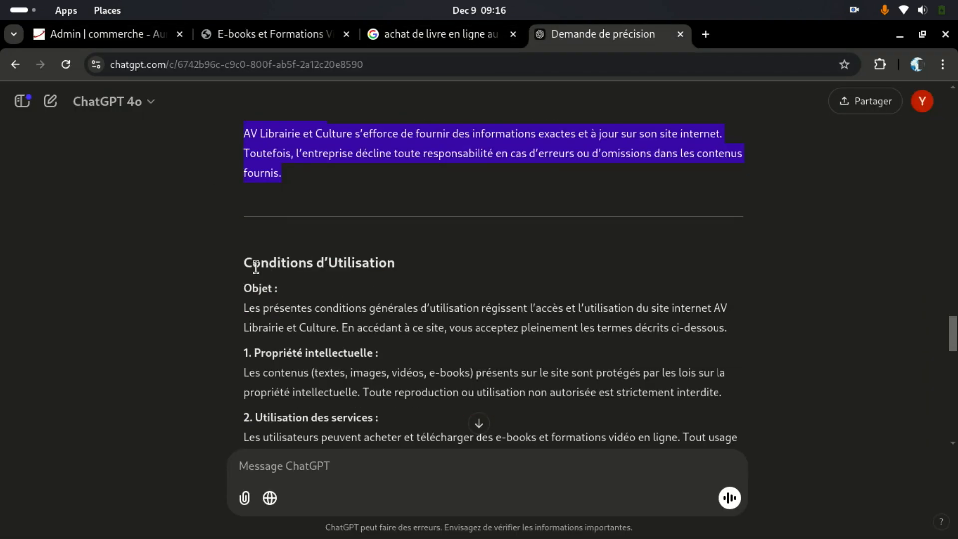
left_click_drag(305, 260, 417, 264)
right_click(384, 261)
left_click(391, 279)
left_click(256, 36)
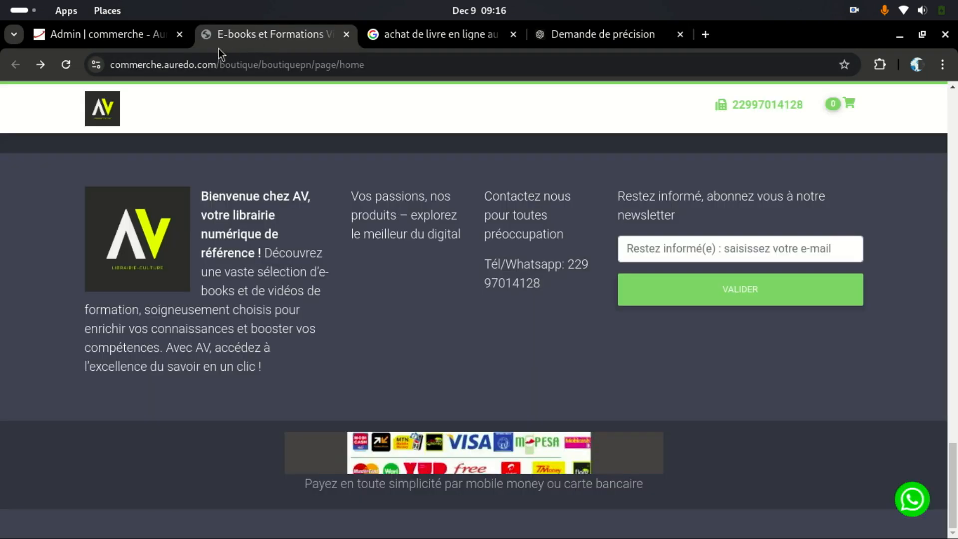
left_click(95, 36)
left_click(335, 243)
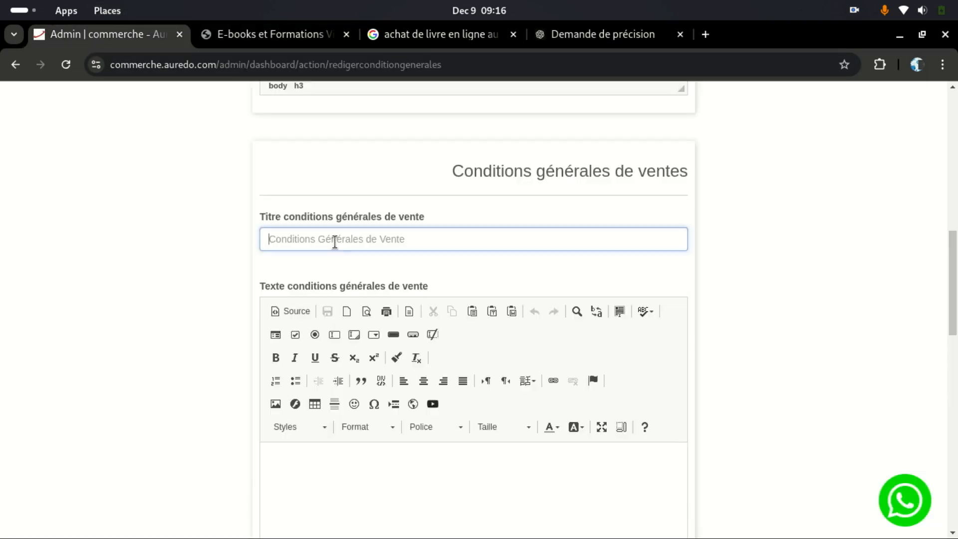
Step: Paste the Conditions d'Utilisation title and its Objet-to-section-4 text into the sales conditions form
key("ctrl+v")
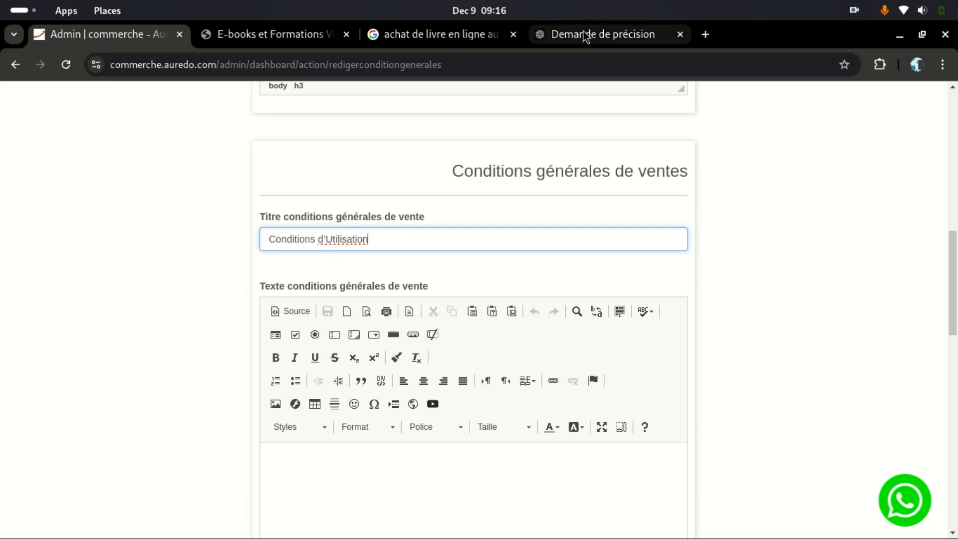
left_click(541, 34)
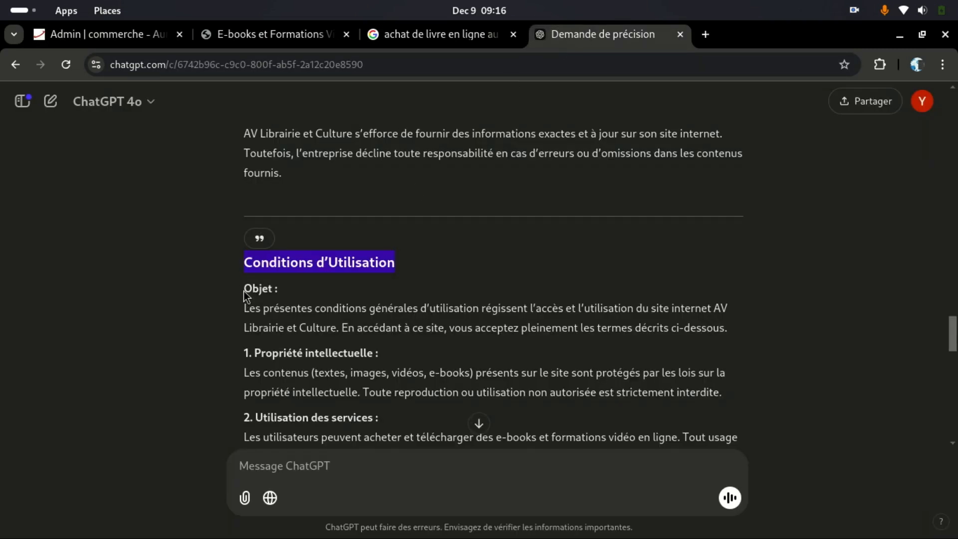
left_click_drag(253, 371, 531, 364)
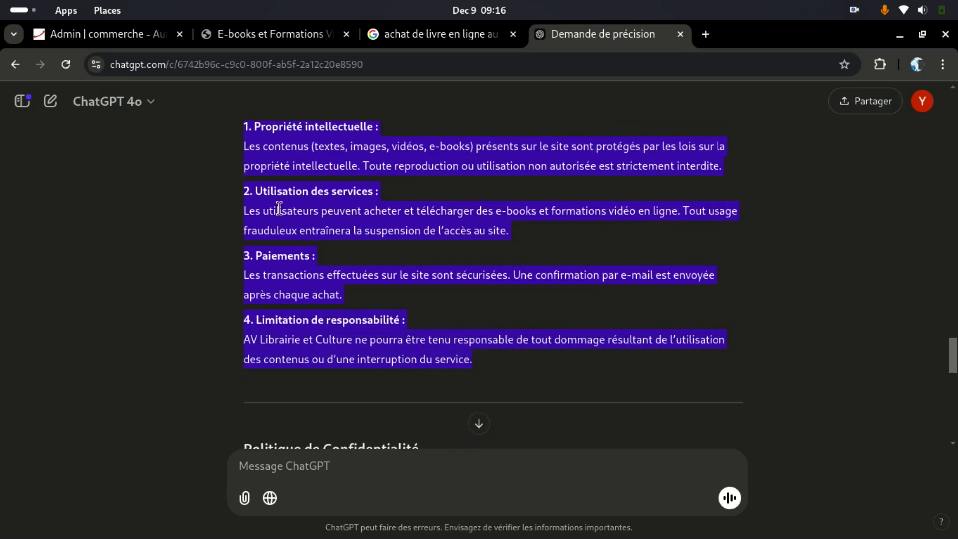
right_click(306, 204)
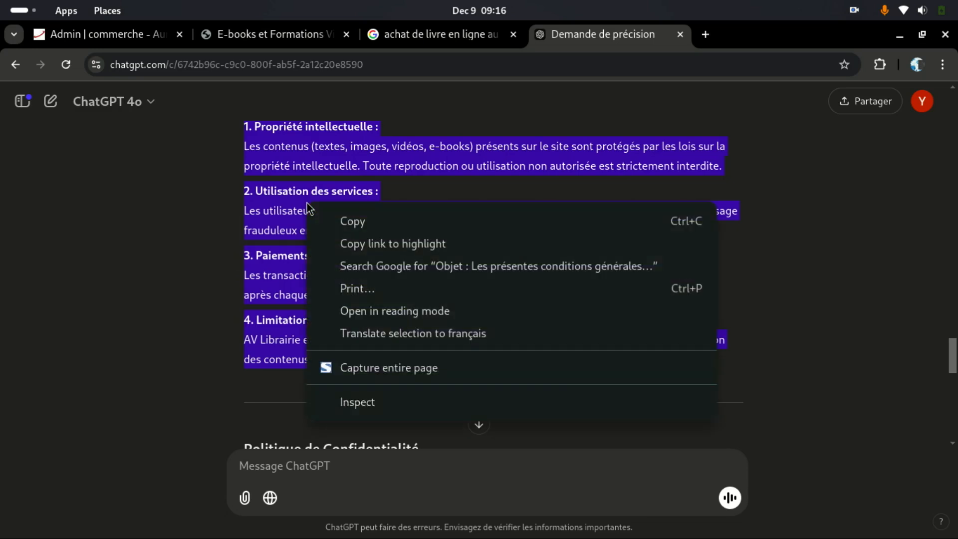
left_click(348, 221)
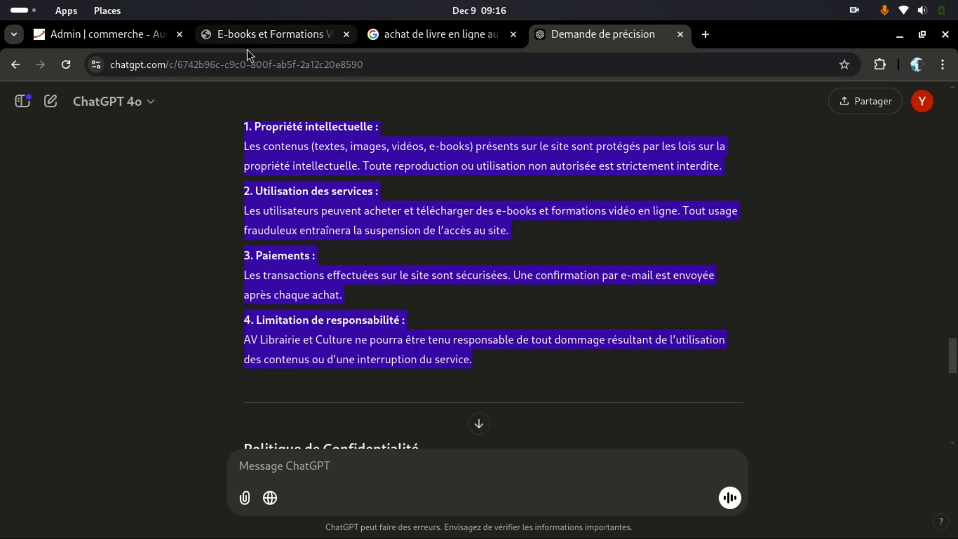
left_click(259, 40)
left_click(80, 40)
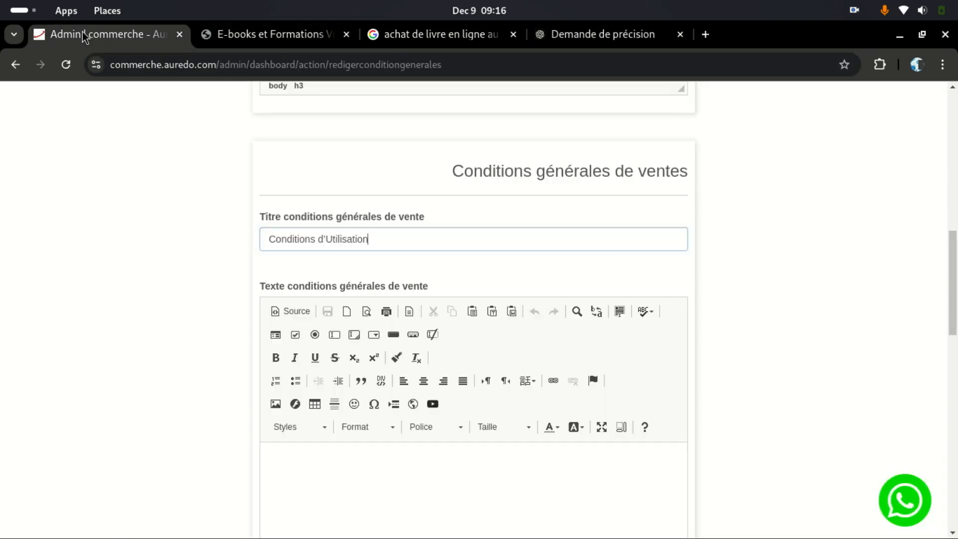
left_click(333, 477)
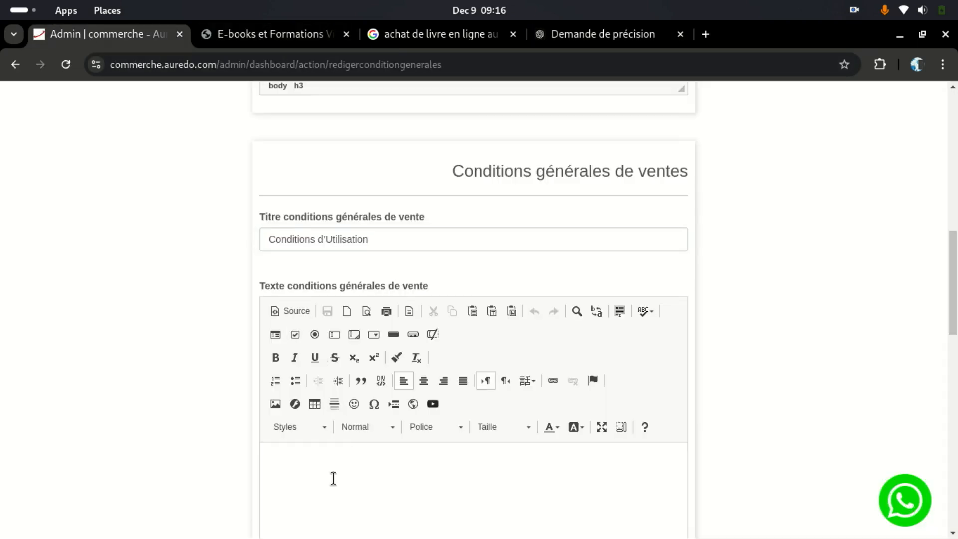
key("ctrl+v")
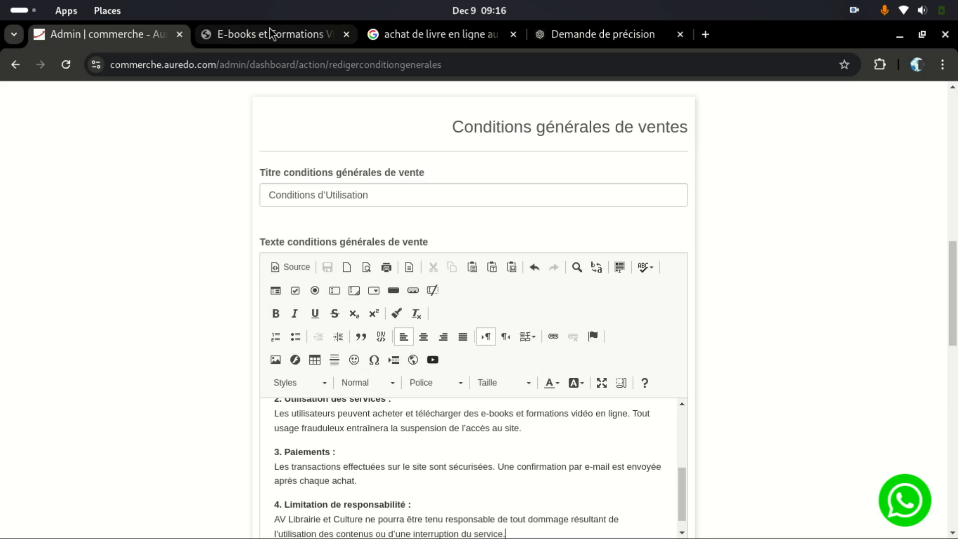
Step: Copy the Politique de Confidentialité heading from ChatGPT's reply and return to the admin editor
left_click(270, 31)
left_click(599, 34)
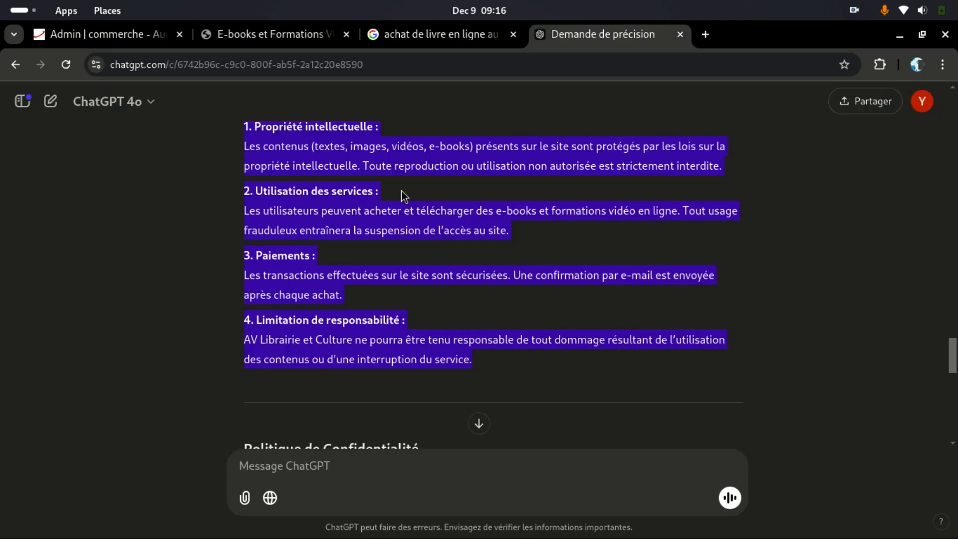
scroll(401, 190, "up", 5)
scroll(401, 190, "down", 8)
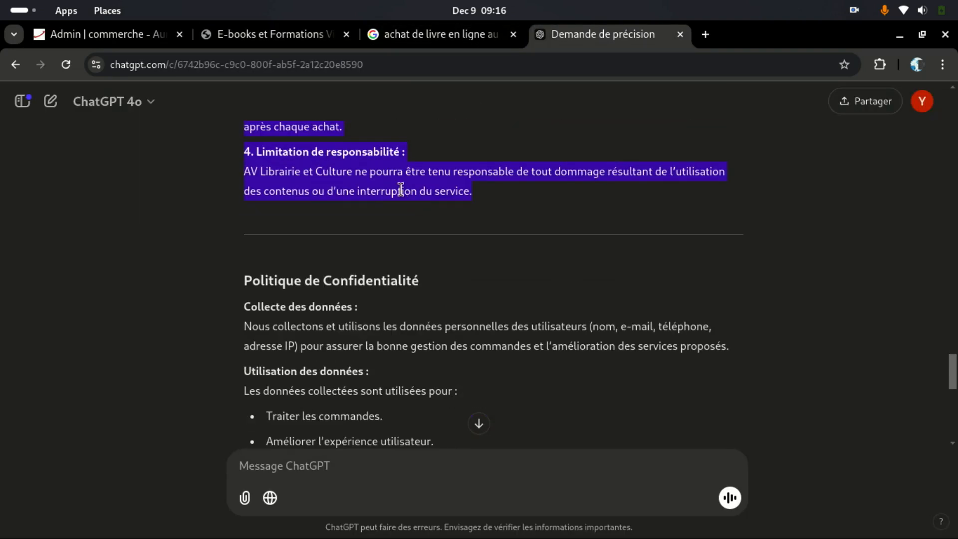
scroll(401, 192, "down", 3)
scroll(394, 209, "up", 3)
scroll(393, 205, "down", 3)
scroll(393, 206, "up", 1)
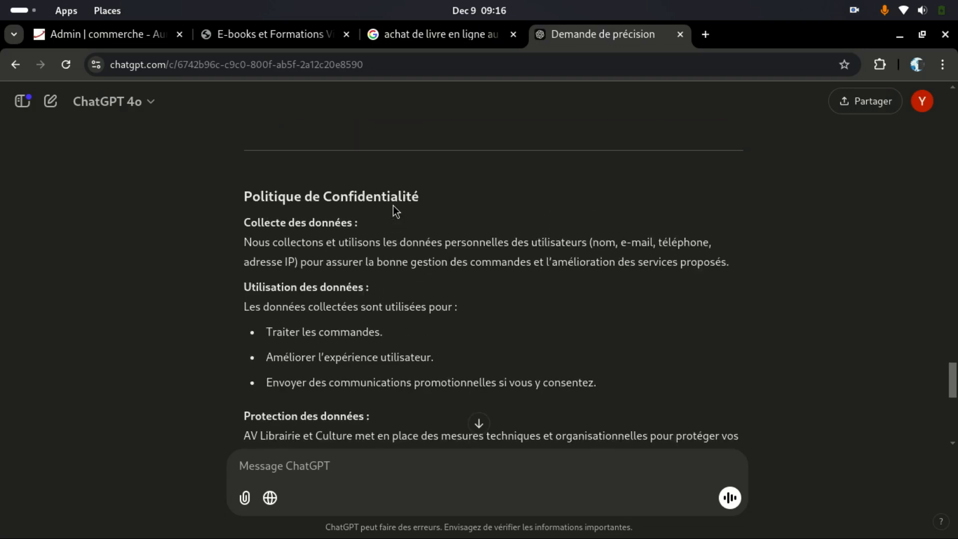
left_click_drag(240, 202, 422, 204)
right_click(422, 206)
left_click(421, 210)
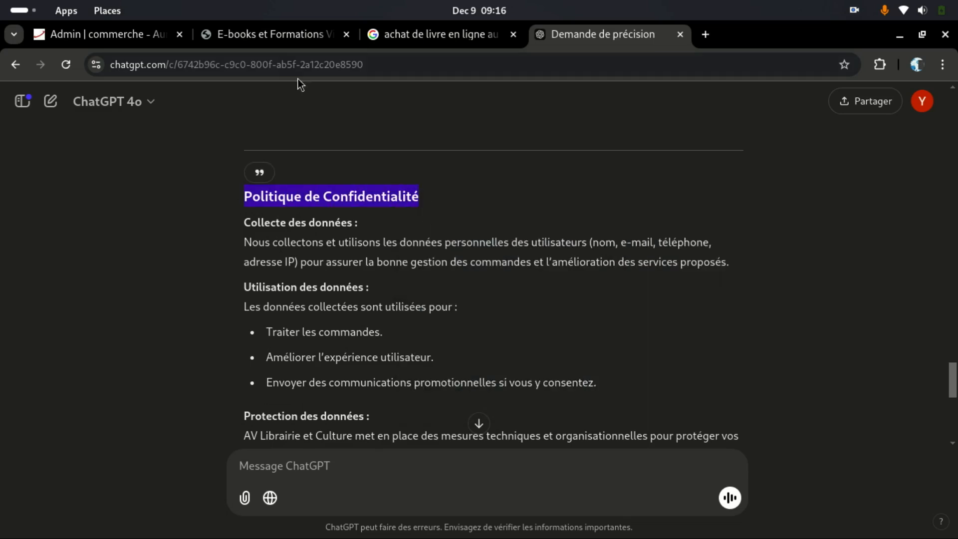
left_click(110, 38)
left_click(246, 32)
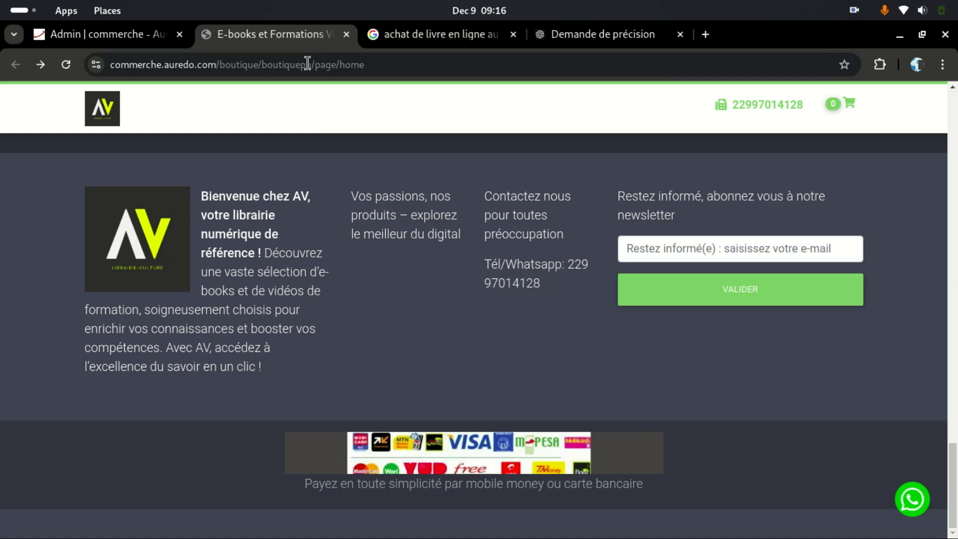
left_click(112, 39)
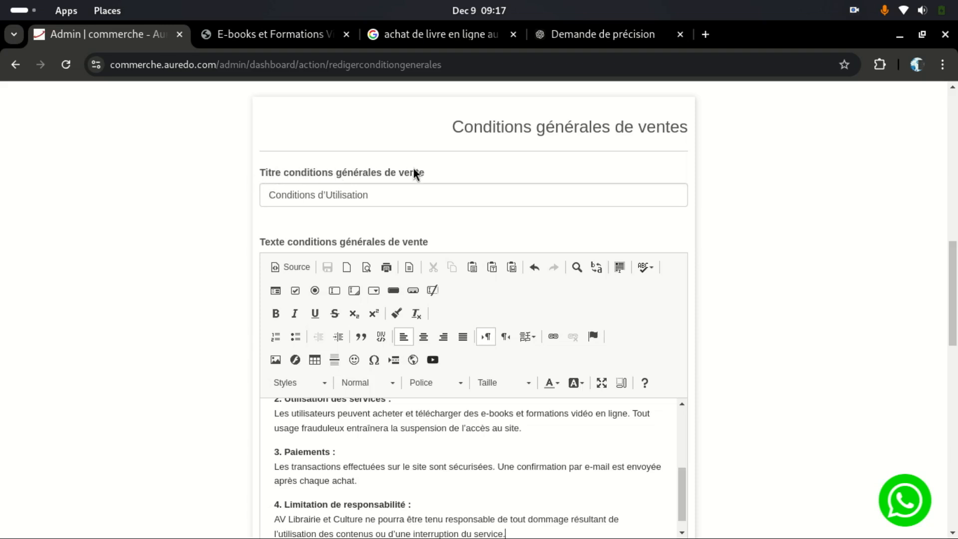
scroll(337, 268, "down", 9)
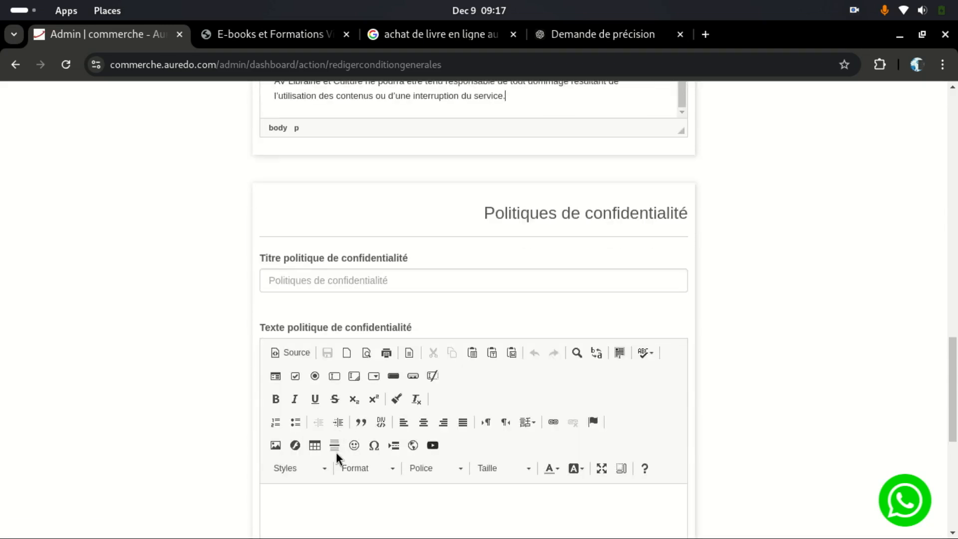
Step: Paste Politique de Confidentialité as the privacy title and ChatGPT's privacy policy into its text body
left_click(316, 283)
key("ctrl+v")
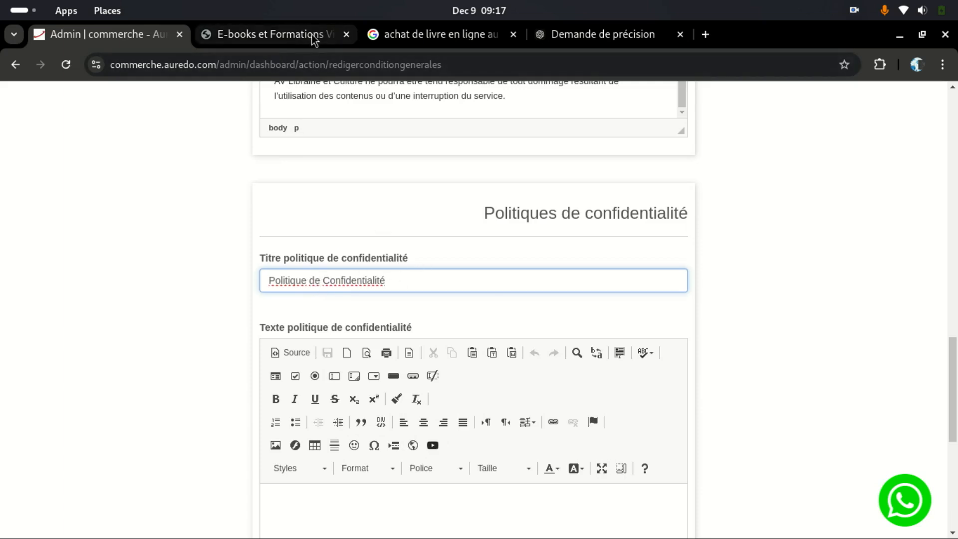
left_click(287, 40)
left_click(536, 39)
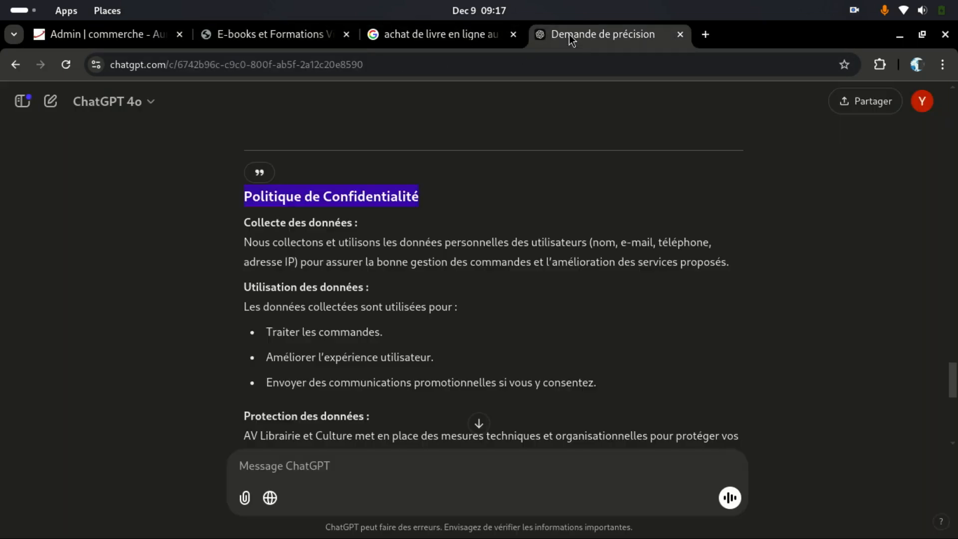
left_click_drag(243, 224, 353, 409)
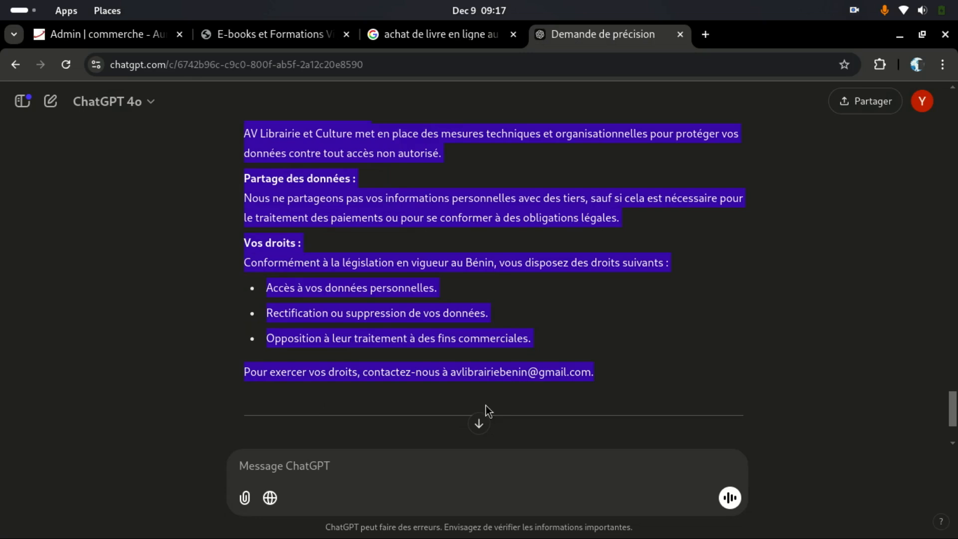
right_click(366, 273)
left_click(388, 282)
left_click(100, 34)
left_click(280, 491)
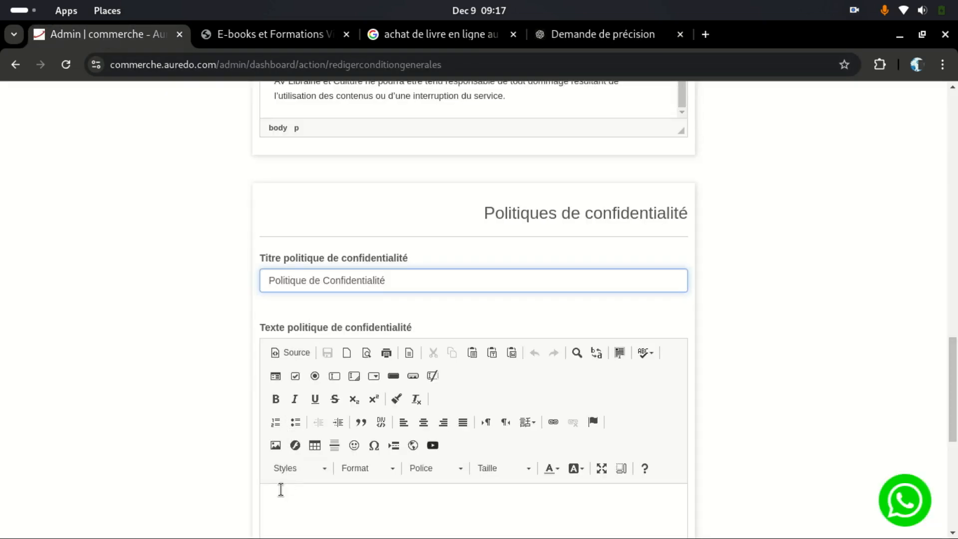
key("ctrl+v")
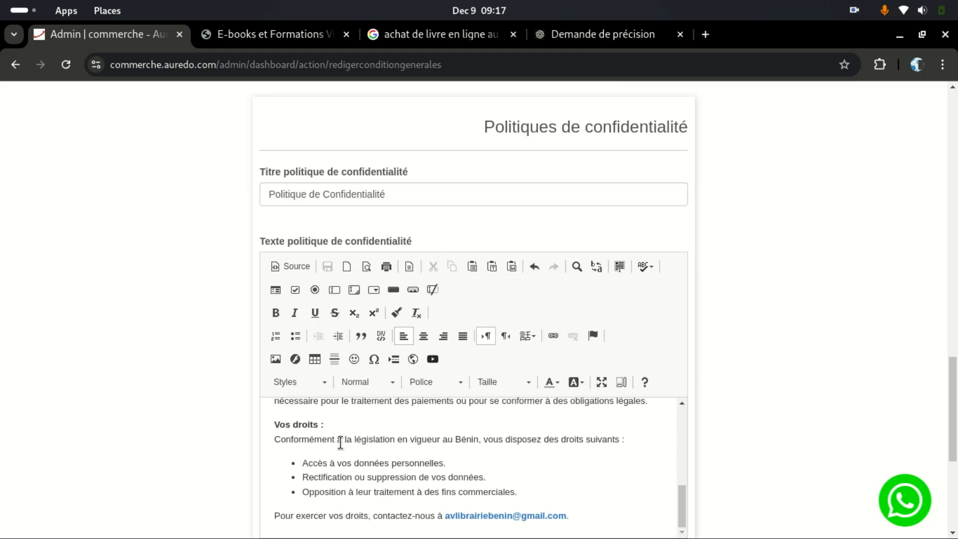
scroll(551, 456, "down", 4)
scroll(551, 456, "down", 1)
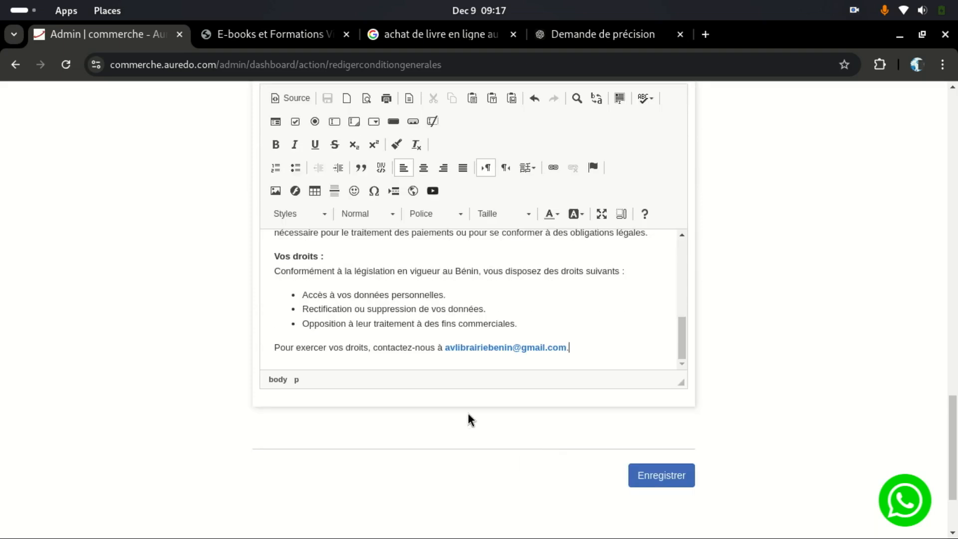
Step: Set the whole privacy policy text to font size 16
left_click(597, 355)
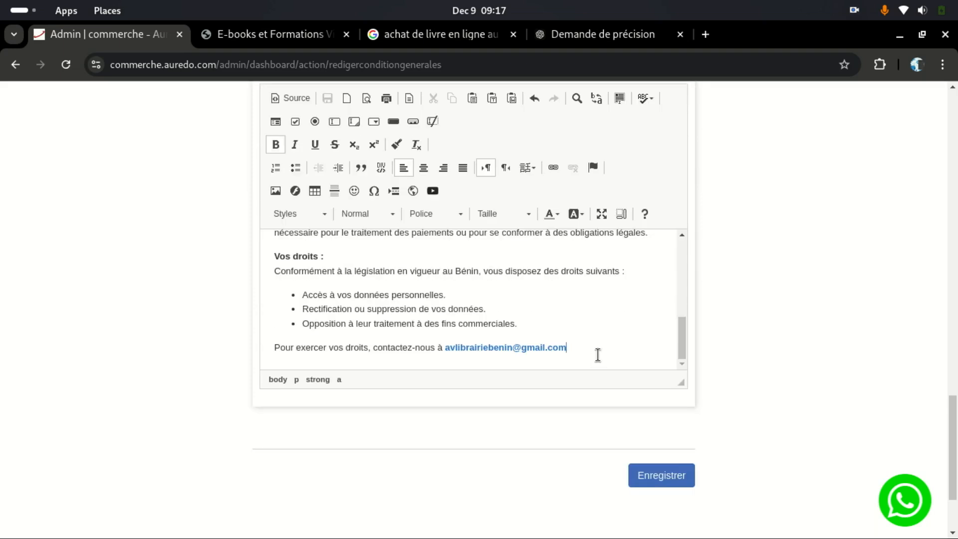
left_click_drag(583, 346, 241, 167)
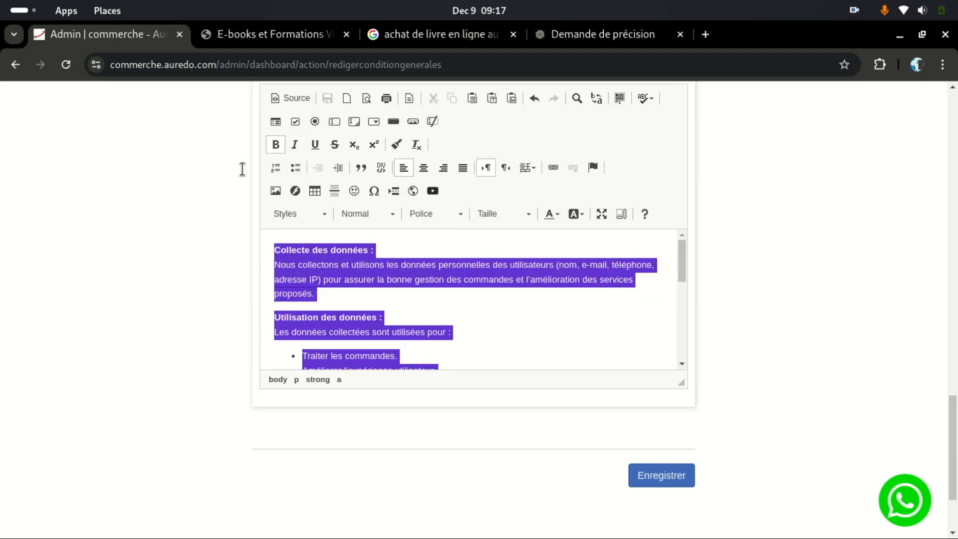
left_click(526, 218)
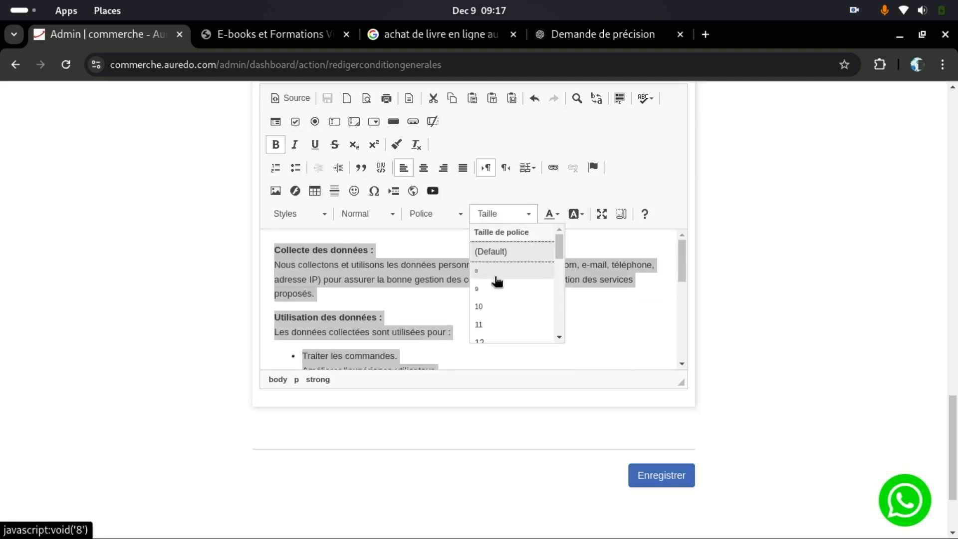
scroll(499, 289, "down", 2)
left_click(489, 301)
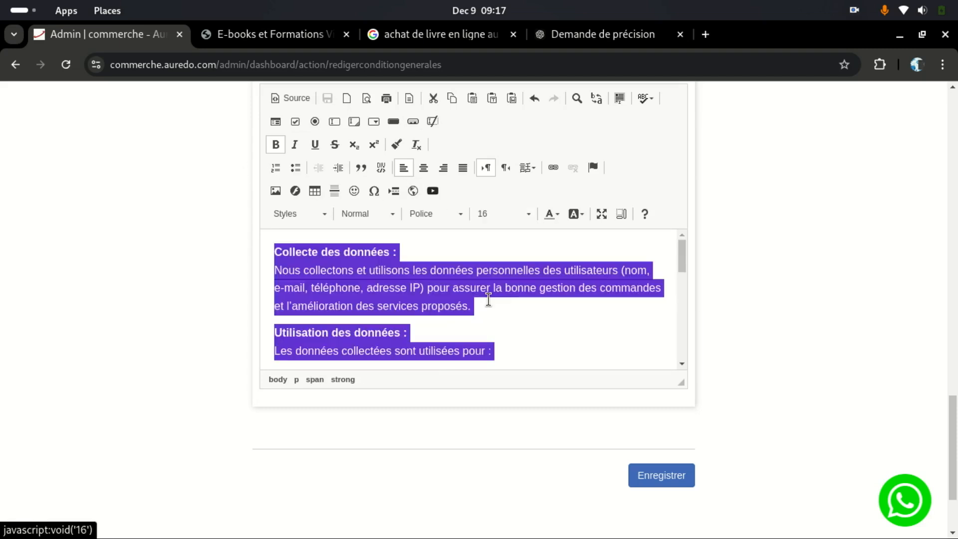
scroll(430, 293, "up", 3)
scroll(434, 293, "up", 3)
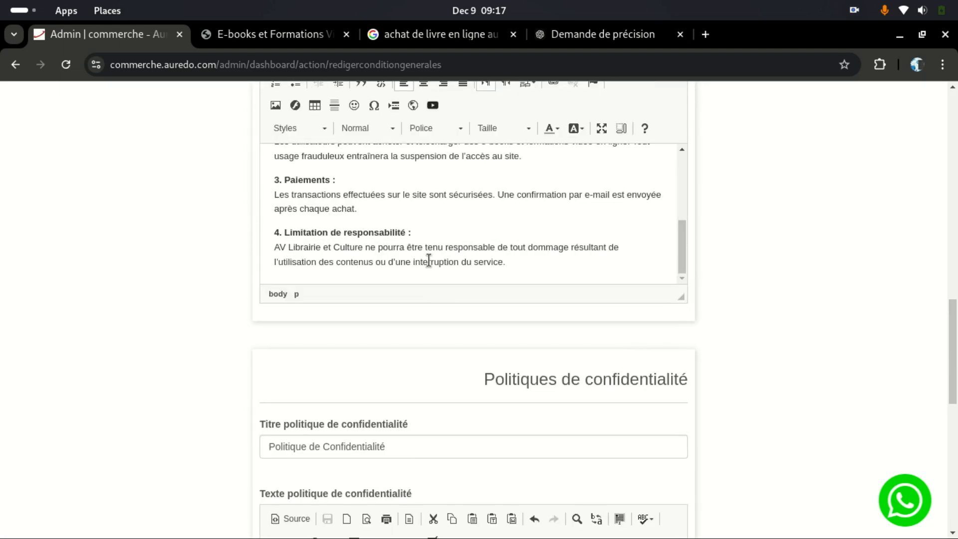
scroll(404, 209, "up", 5)
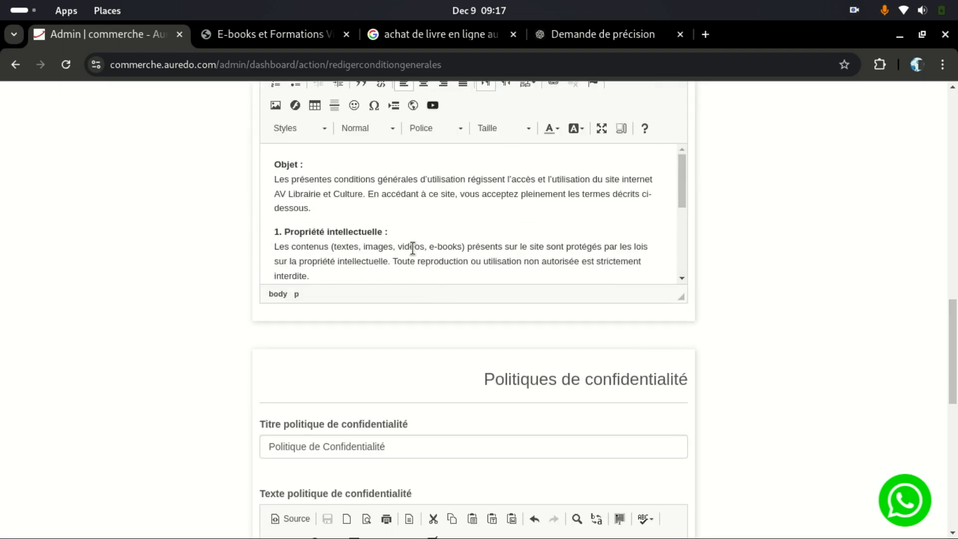
Step: Set all of the conditions editor's text to font size 16
key("ctrl+a")
scroll(455, 211, "up", 6)
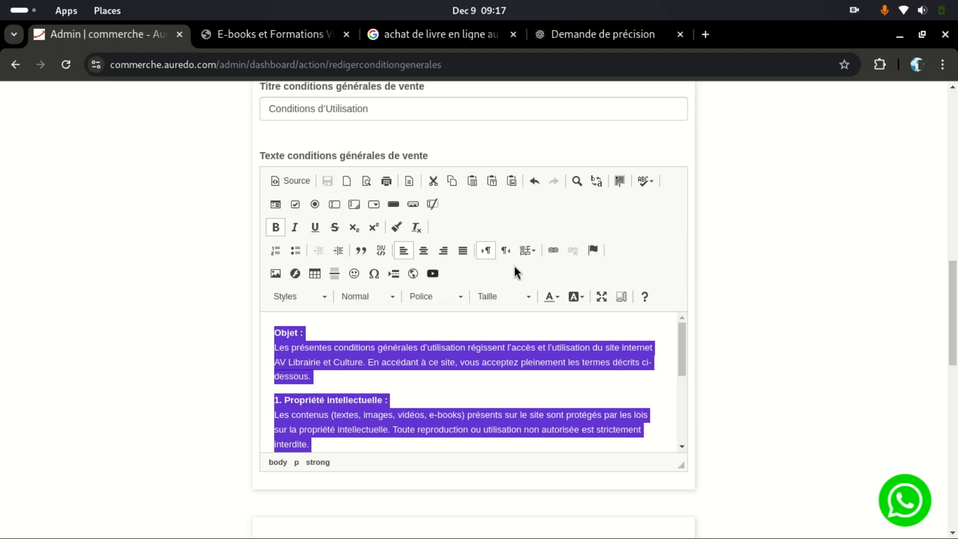
scroll(403, 215, "up", 3)
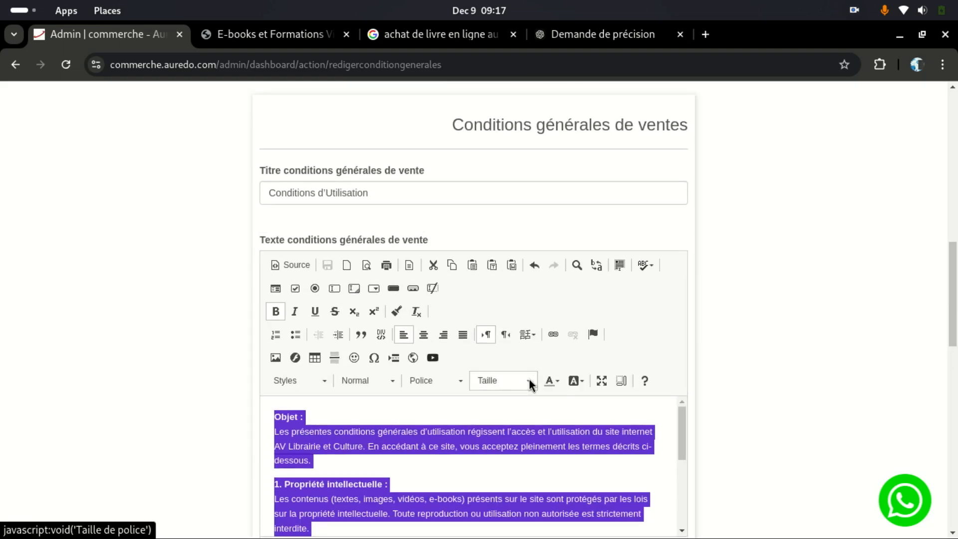
left_click(530, 384)
scroll(497, 451, "down", 2)
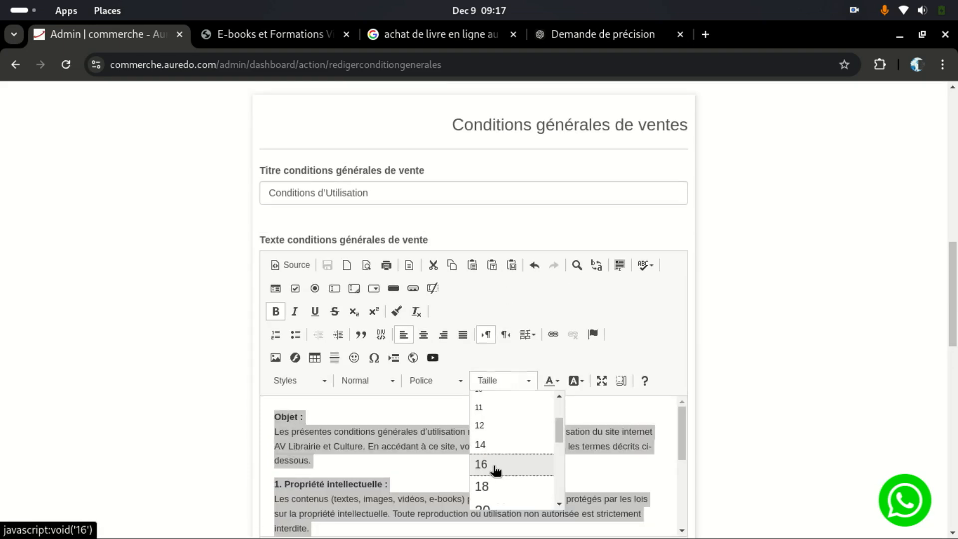
left_click(496, 465)
scroll(448, 300, "up", 9)
left_click(408, 247)
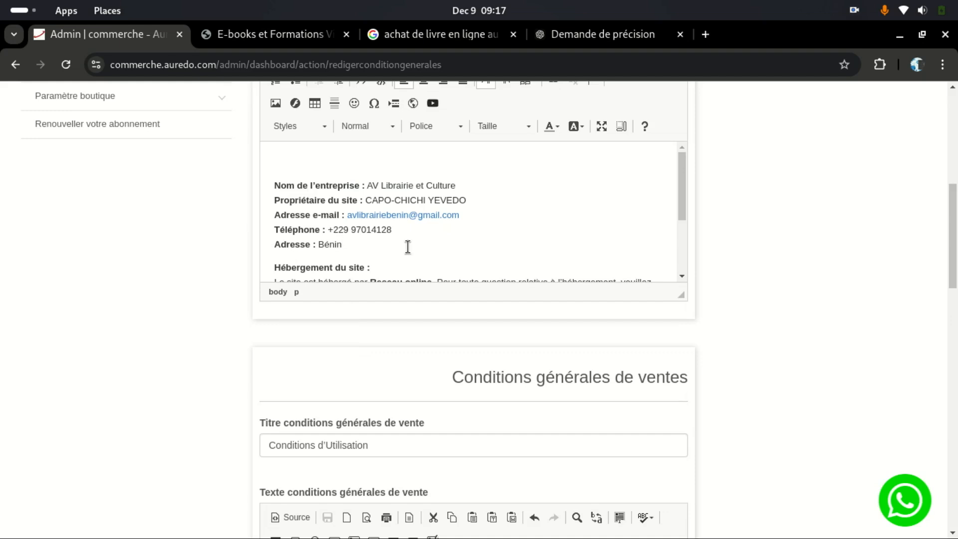
Step: Set all text in the upper editor to font size 16
key("ctrl+a")
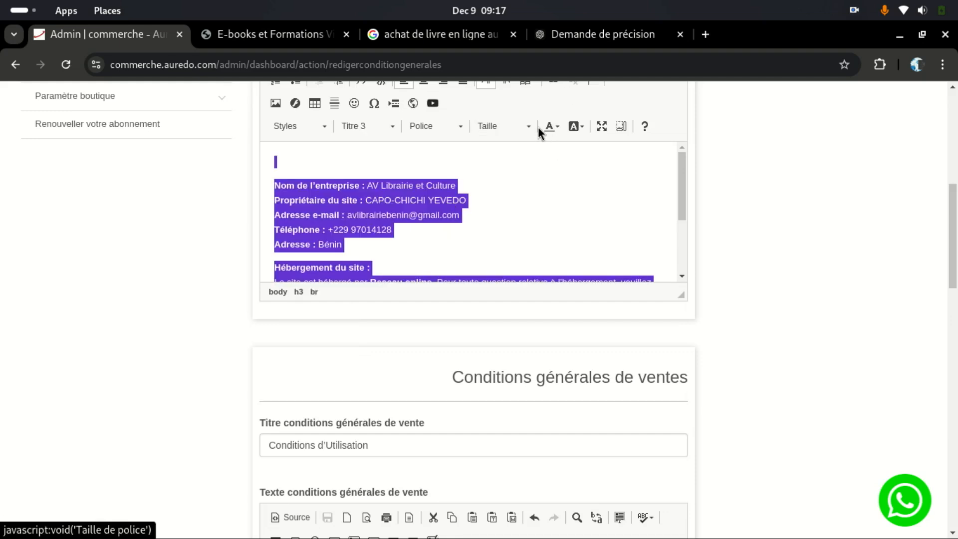
left_click(525, 127)
scroll(507, 210, "down", 2)
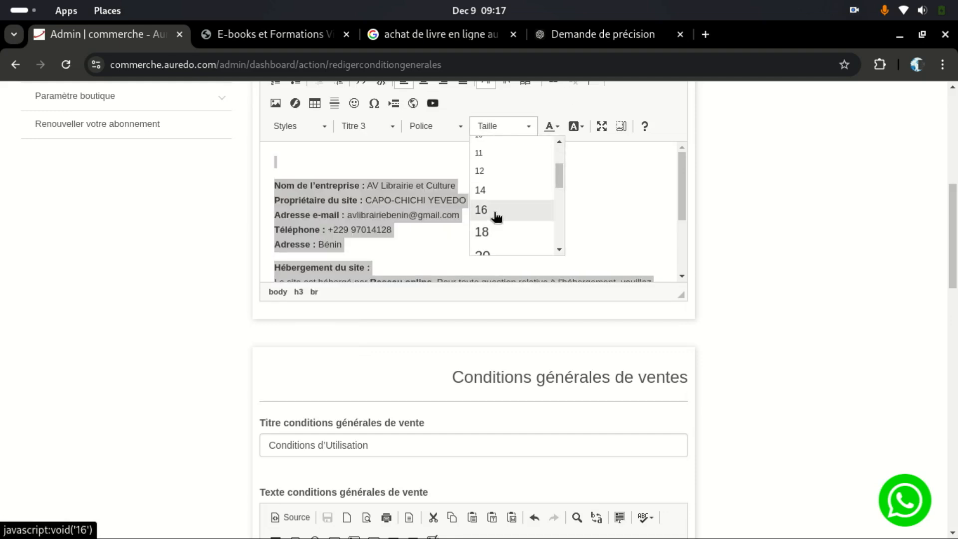
left_click(495, 215)
scroll(654, 246, "down", 10)
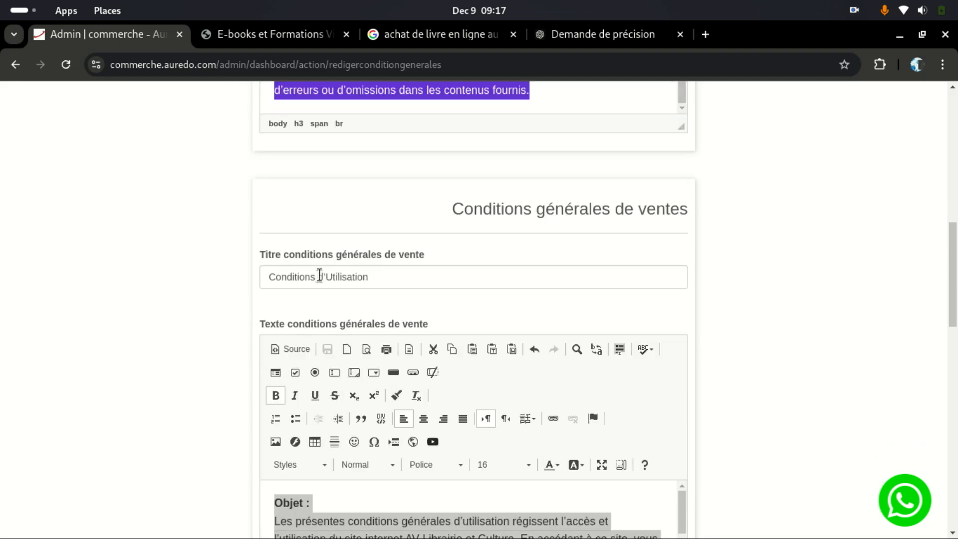
Step: Copy the phrase 'conditions générales de vente' and bring up the shop storefront
left_click_drag(284, 255, 425, 260)
right_click(421, 258)
left_click(453, 271)
left_click(294, 33)
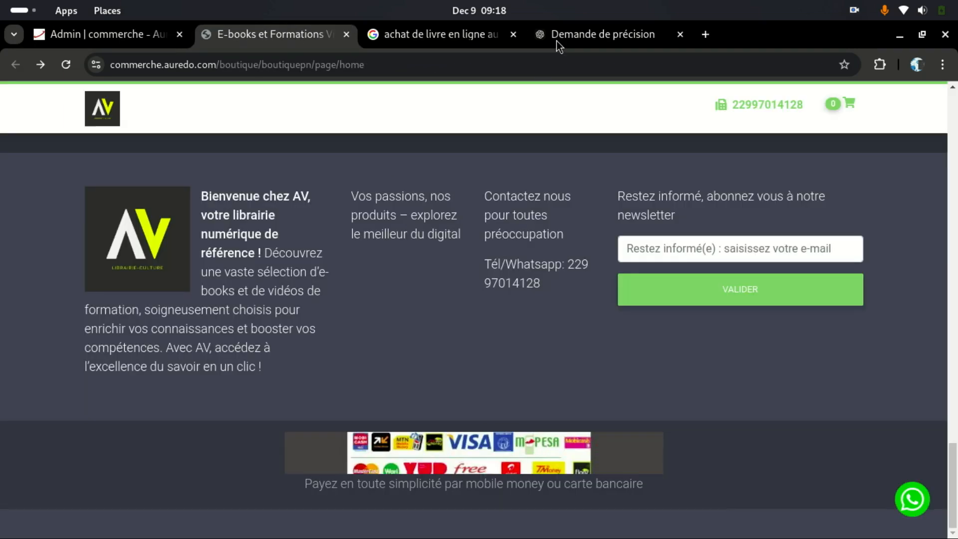
Step: Ask ChatGPT: 'Rédige moi les conditions générales de vente'
left_click(555, 41)
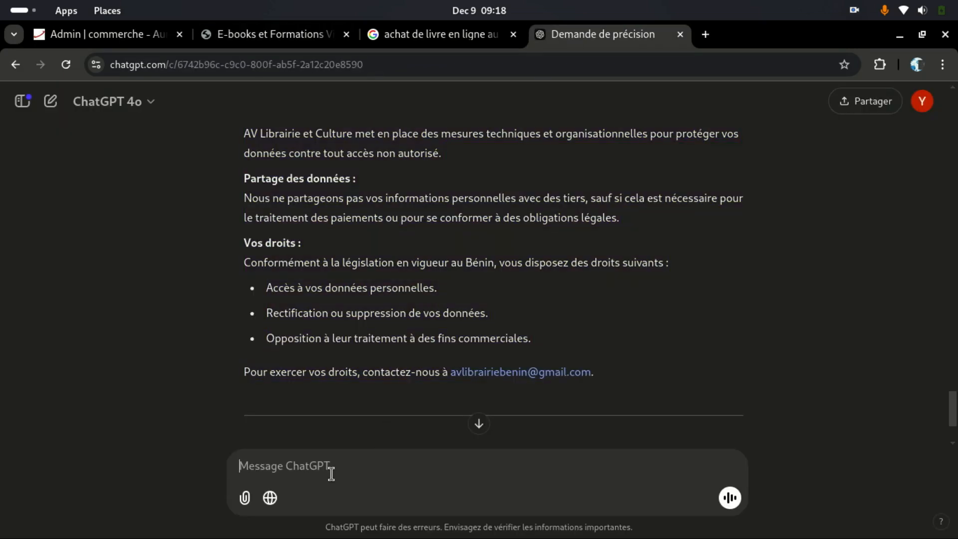
type("F")
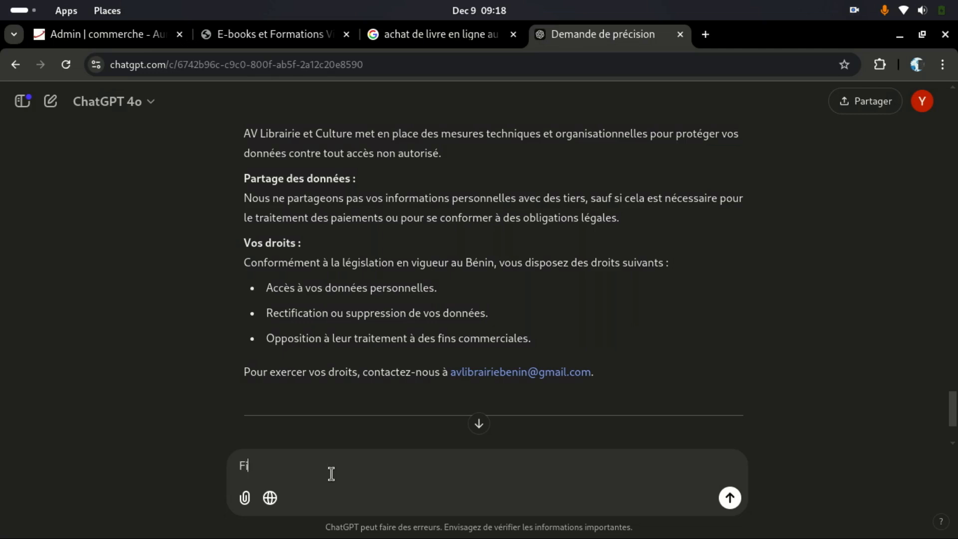
key("BackSpace")
type("R")
type("conditions générales de vente")
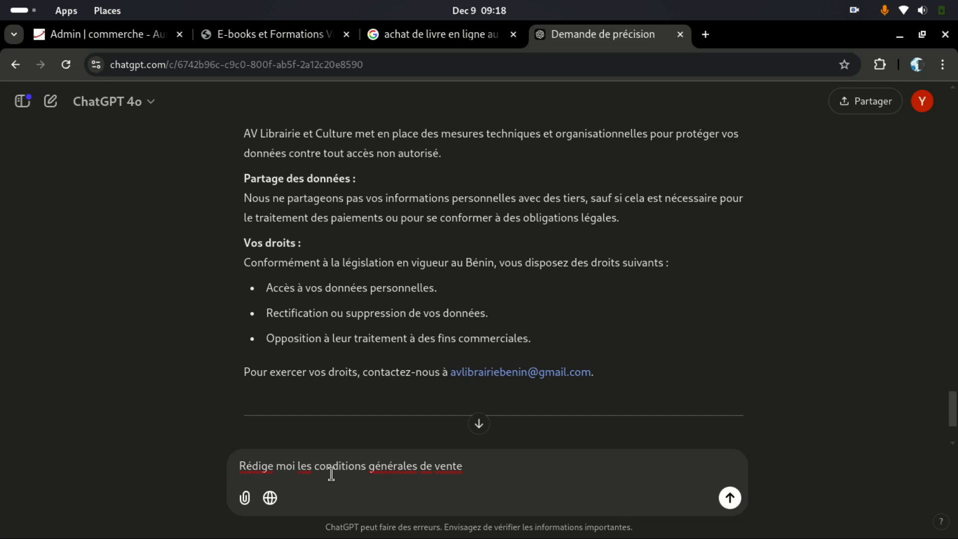
key("Return")
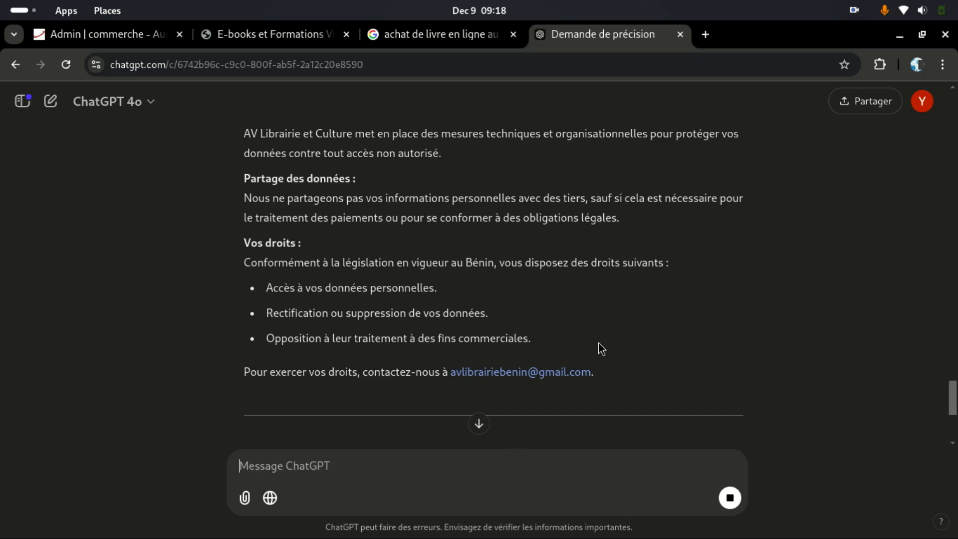
Step: Copy ChatGPT's full twelve-section CGV reply and return to the shop's CGV form
scroll(597, 342, "down", 5)
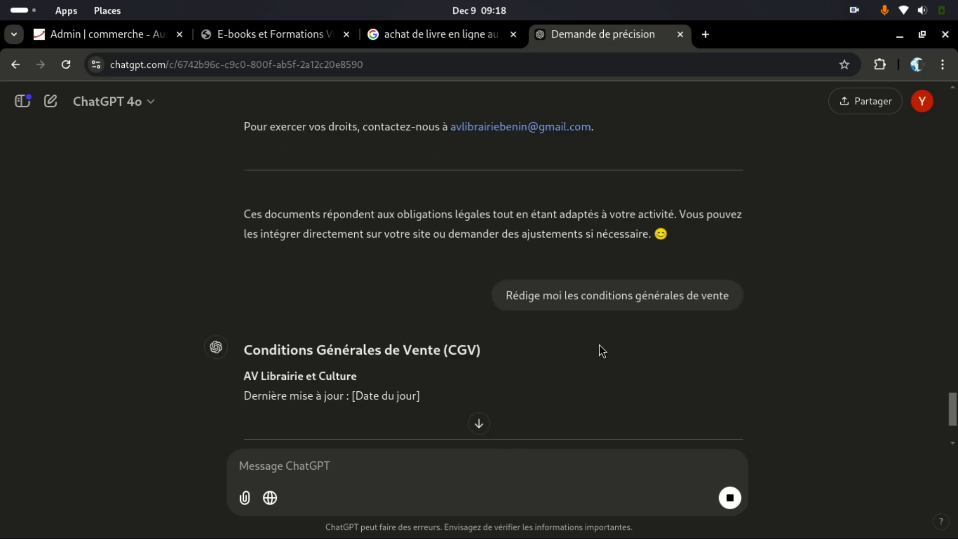
scroll(600, 345, "down", 4)
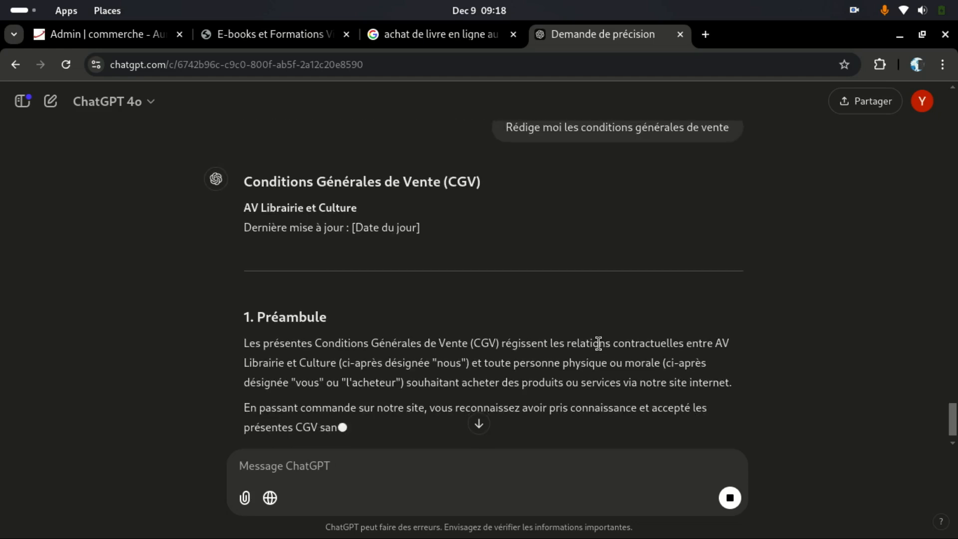
scroll(600, 345, "down", 6)
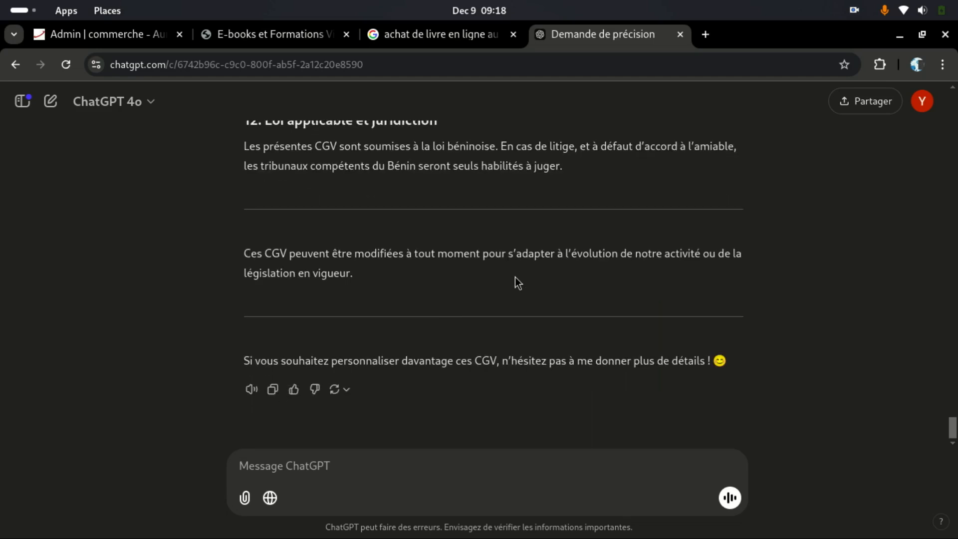
left_click_drag(396, 180, 290, 355)
left_click_drag(231, 286, 256, 296)
right_click(268, 309)
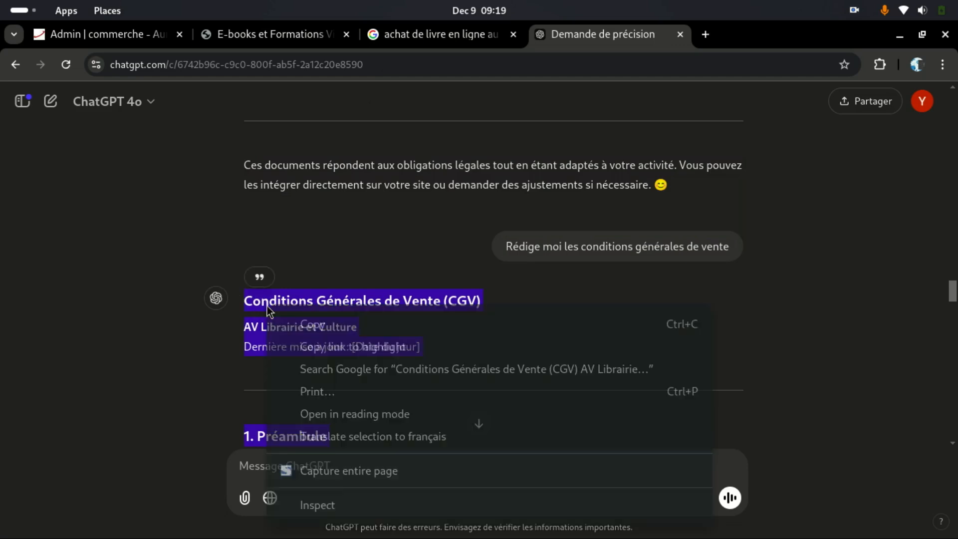
left_click(276, 325)
left_click(96, 38)
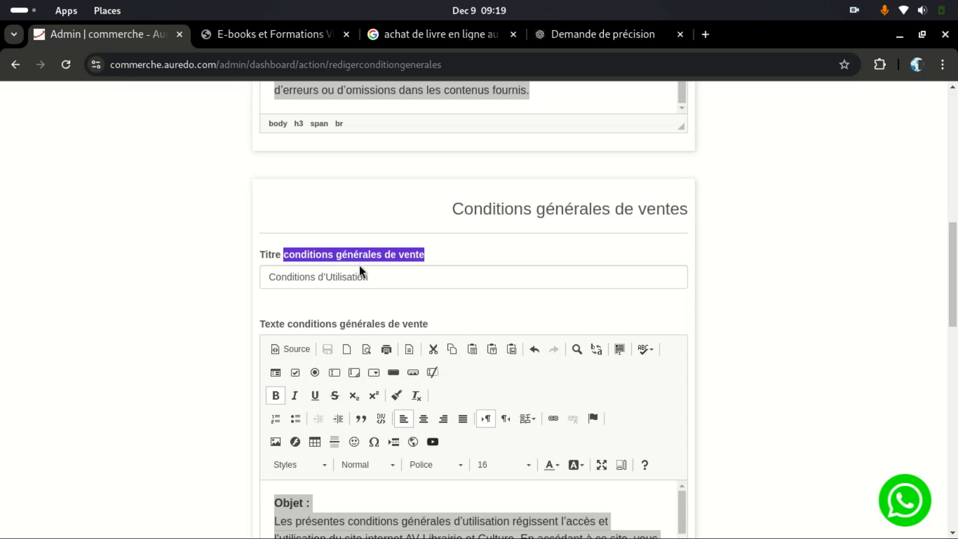
Step: Trim the title's last character and replace the sales-terms body with the pasted ChatGPT CGV
left_click(370, 275)
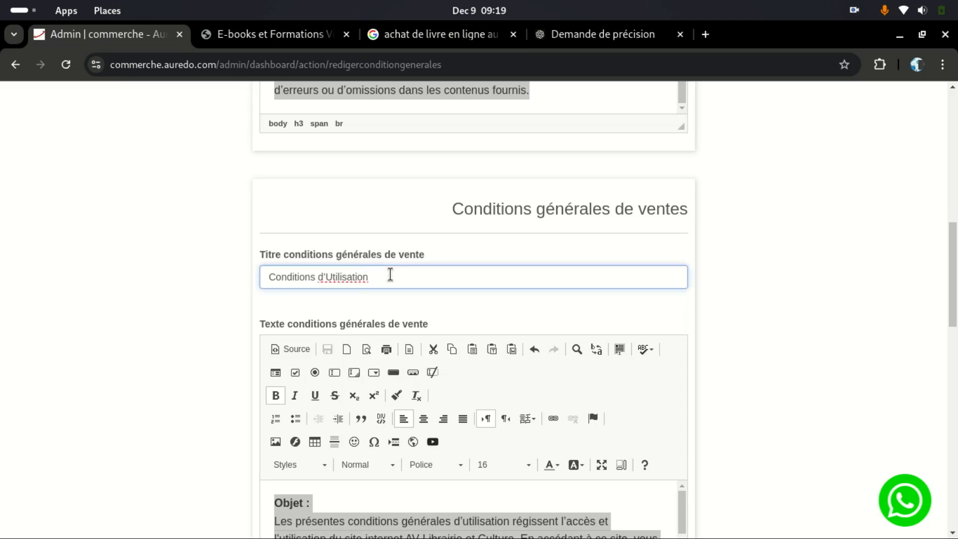
scroll(391, 351, "down", 3)
key("BackSpace")
left_click(353, 377)
key("ctrl+a")
key("Delete")
key("ctrl+v")
Step: Delete the pasted 'Conditions Générales de Vente (CGV)' heading and the blank line after it
scroll(359, 377, "up", 10)
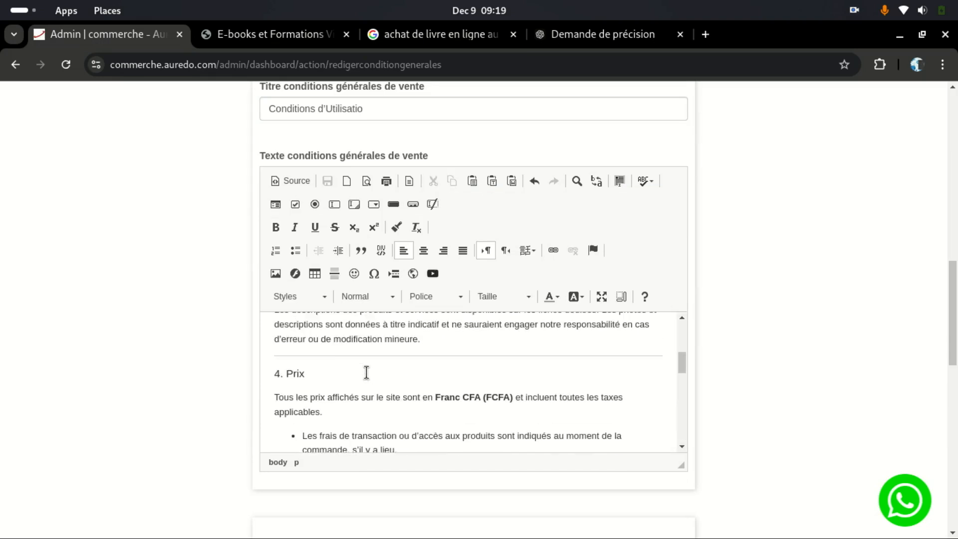
scroll(366, 372, "up", 5)
left_click_drag(473, 336, 436, 325)
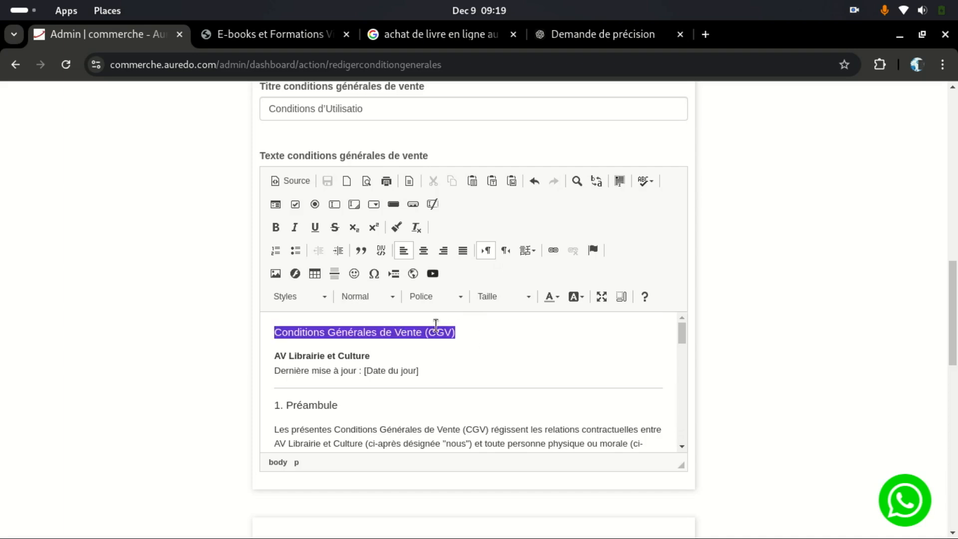
key("BackSpace")
key("Down")
key("BackSpace")
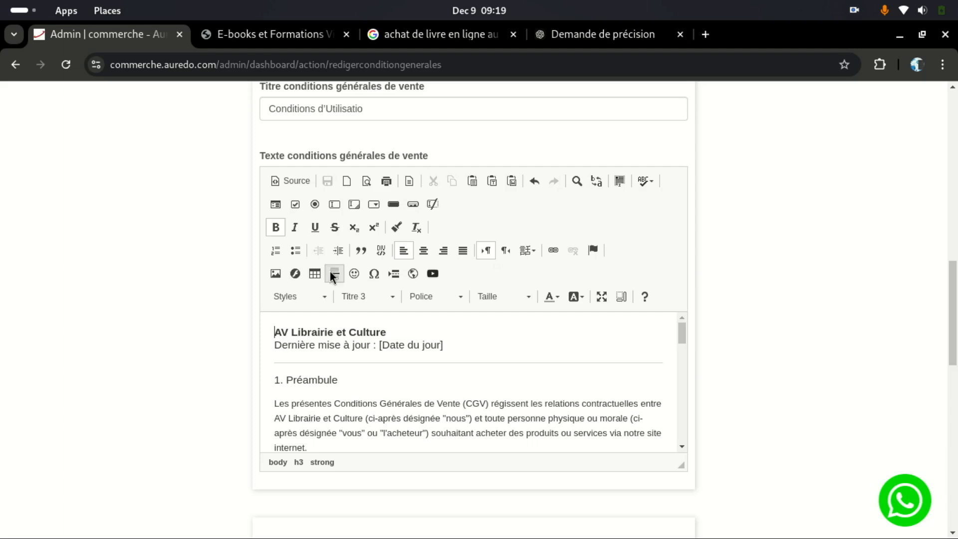
Step: Replace the title with 'Conditions Générales de Vente (CGV)'
triple_click(339, 103)
key("ctrl+v")
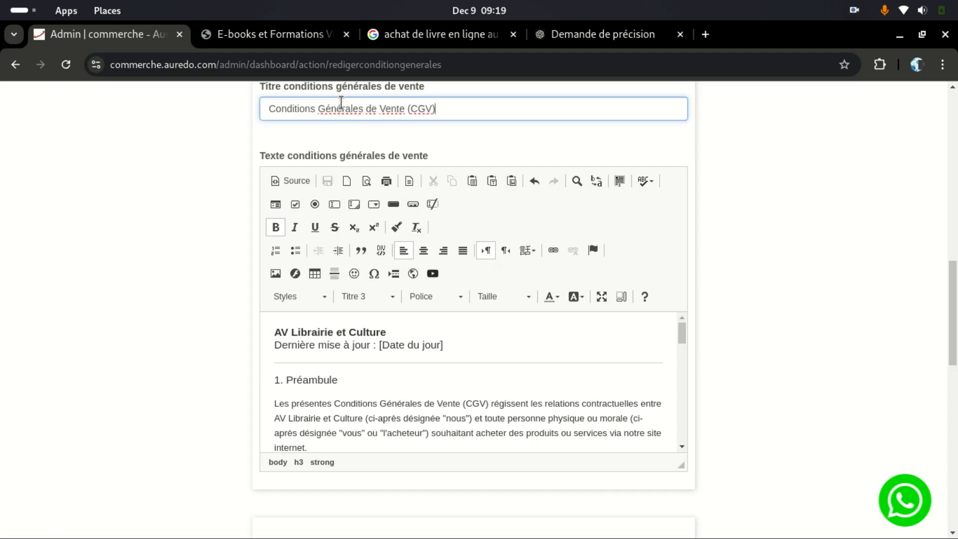
left_click(374, 364)
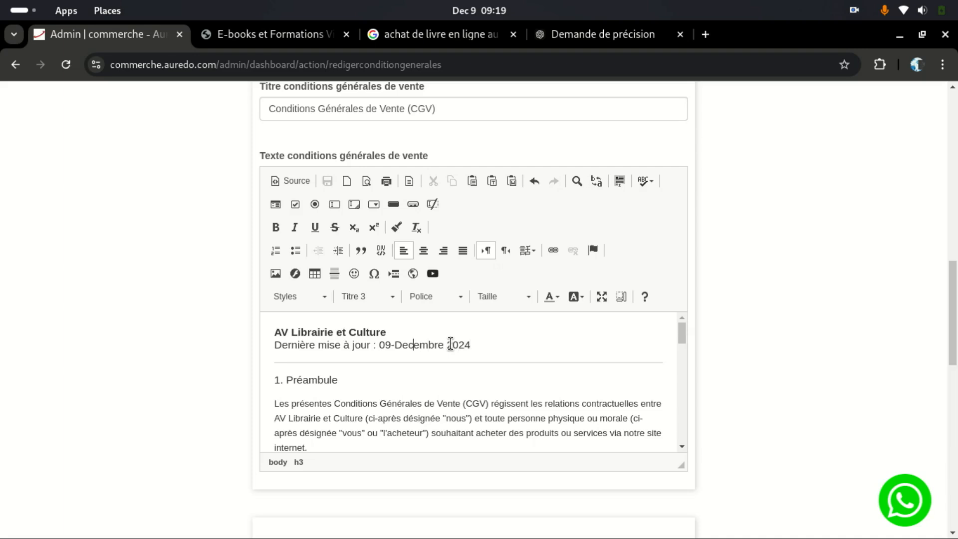
Step: Change the date to '09 Decembre 2024' and set all CGV text to size 16
key("BackSpace")
key("ctrl+a")
left_click(511, 301)
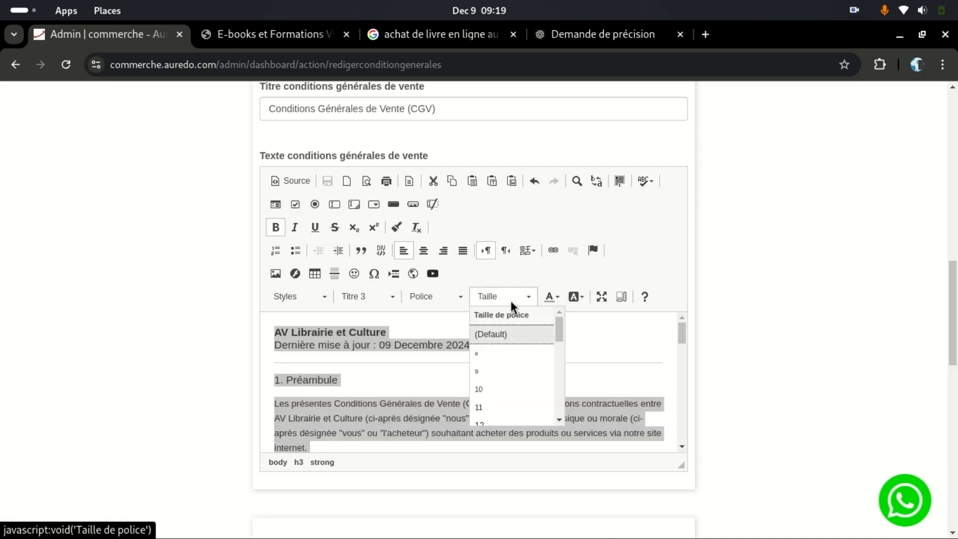
scroll(495, 370, "down", 4)
scroll(493, 326, "up", 2)
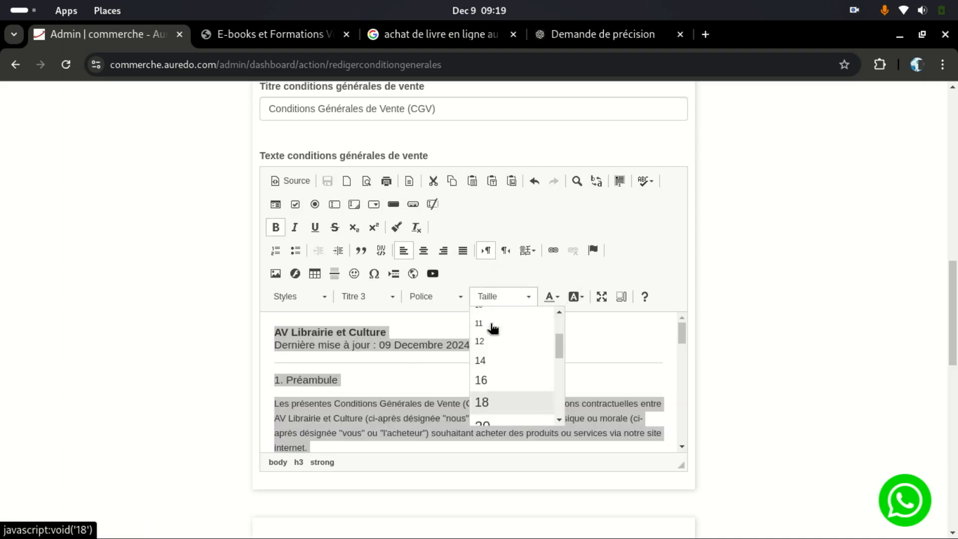
left_click(485, 382)
scroll(468, 369, "down", 5)
scroll(468, 369, "down", 10)
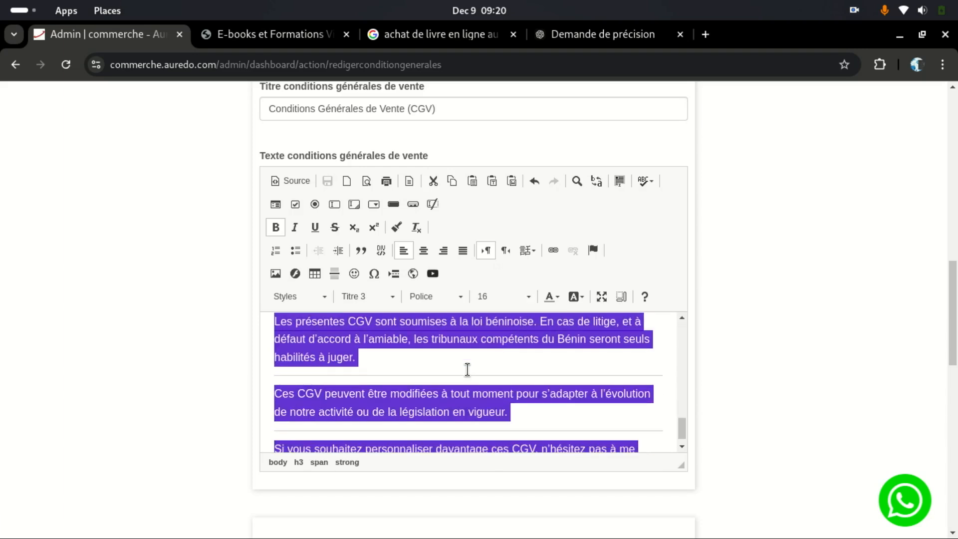
scroll(467, 370, "down", 2)
Step: Delete the final paragraph inviting readers to ask for more details
left_click(425, 427)
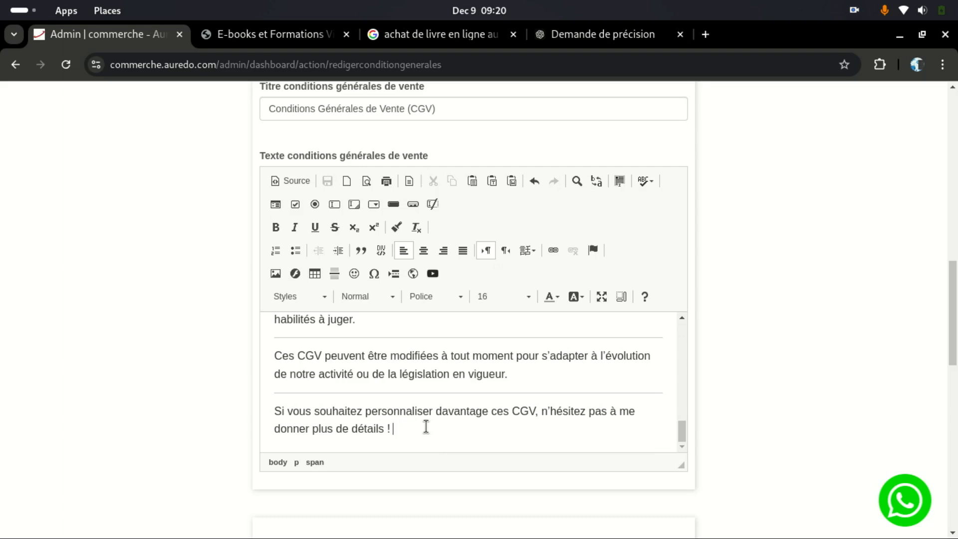
left_click_drag(405, 427, 260, 408)
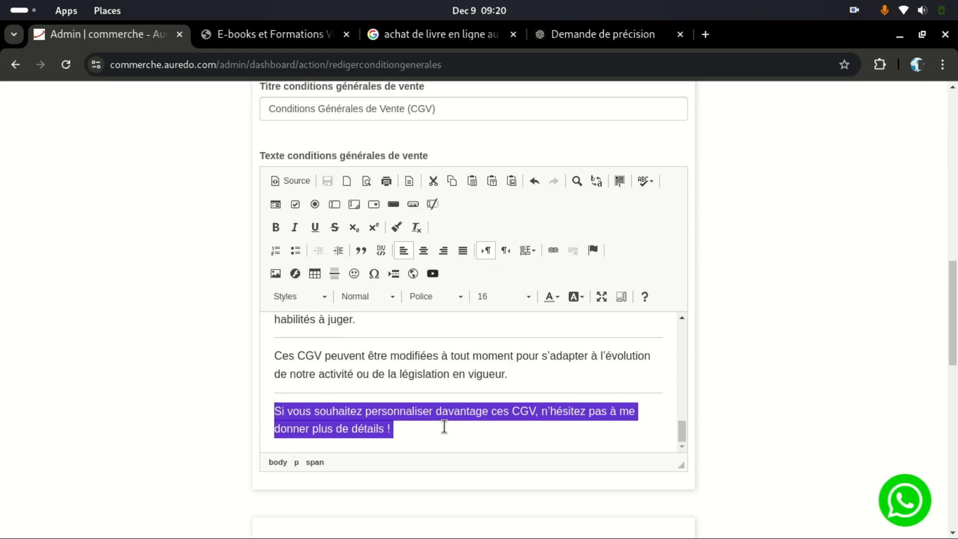
key("BackSpace")
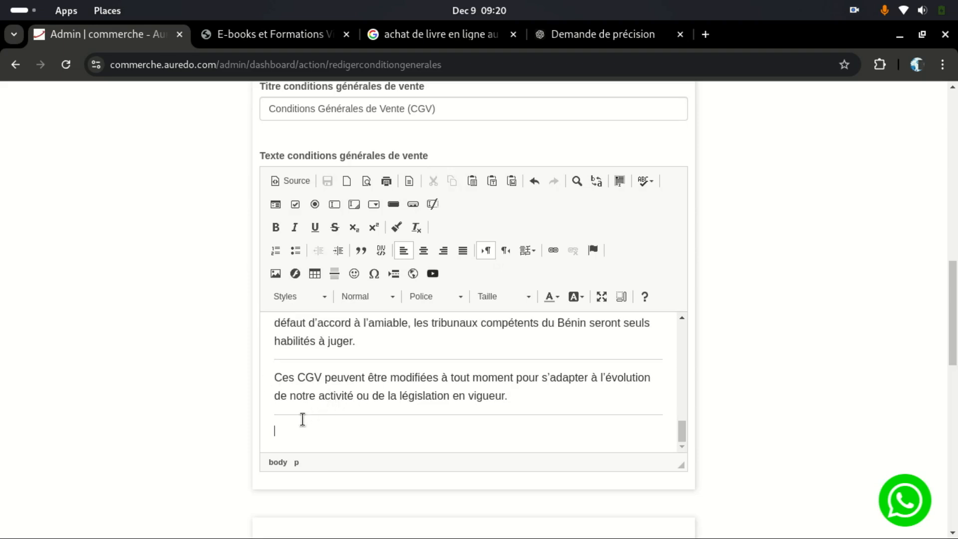
Step: Delete the paragraph about modifying the CGV, leaving section 12 as the ending
scroll(331, 394, "up", 2)
scroll(321, 384, "down", 2)
left_click_drag(274, 377, 579, 417)
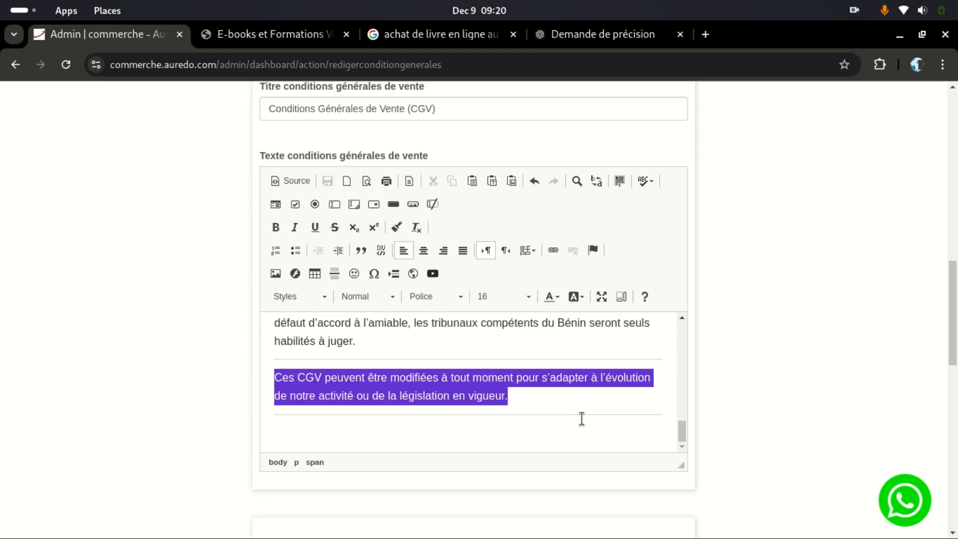
key("BackSpace")
key("BackSpace")
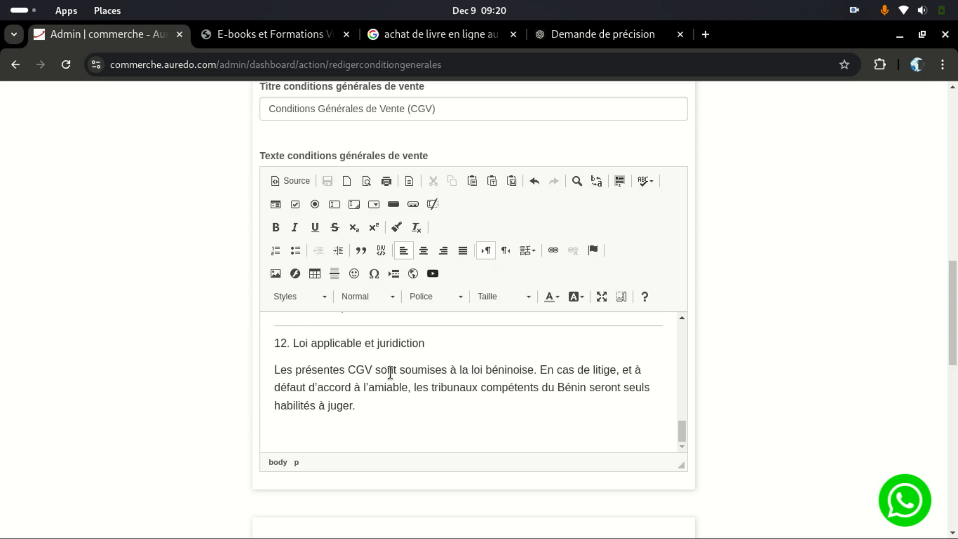
scroll(461, 372, "up", 3)
scroll(436, 379, "down", 3)
scroll(457, 255, "up", 7)
scroll(449, 214, "down", 3)
scroll(448, 215, "up", 6)
left_click(449, 214)
Step: Clear the privacy policy text selection and save the legal texts with Enregistrer
scroll(461, 205, "down", 3)
scroll(634, 255, "up", 3)
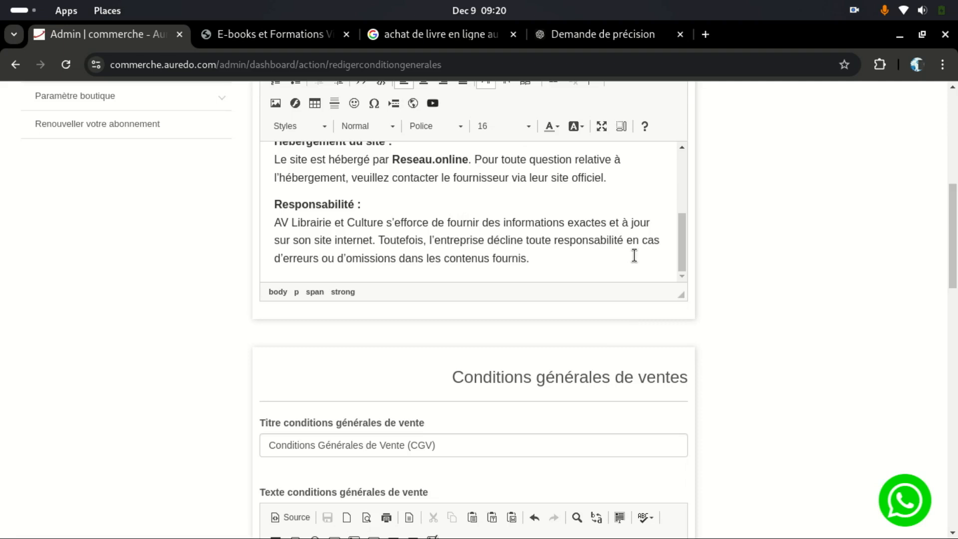
mouse_move(684, 243)
left_mouse_down()
mouse_move(692, 180)
mouse_move(686, 258)
left_mouse_up()
scroll(738, 330, "down", 20)
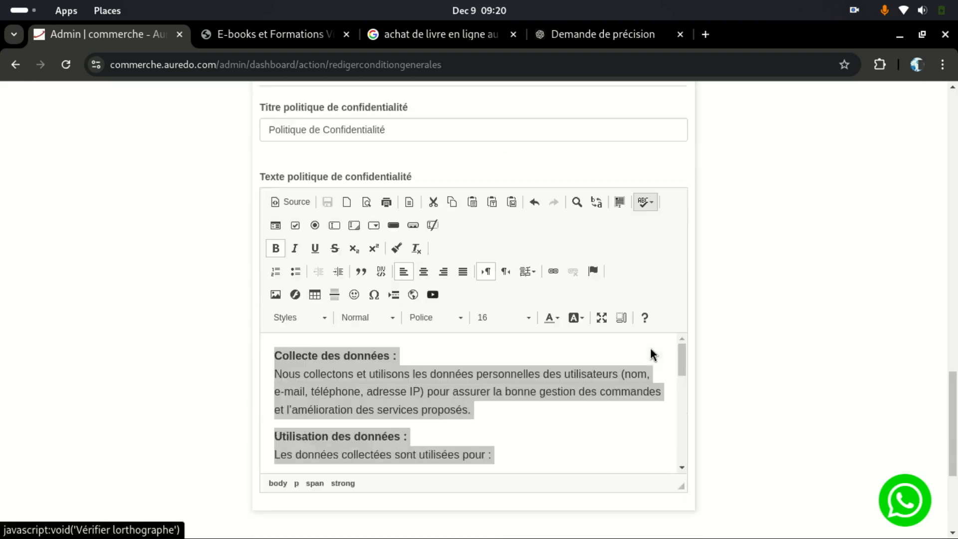
scroll(688, 309, "down", 2)
left_click_drag(684, 252, 692, 357)
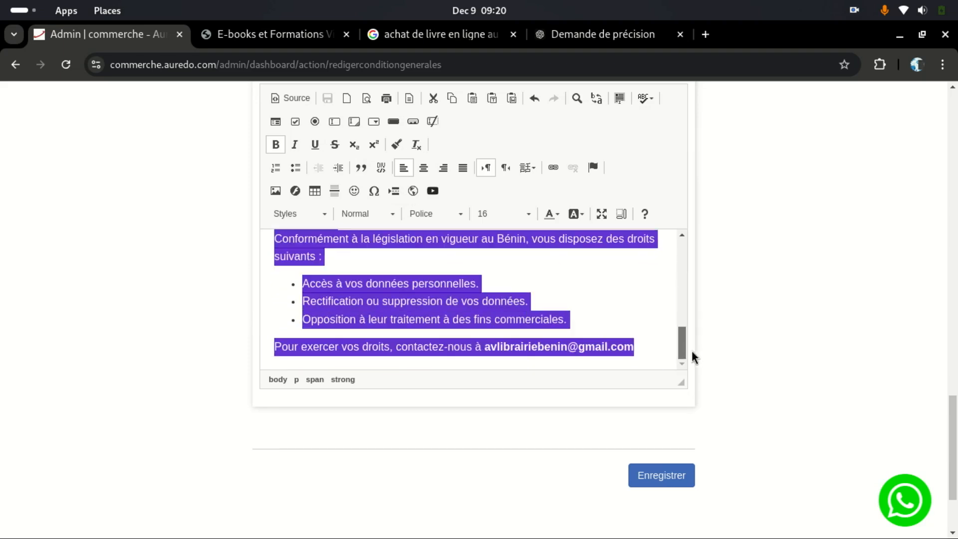
left_click(473, 349)
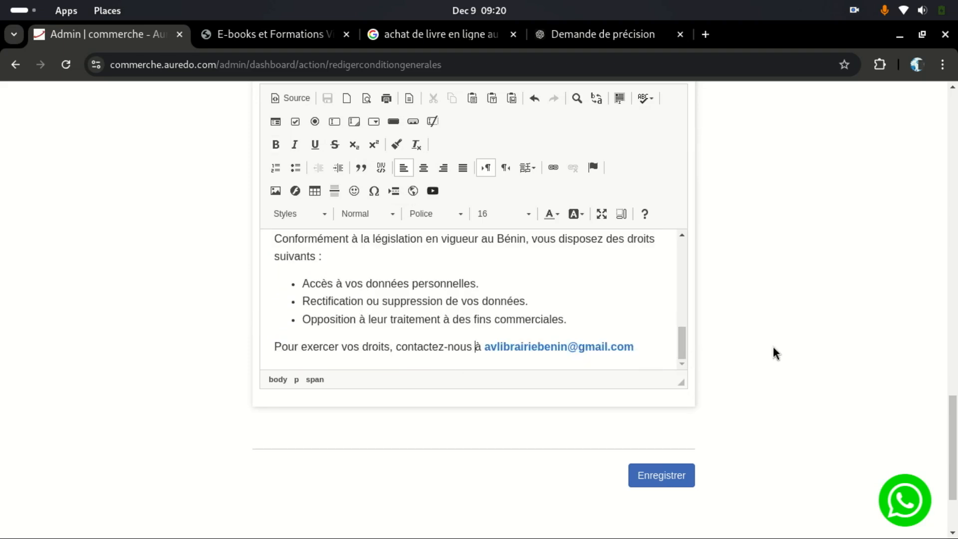
scroll(293, 357, "down", 3)
scroll(555, 391, "up", 20)
scroll(758, 394, "down", 20)
left_click(647, 440)
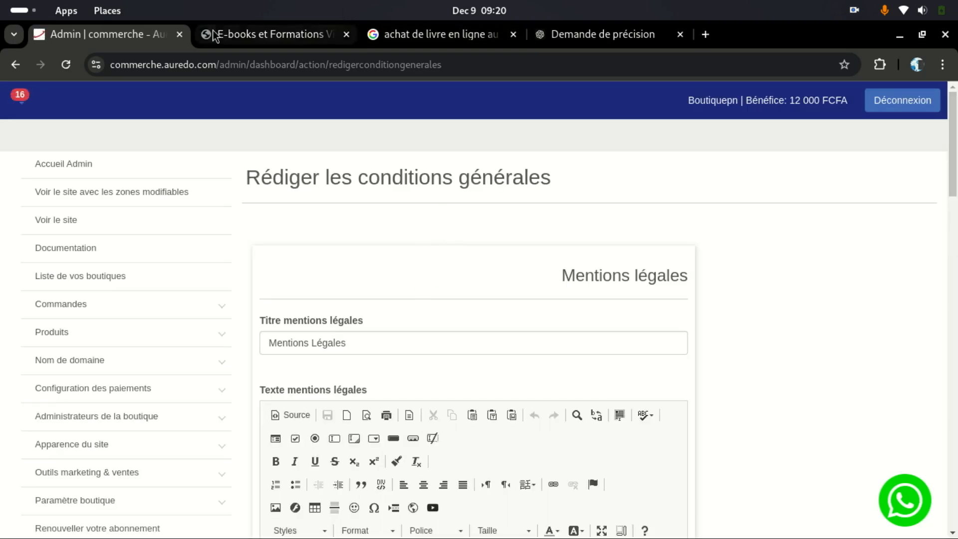
left_click(257, 38)
Step: Reload the storefront and check its Mentions Légales page
left_click(75, 62)
scroll(359, 341, "down", 1)
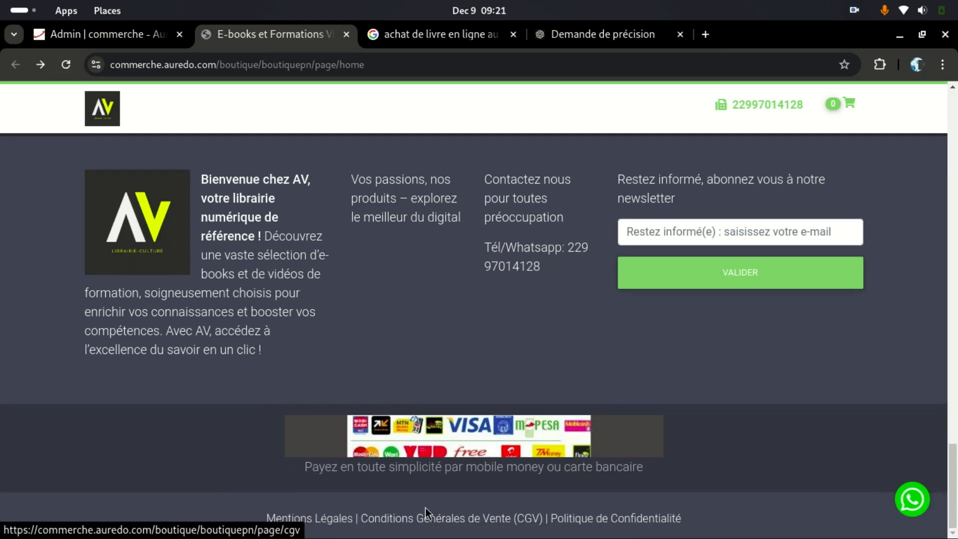
left_click(316, 519)
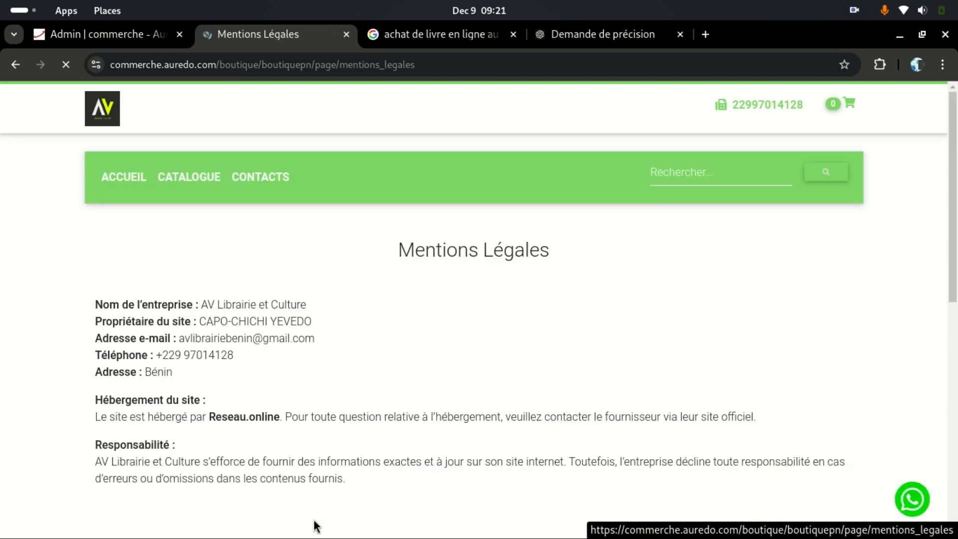
scroll(342, 373, "down", 4)
scroll(342, 373, "up", 1)
scroll(342, 373, "down", 5)
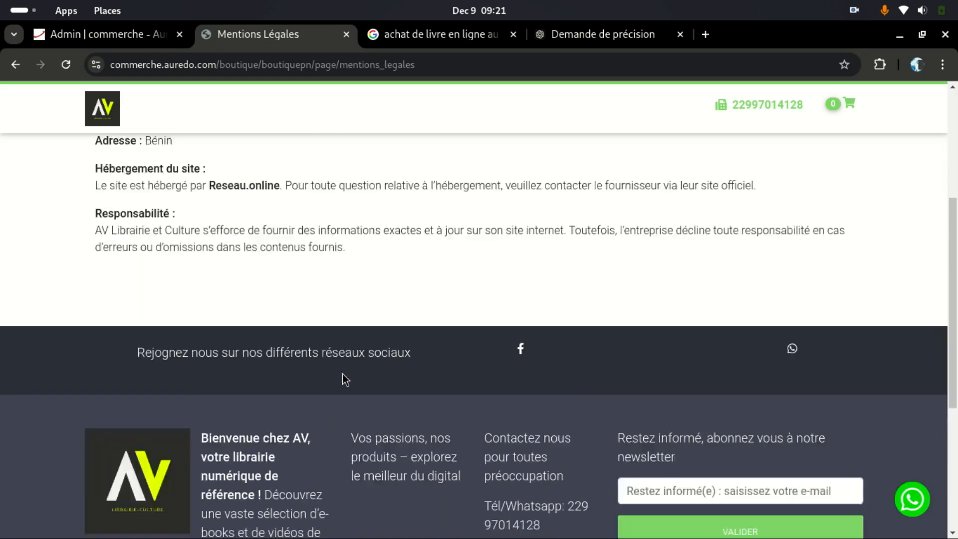
Step: Check the storefront's Conditions Générales de Vente page
left_click(441, 520)
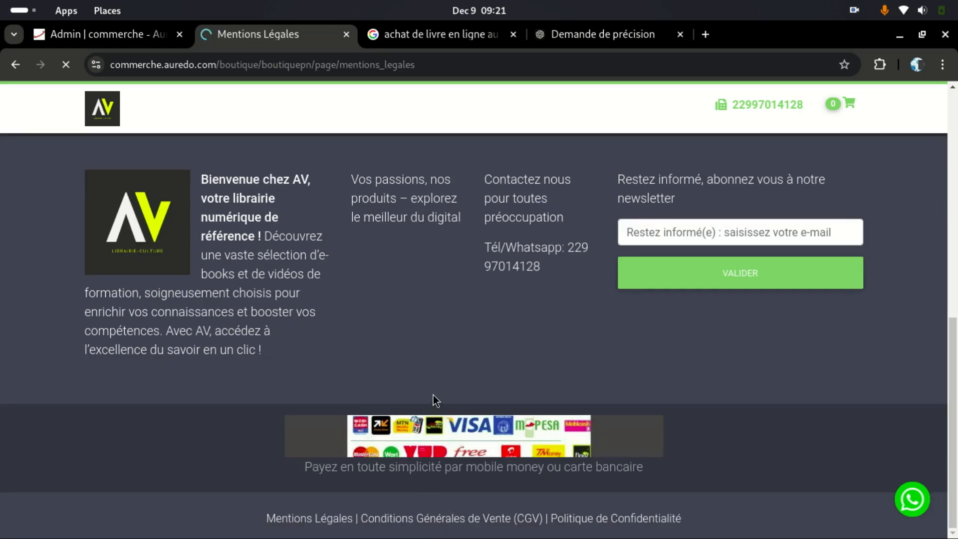
scroll(432, 394, "down", 20)
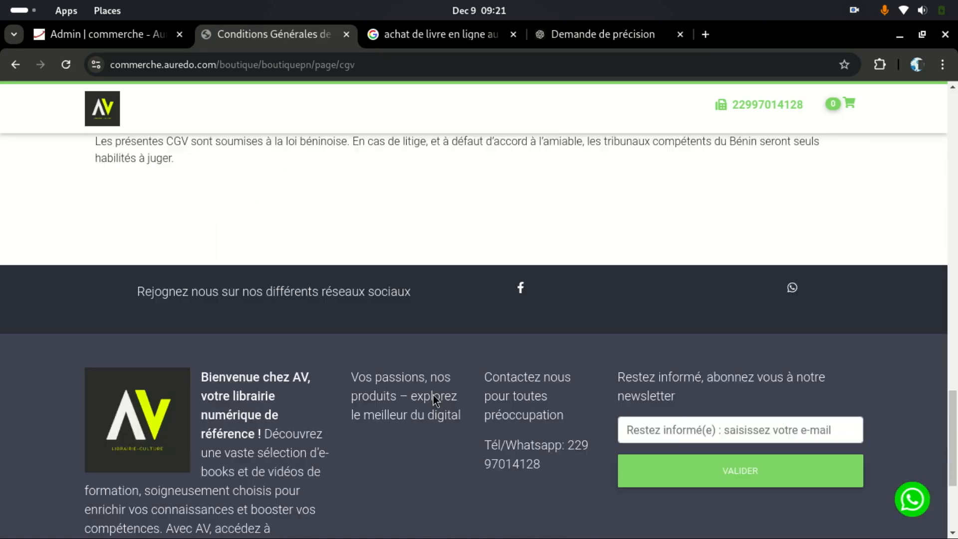
scroll(433, 394, "down", 4)
Step: Read through the published Politique de Confidentialité page, then return to ChatGPT
left_click(617, 520)
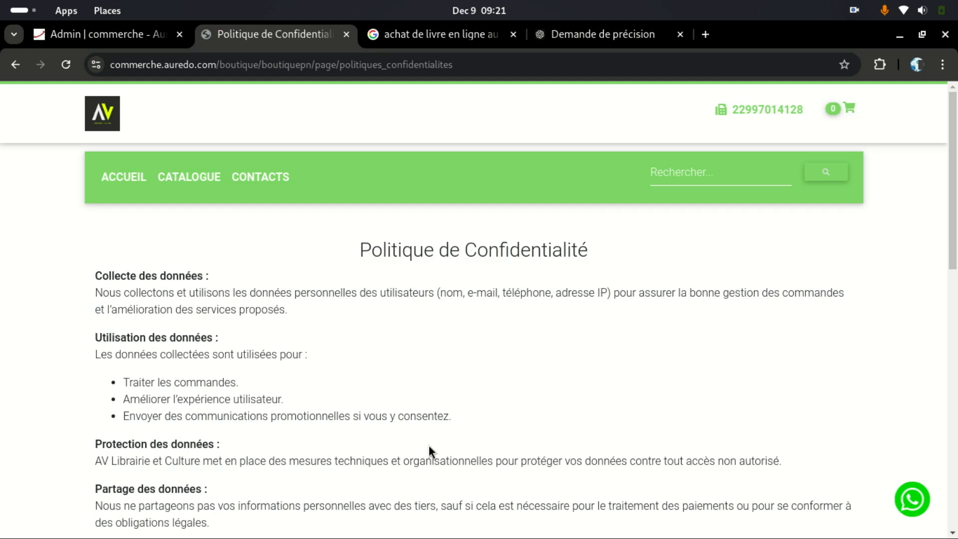
scroll(446, 402, "down", 8)
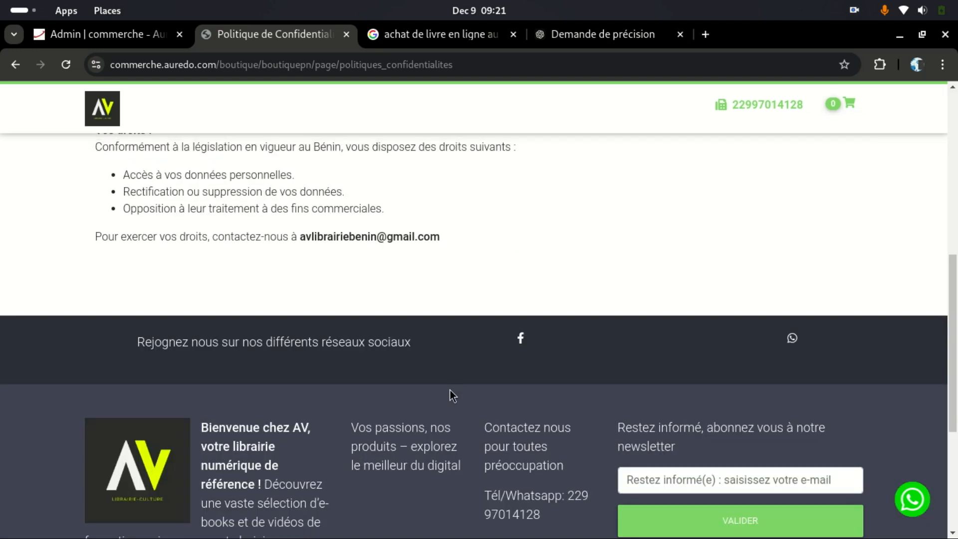
scroll(450, 390, "down", 5)
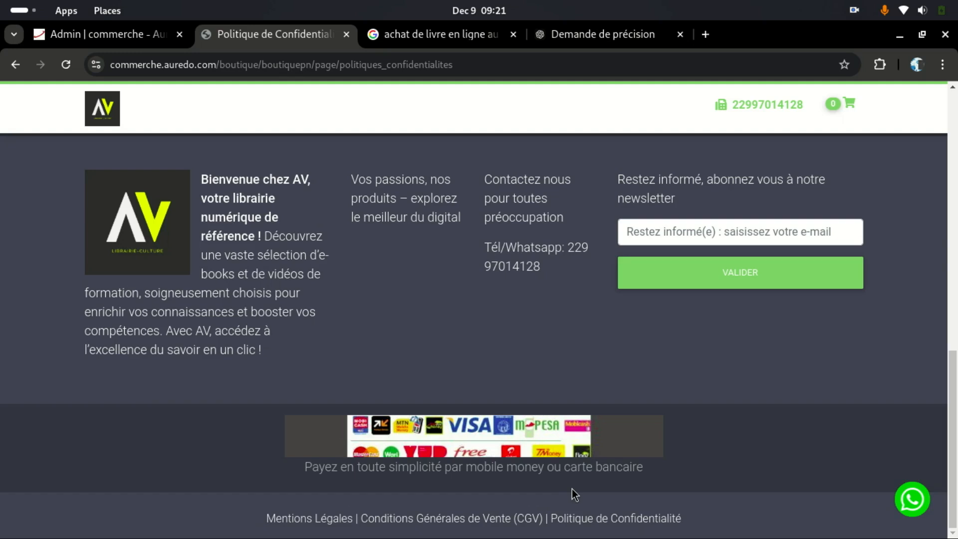
scroll(571, 488, "up", 10)
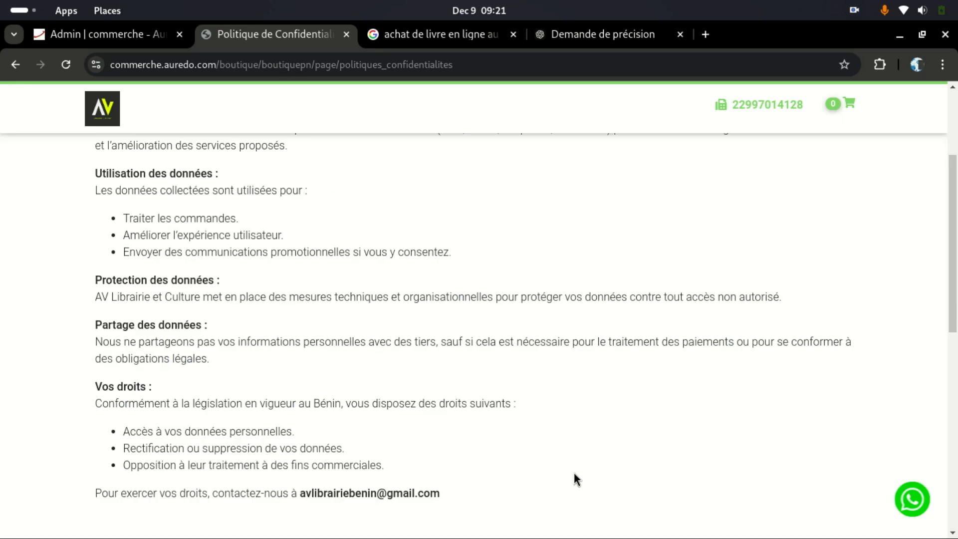
scroll(574, 473, "down", 4)
scroll(574, 472, "up", 8)
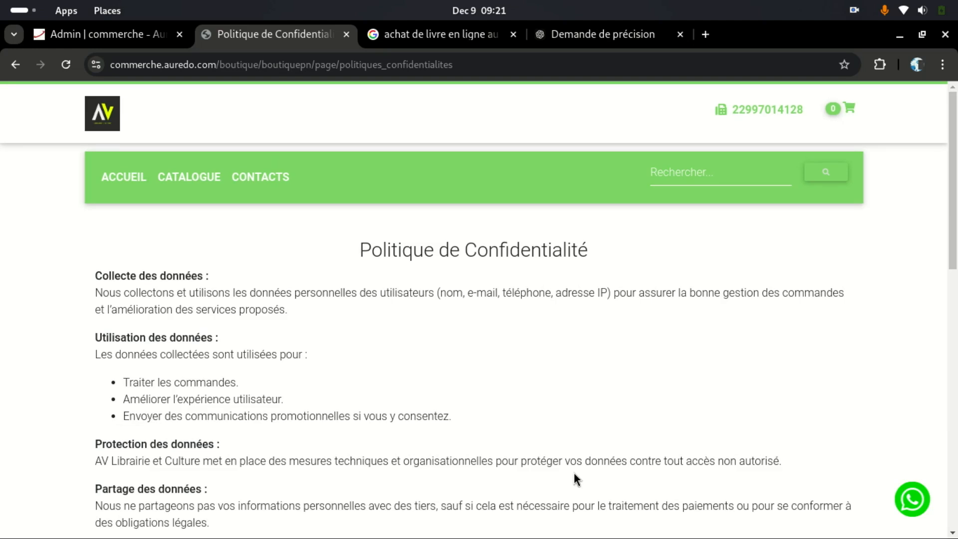
scroll(573, 471, "down", 7)
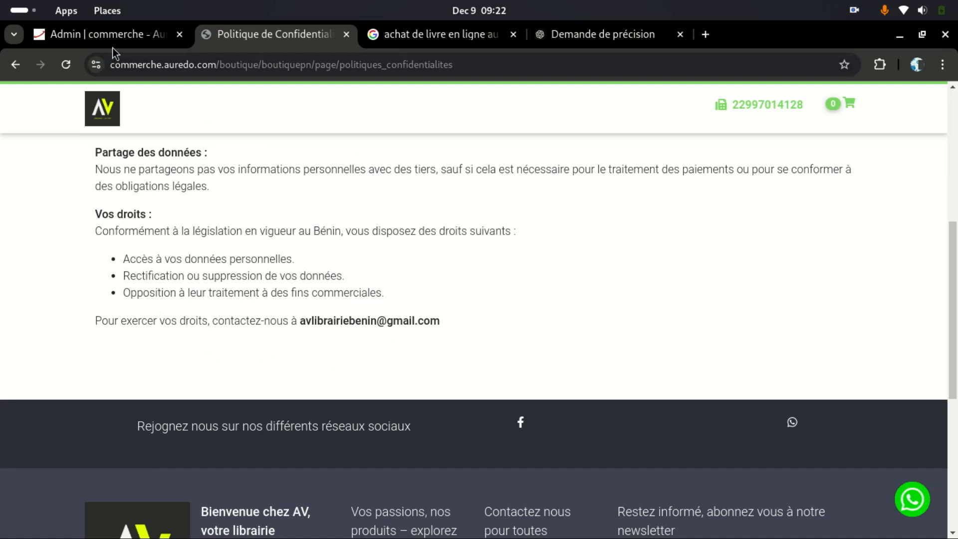
left_click(624, 36)
scroll(644, 313, "down", 20)
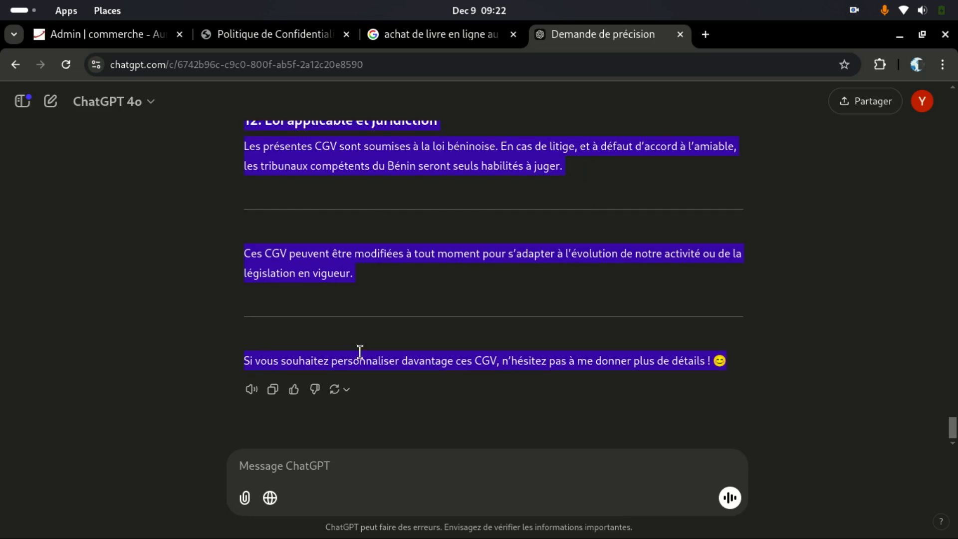
Step: Select section 12 'Loi applicable et juridiction' in ChatGPT's CGV reply
left_click(278, 255)
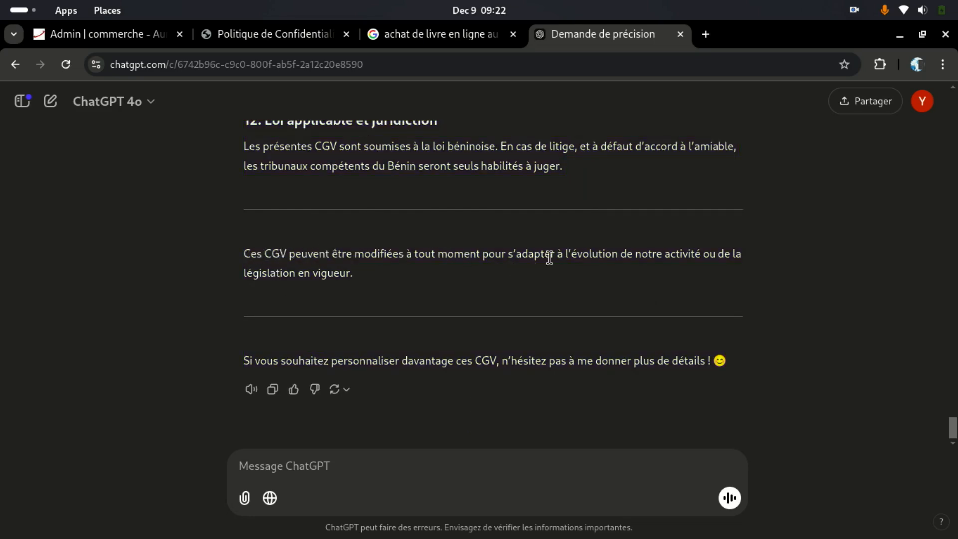
scroll(528, 274, "up", 2)
left_click_drag(569, 261, 241, 202)
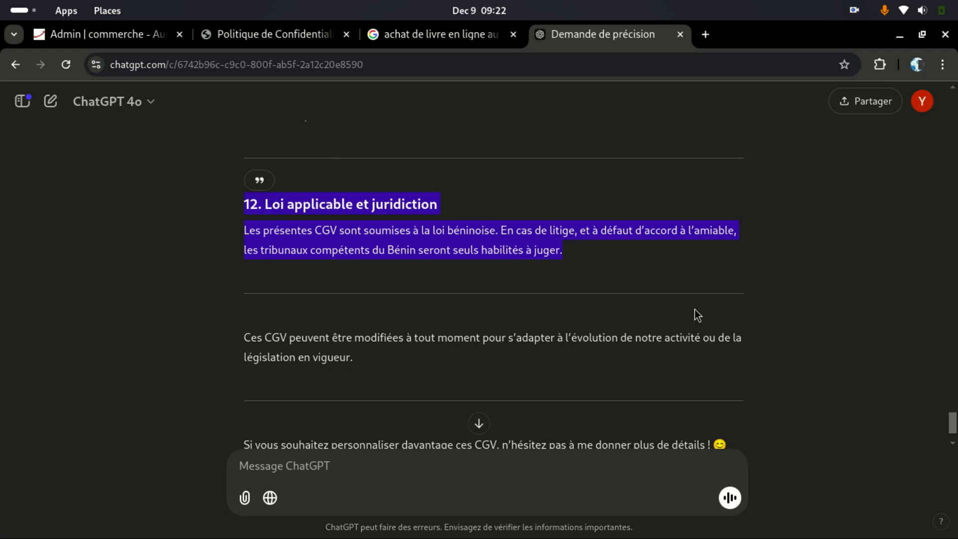
scroll(395, 280, "up", 5)
scroll(434, 291, "up", 15)
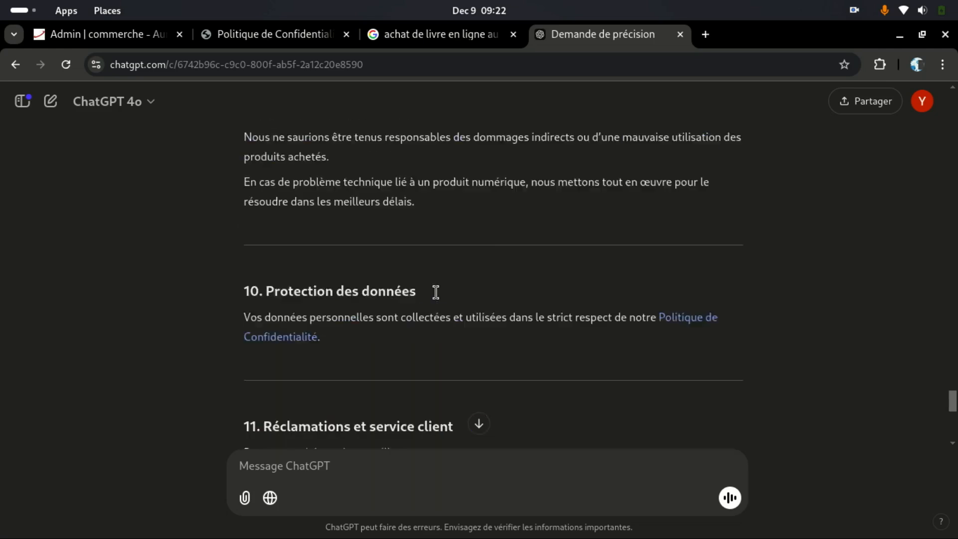
scroll(435, 292, "up", 10)
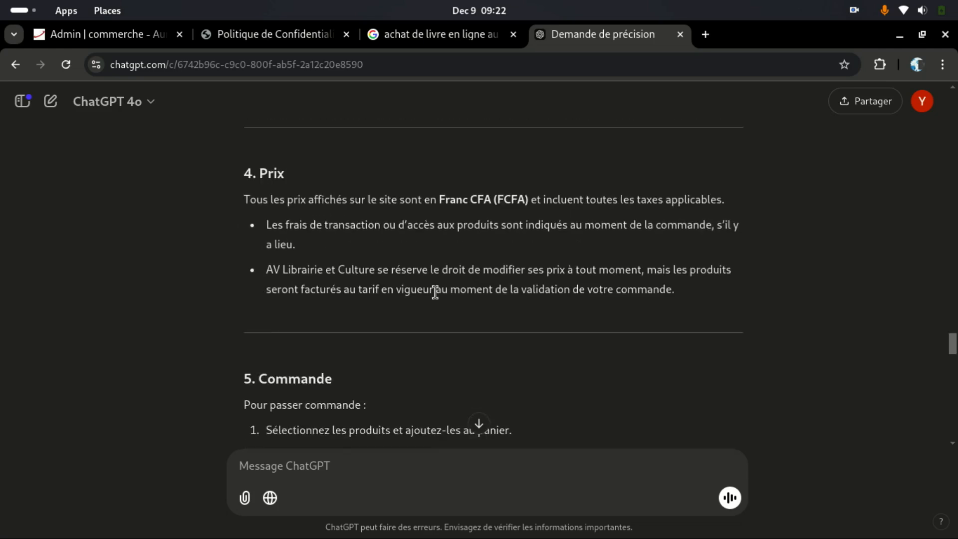
scroll(435, 292, "up", 9)
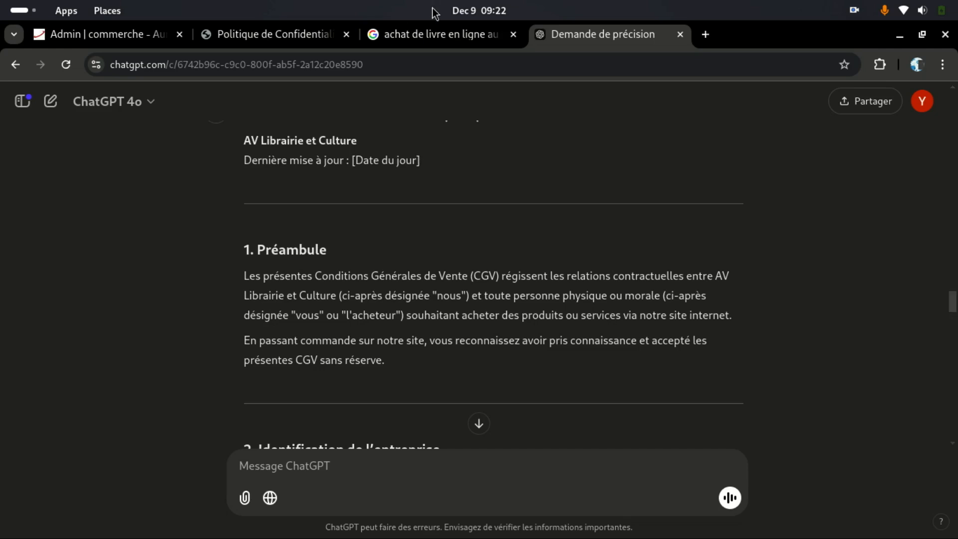
Step: Review the reply up to the prompt, then return to the general-conditions admin page
scroll(444, 246, "down", 10)
scroll(444, 252, "down", 8)
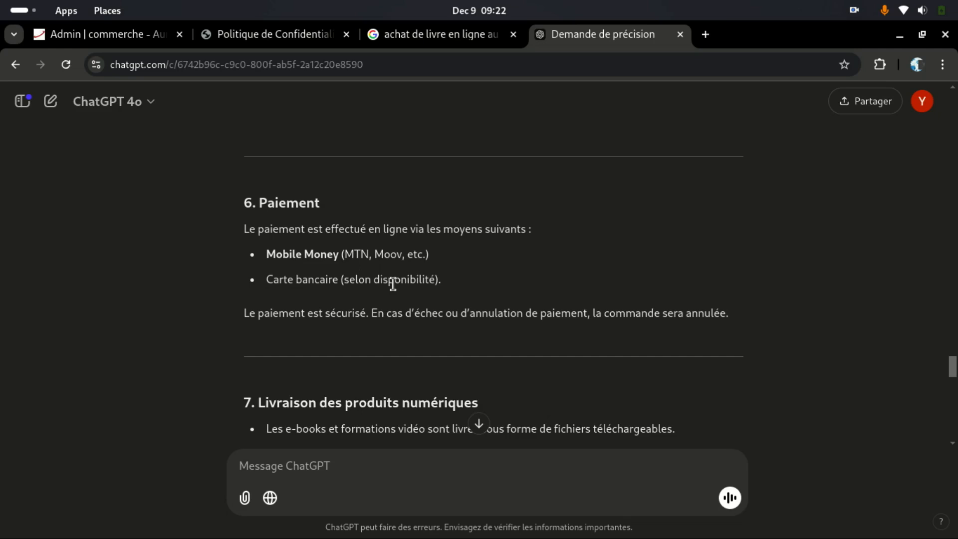
scroll(399, 282, "up", 20)
scroll(437, 280, "up", 10)
scroll(436, 280, "down", 5)
scroll(436, 280, "up", 20)
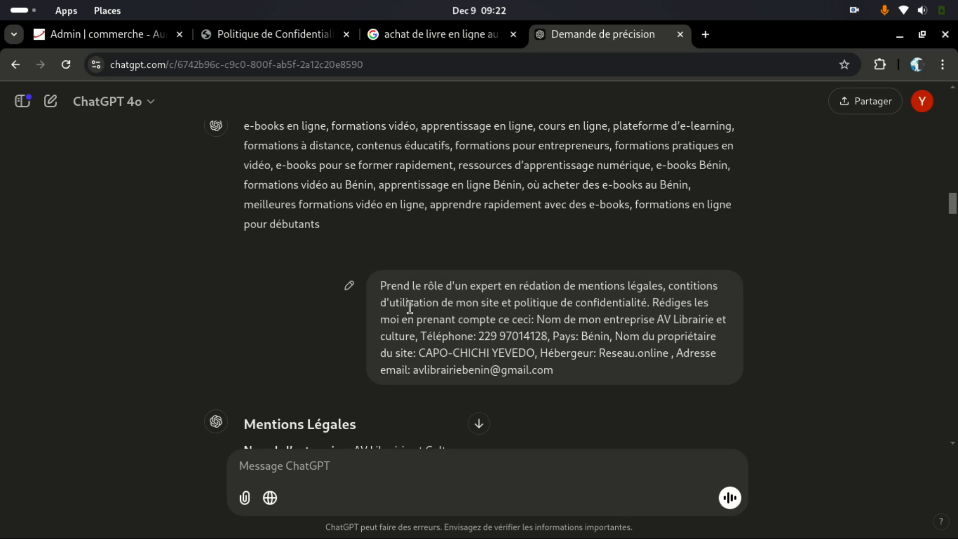
scroll(625, 324, "up", 2)
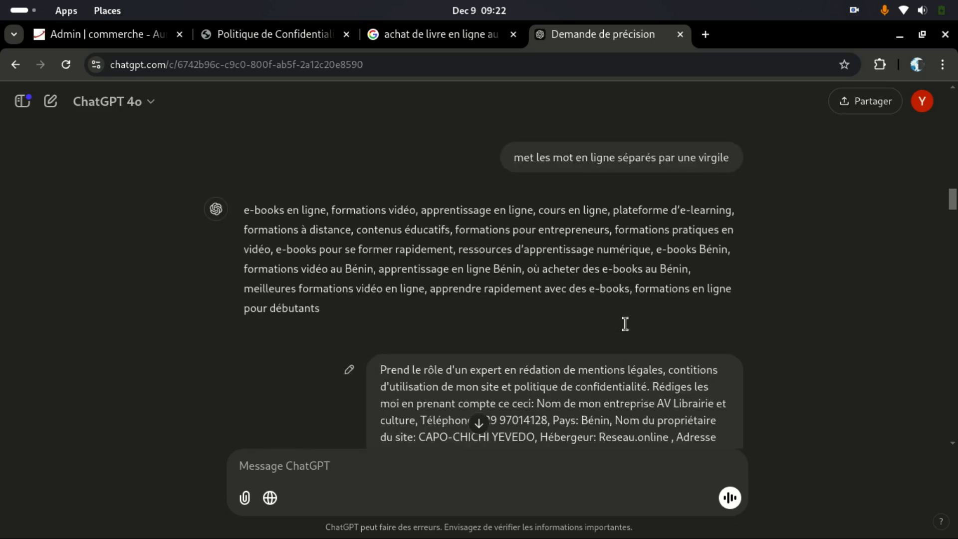
scroll(617, 327, "down", 4)
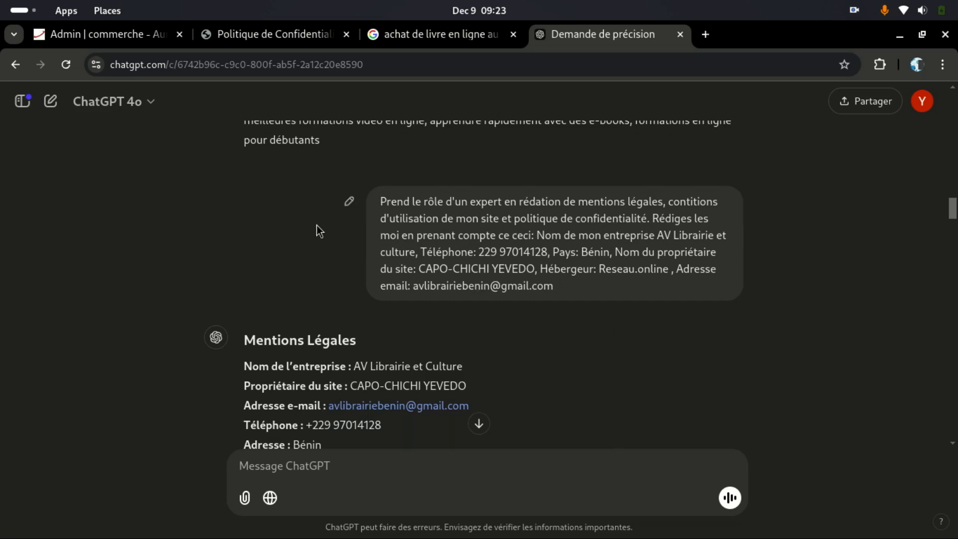
left_click(119, 32)
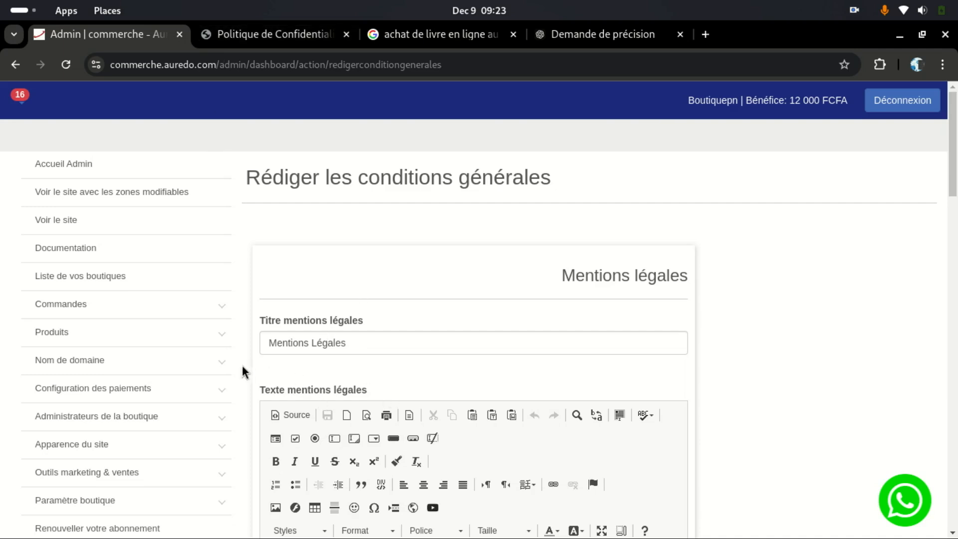
Step: Expand the marketing and sales tools and shop settings sections of the admin menu
scroll(229, 374, "down", 5)
scroll(156, 338, "up", 2)
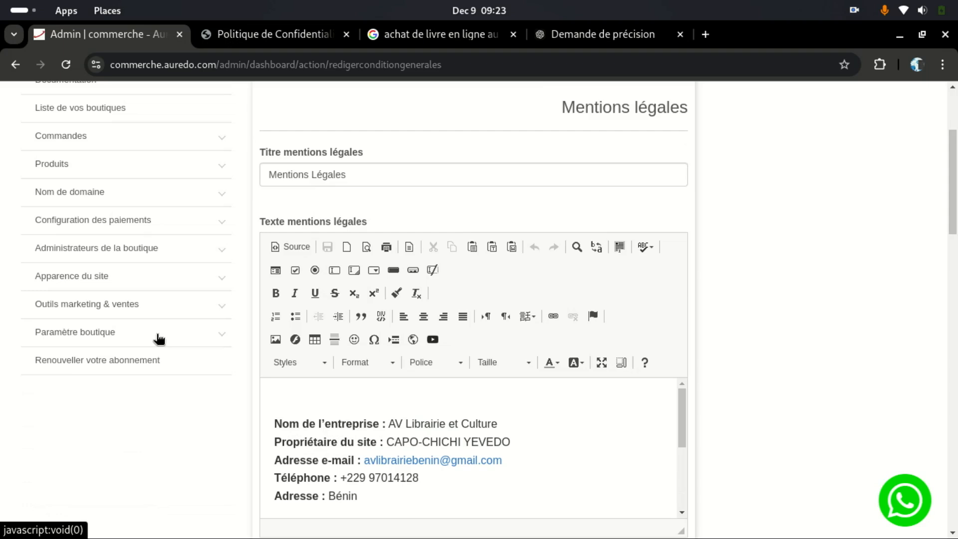
left_click(172, 312)
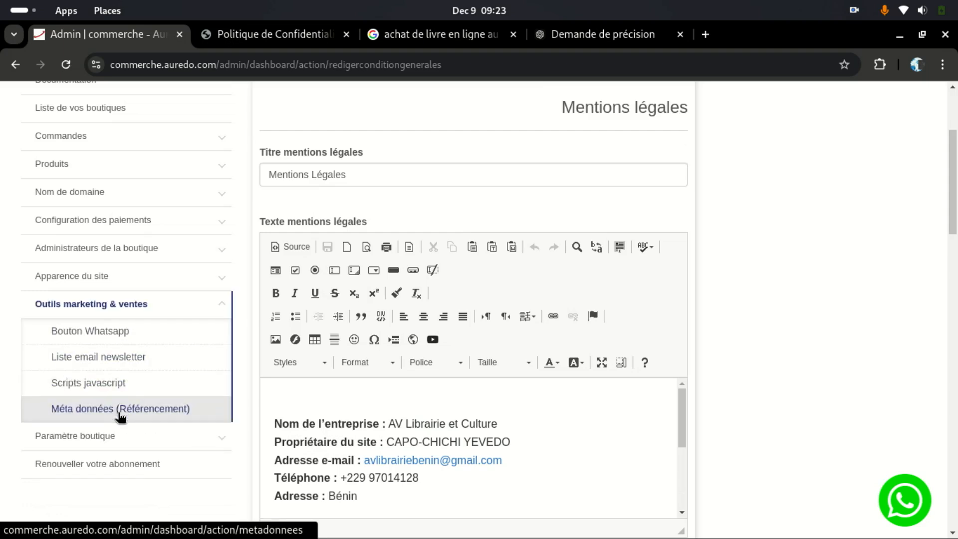
left_click(165, 443)
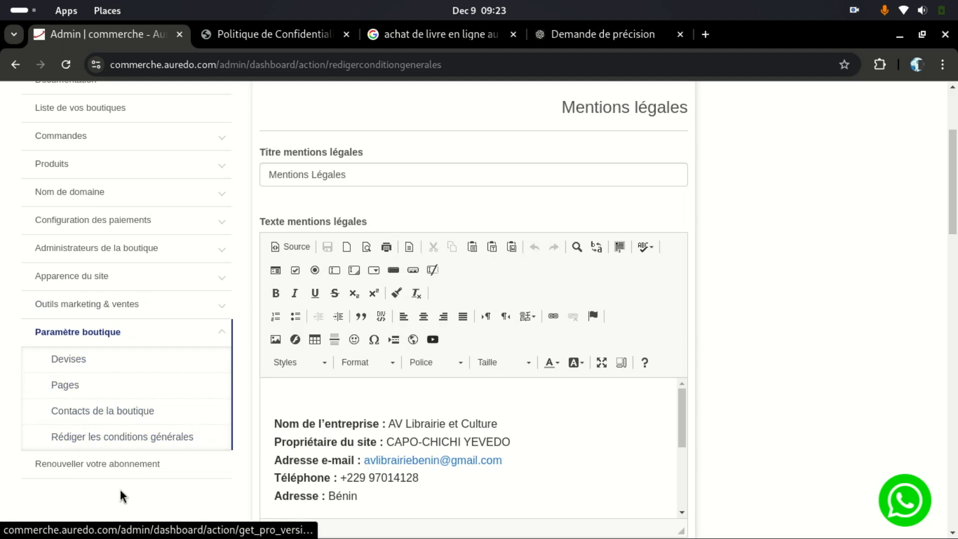
scroll(167, 479, "up", 4)
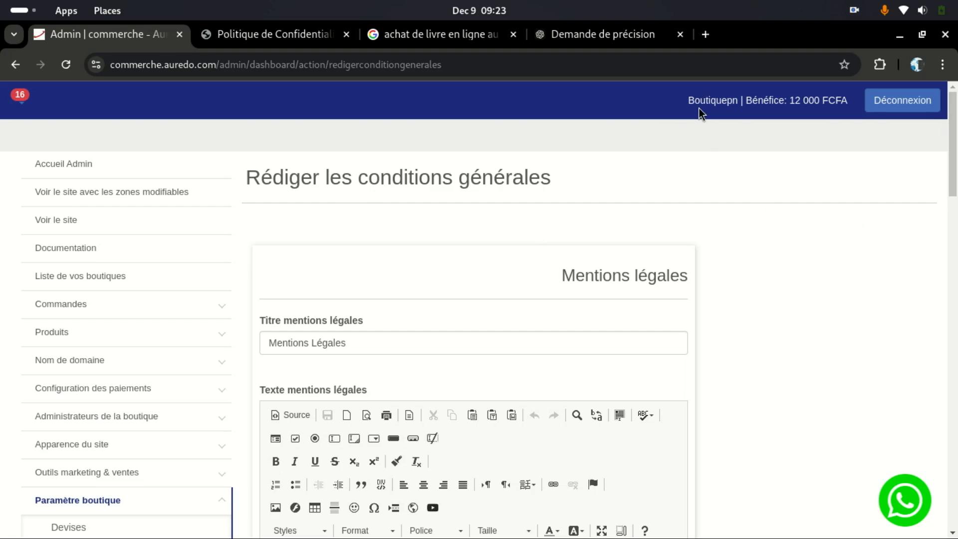
Step: Copy the shop name 'Boutiquepn' and bring up the Activities window overview
double_click(723, 102)
right_click(723, 103)
left_click(651, 118)
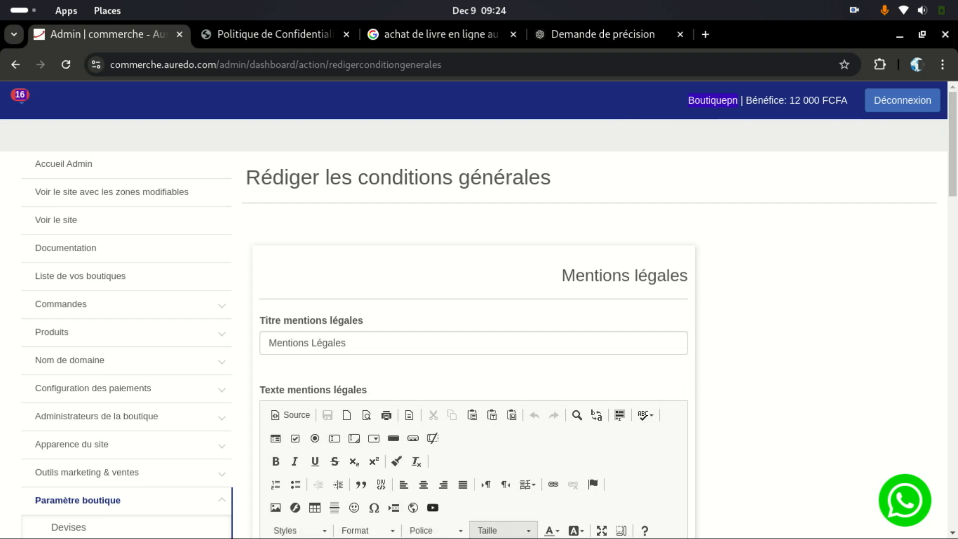
mouse_move(489, 536)
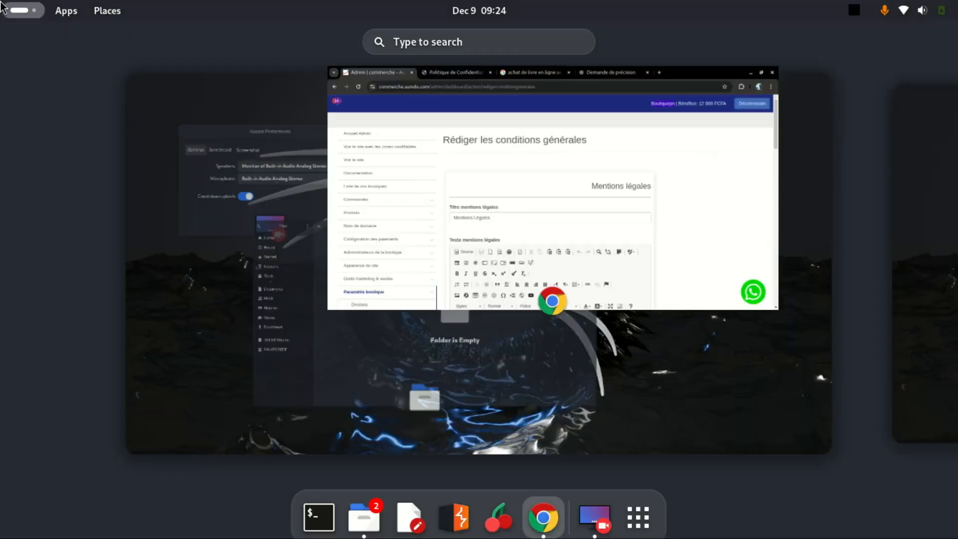
Step: Launch LibreOffice Writer from an Activities search for 'li' and dismiss the Tip of the Day
mouse_move(2, 2)
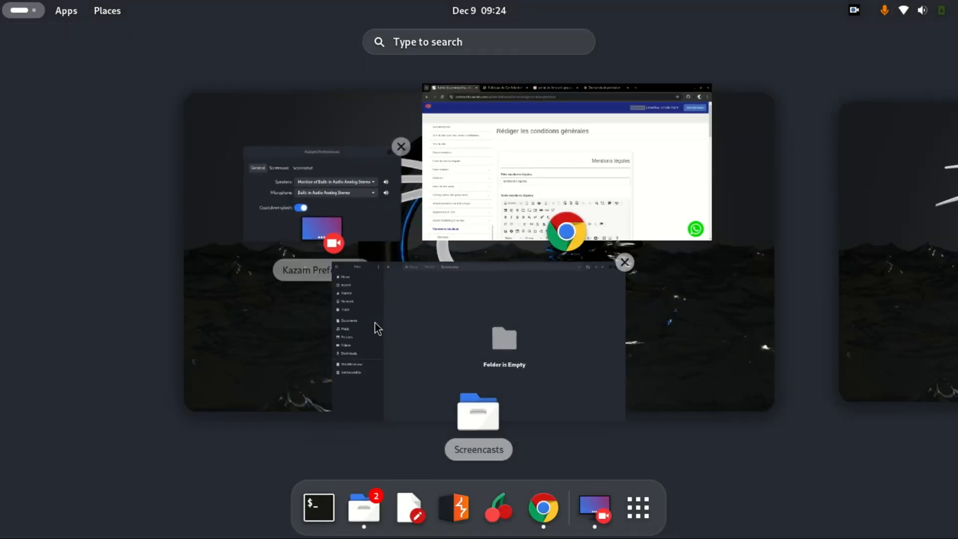
left_click(442, 42)
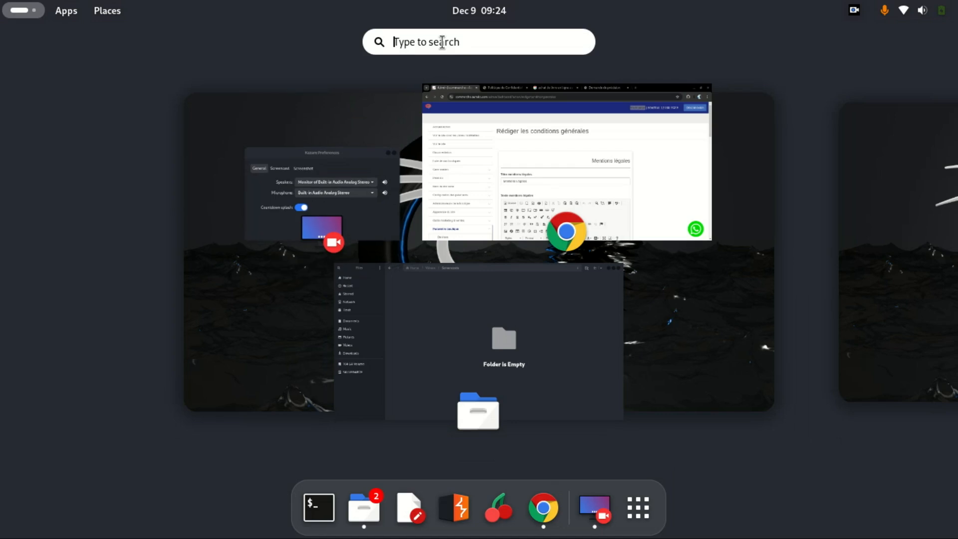
type("li")
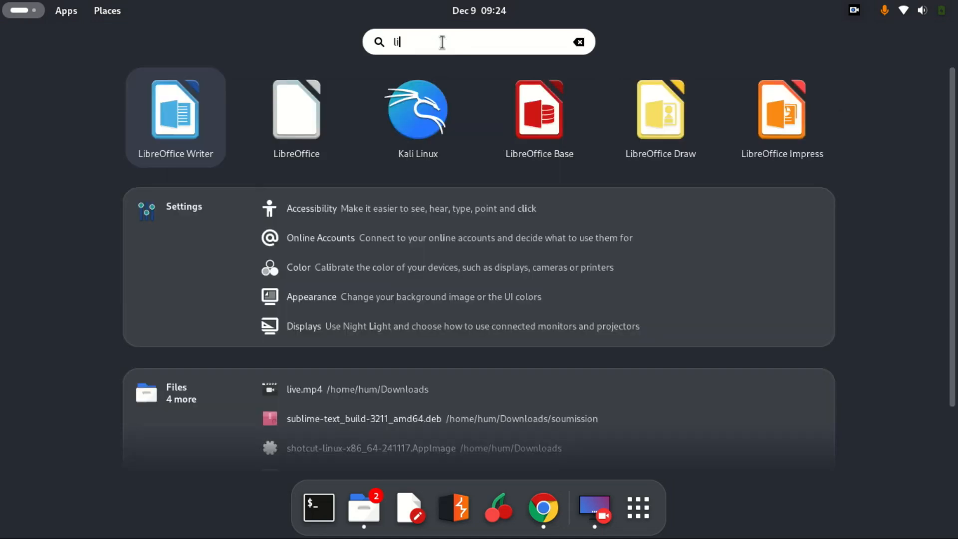
left_click(154, 90)
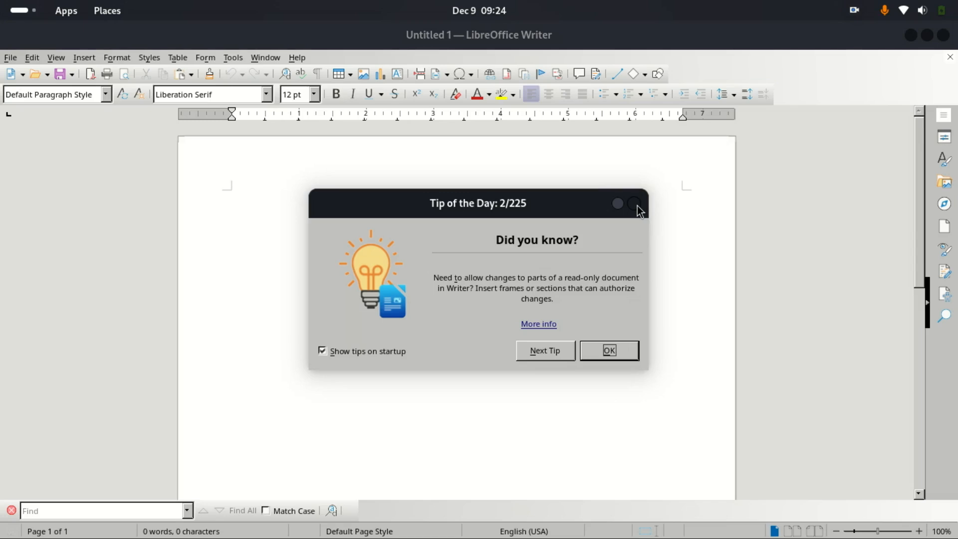
left_click(617, 203)
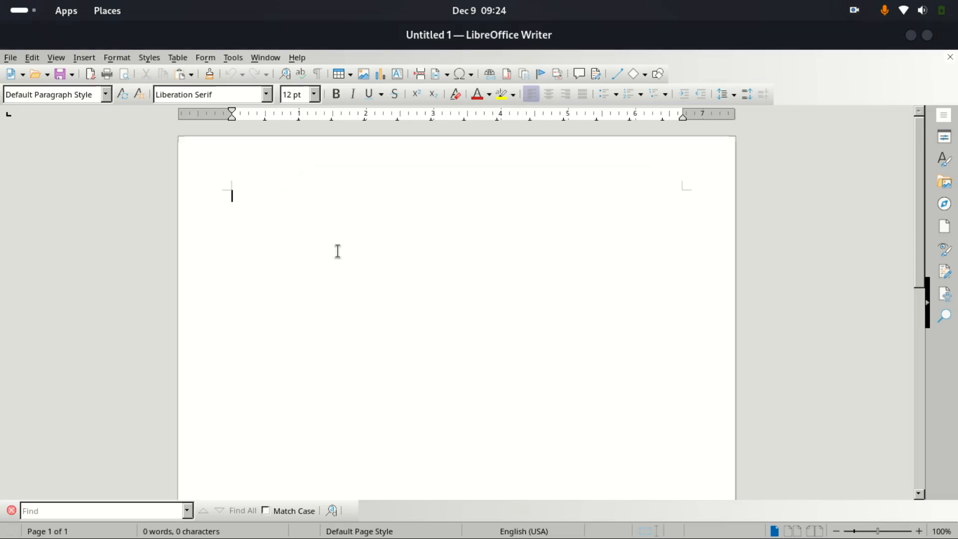
Step: Paste the copied shop header content and make Boutiquepn in the text box 32 pt
key("ctrl+v")
left_click(517, 207)
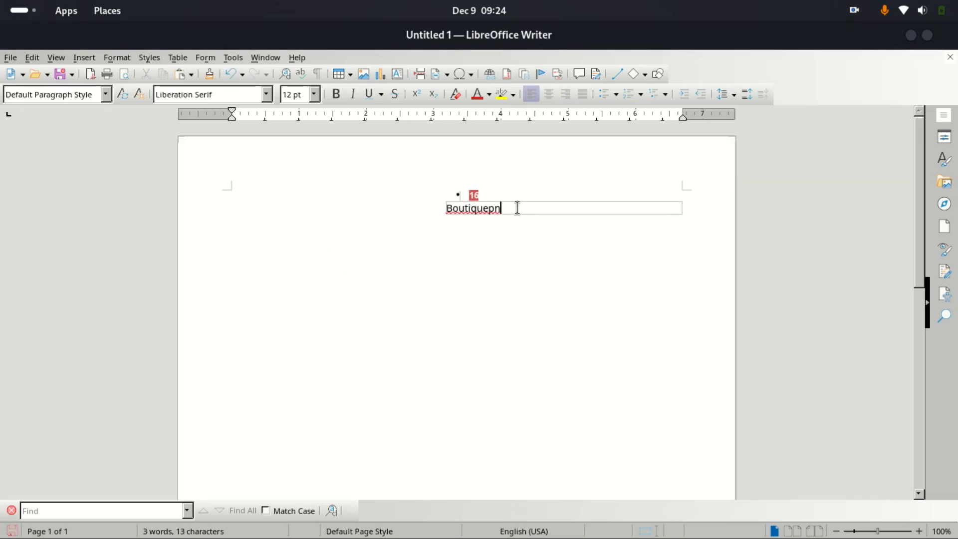
left_click_drag(515, 207, 446, 209)
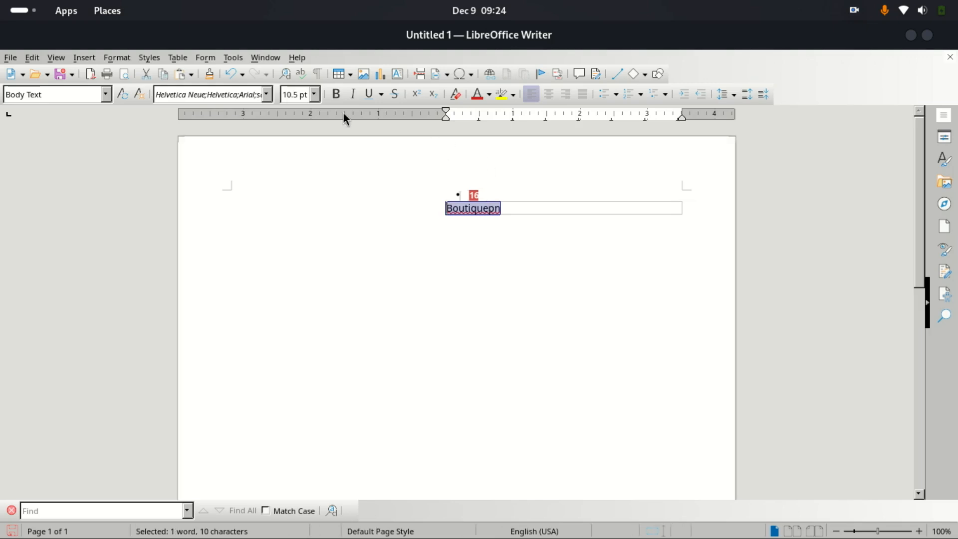
left_click(314, 94)
left_click(297, 323)
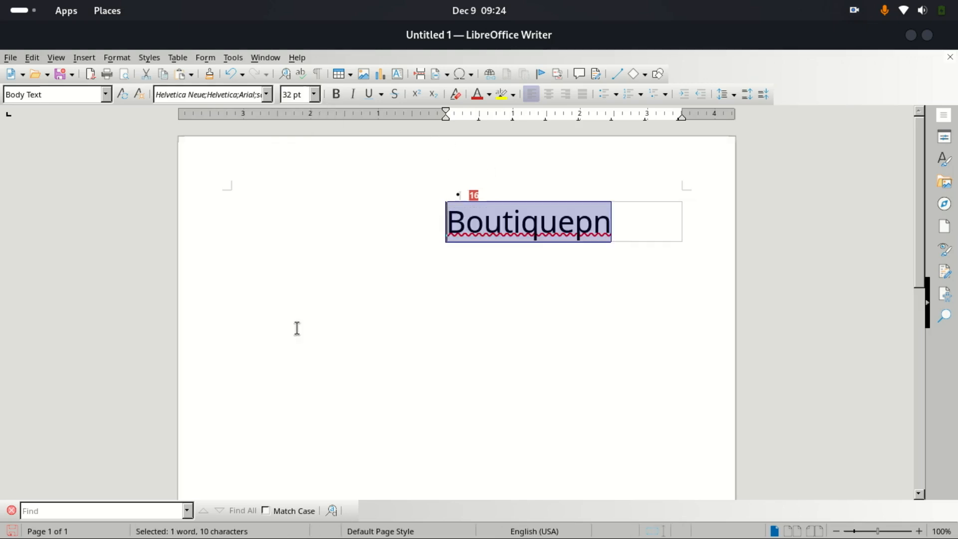
Step: Delete Boutiquepn from the text box, leaving it empty, and move to the body paragraph
left_click(434, 290)
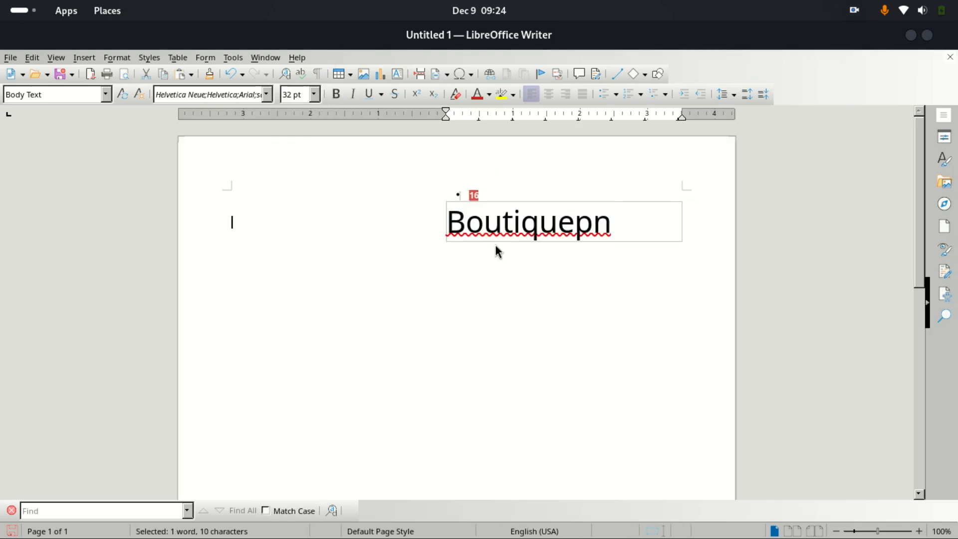
double_click(489, 231)
left_click_drag(645, 222, 451, 221)
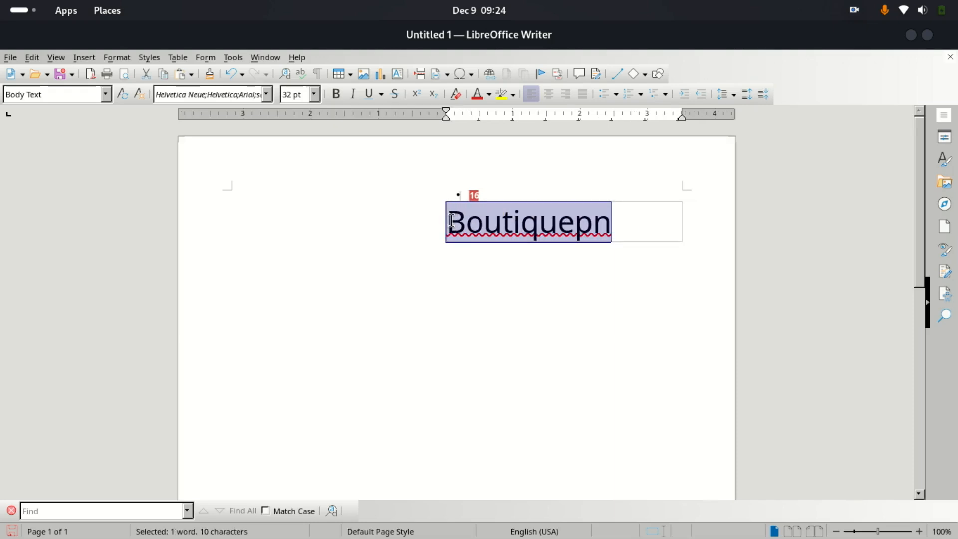
key("Delete")
left_click(344, 306)
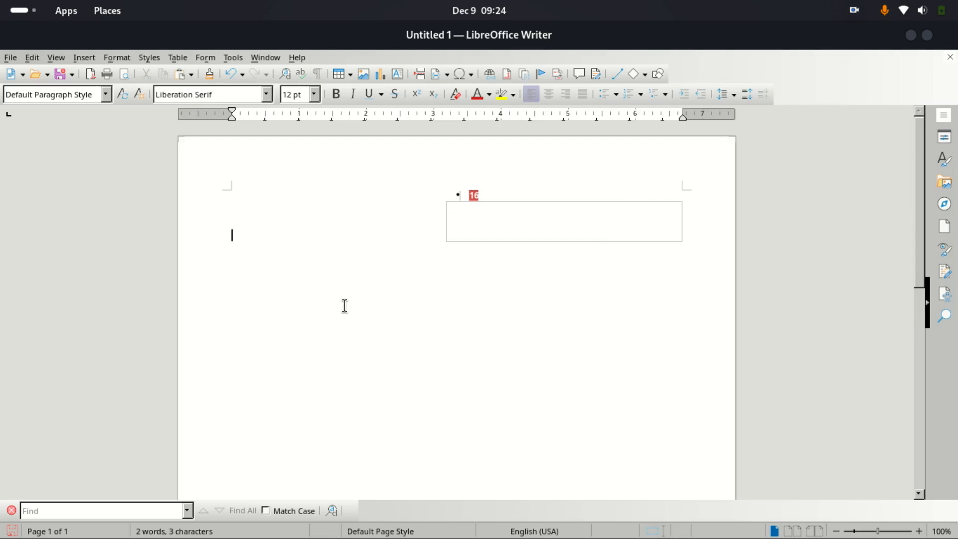
Step: Write 'boutiquepn.commerche.com' in the body, lowercasing the pasted Boutiquepn
key("ctrl+v")
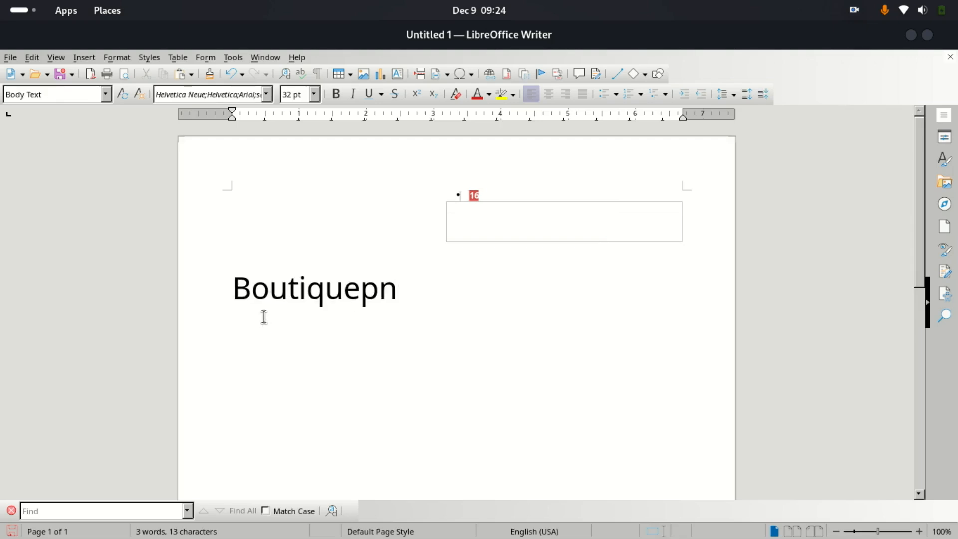
key("BackSpace")
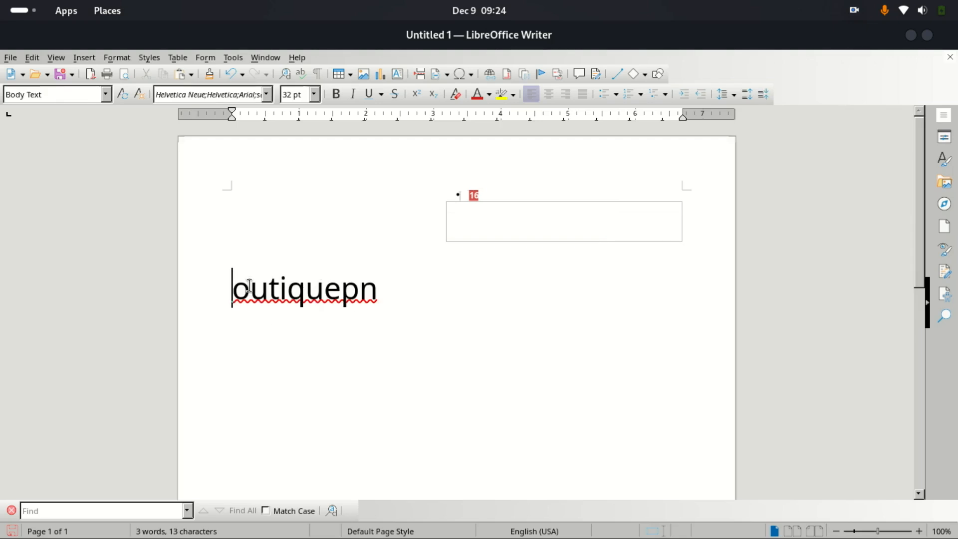
type("b")
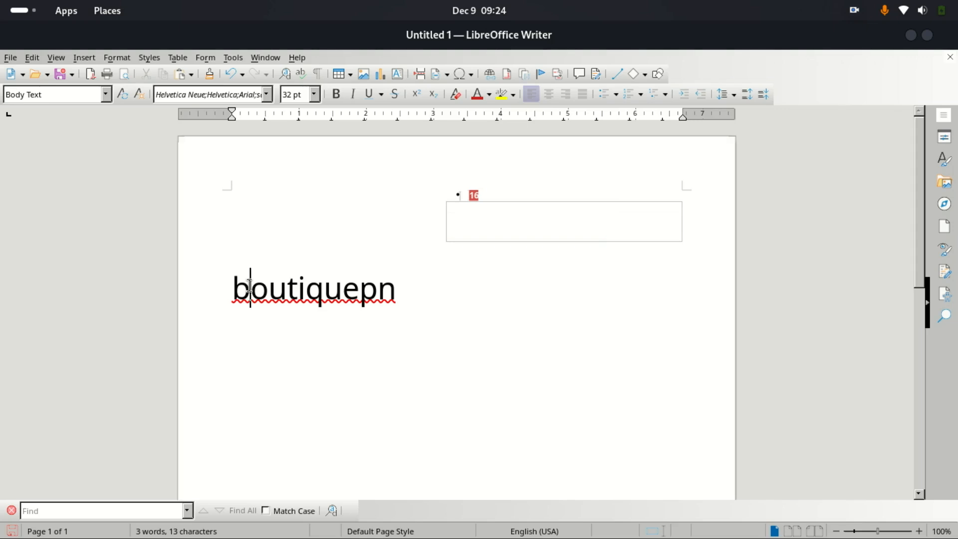
left_click(305, 282)
left_click_drag(232, 285, 396, 288)
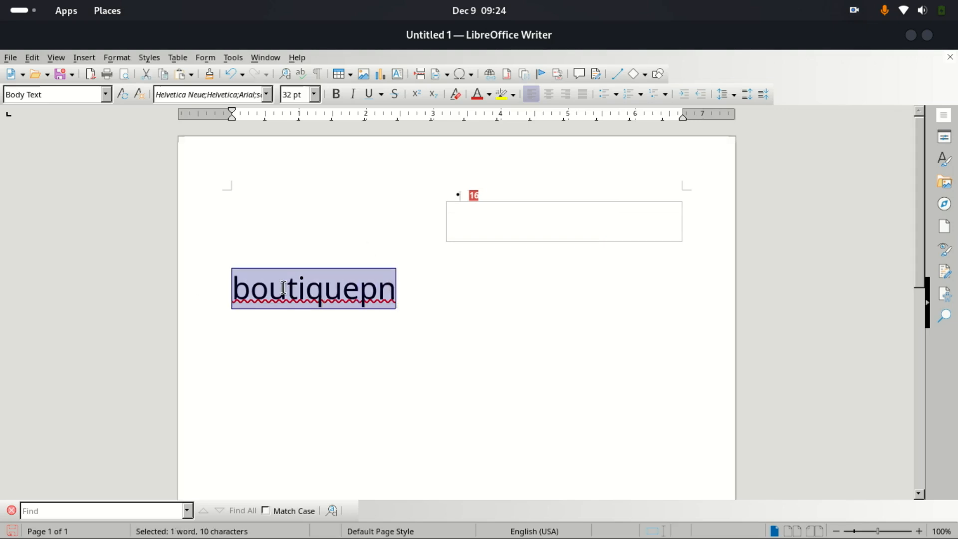
left_click(226, 291)
left_click(404, 285)
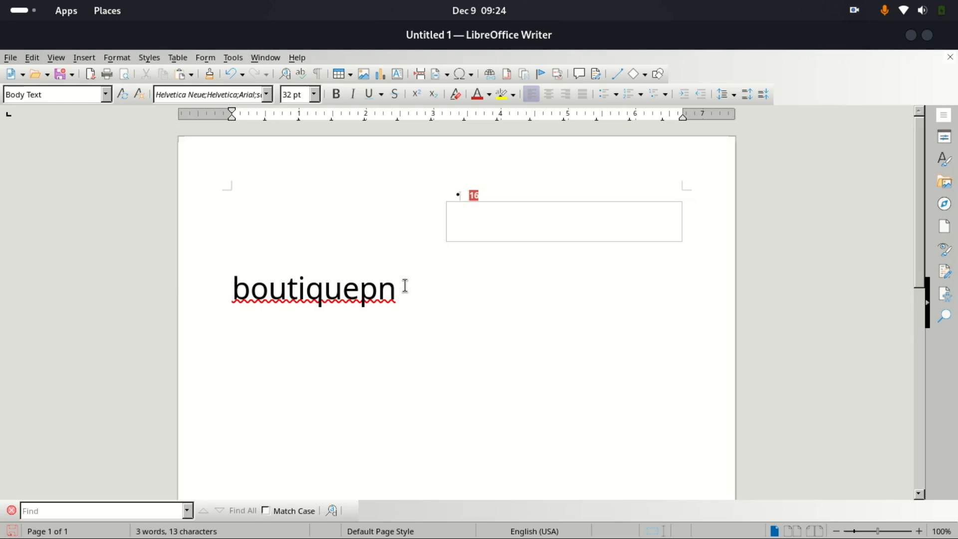
type(".cho")
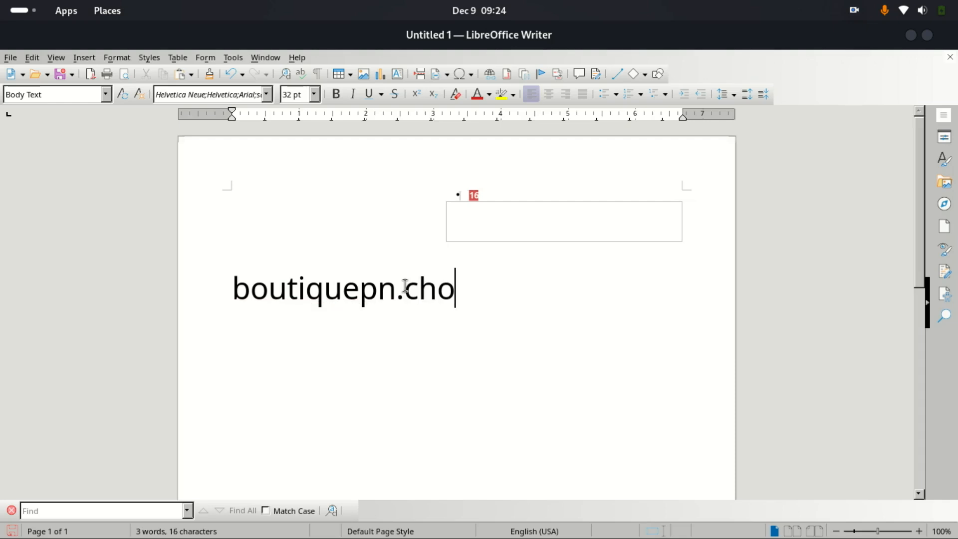
type("mmerche")
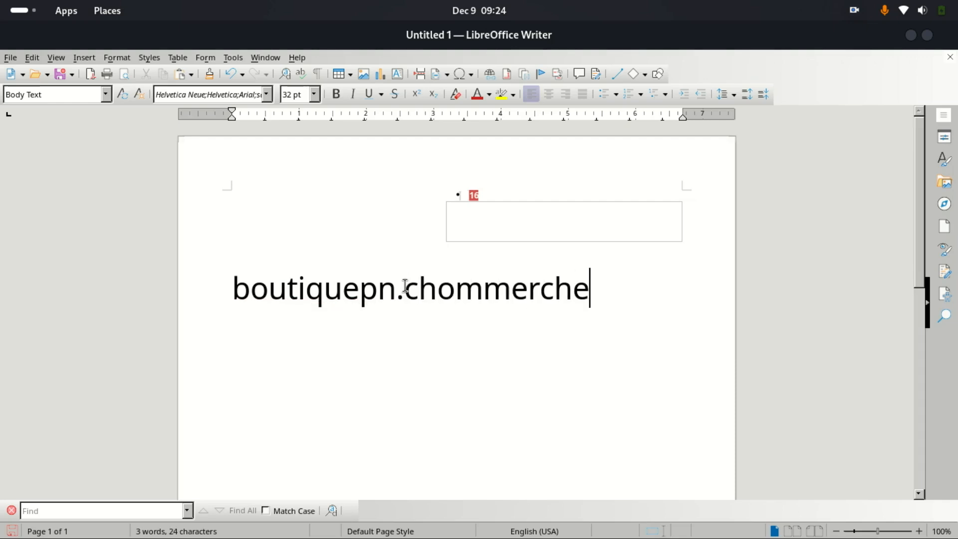
key("BackSpace")
key("BackSpace")
key("BackSpace")
key("BackSpace")
key("BackSpace")
key("BackSpace")
key("BackSpace")
key("BackSpace")
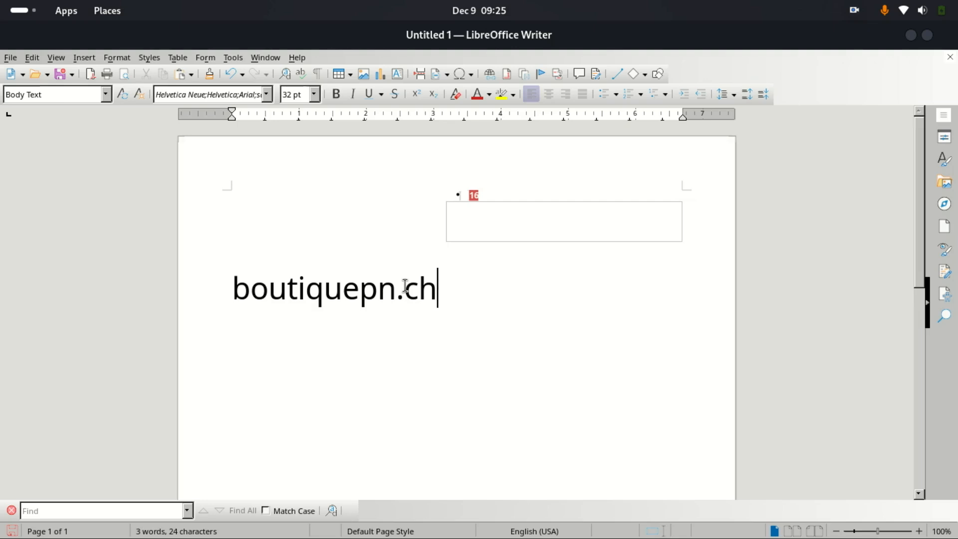
key("BackSpace")
type("ommerc")
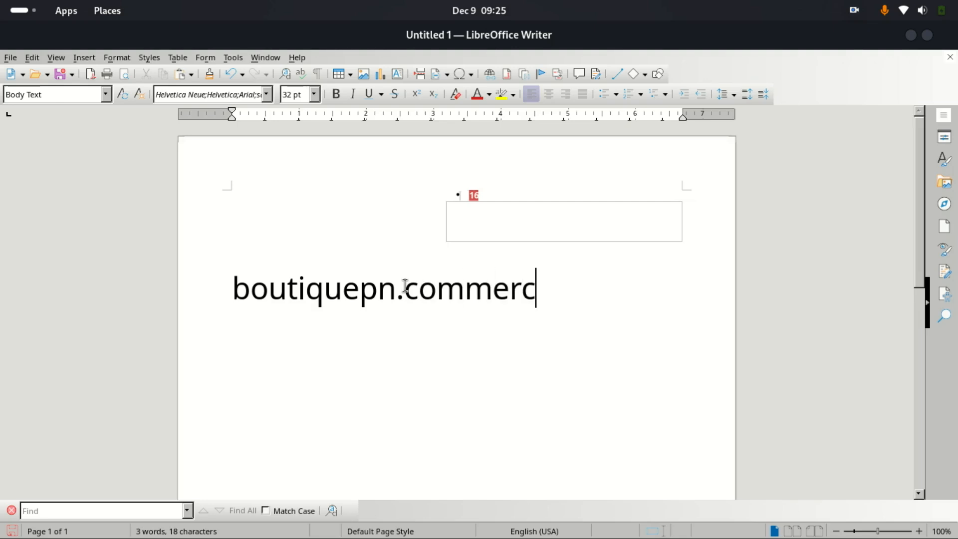
type("he")
type(".com")
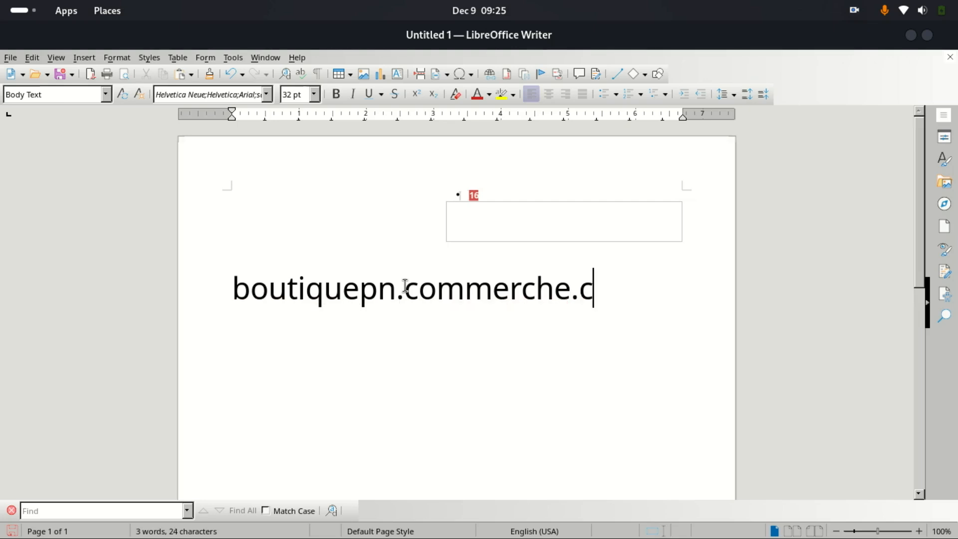
Step: Enlarge the boutiquepn.commerche.com address to 54 pt
double_click(404, 285)
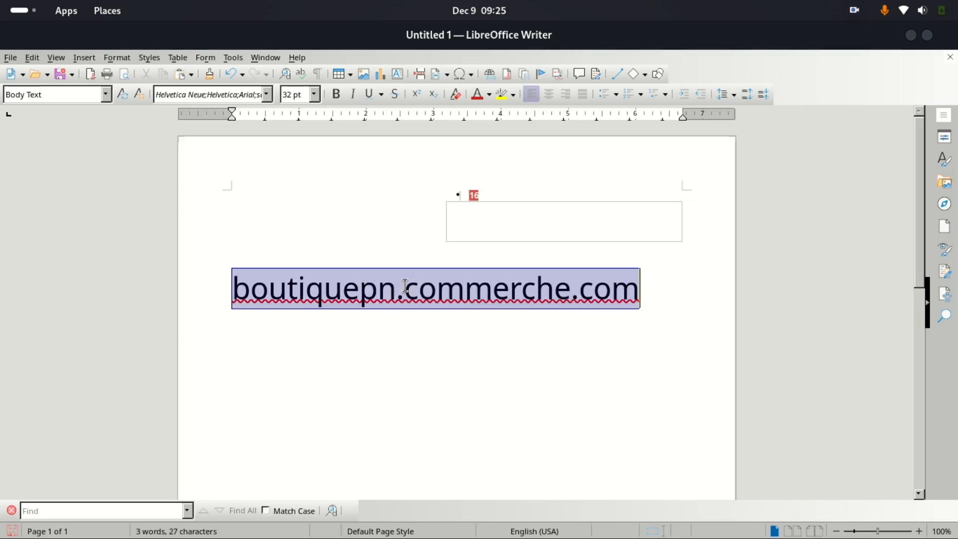
left_click(315, 93)
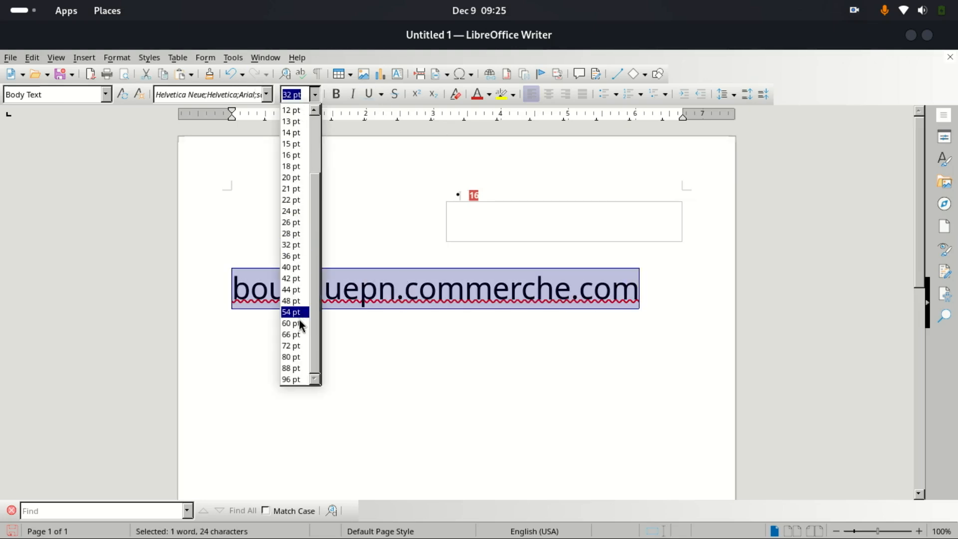
left_click(298, 313)
left_click(314, 96)
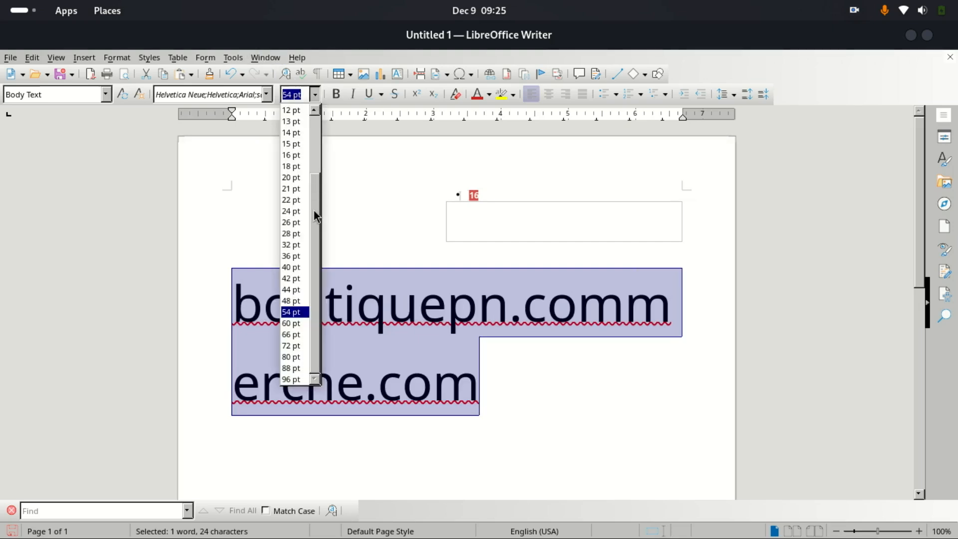